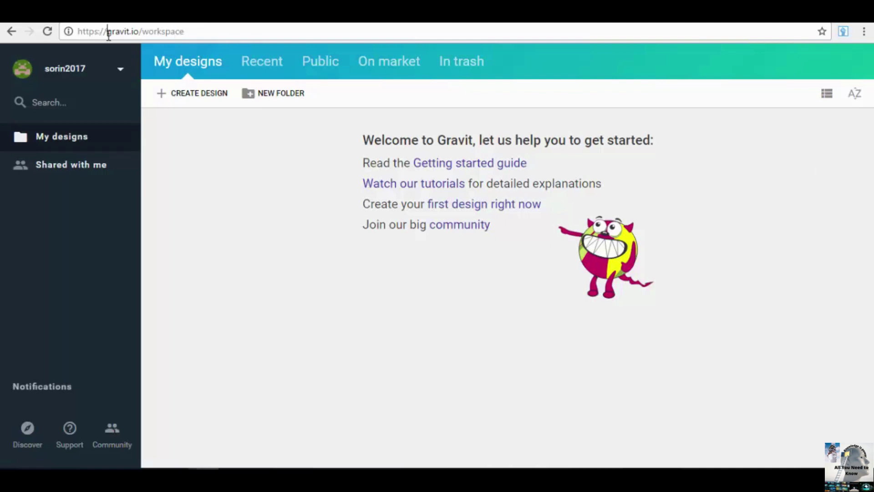
# Look through the workspace's Recent, Public, On market and In trash sections, ending back at My designs.
pyautogui.moveTo(108, 32); pyautogui.dragTo(139, 32)
pyautogui.click(262, 73)
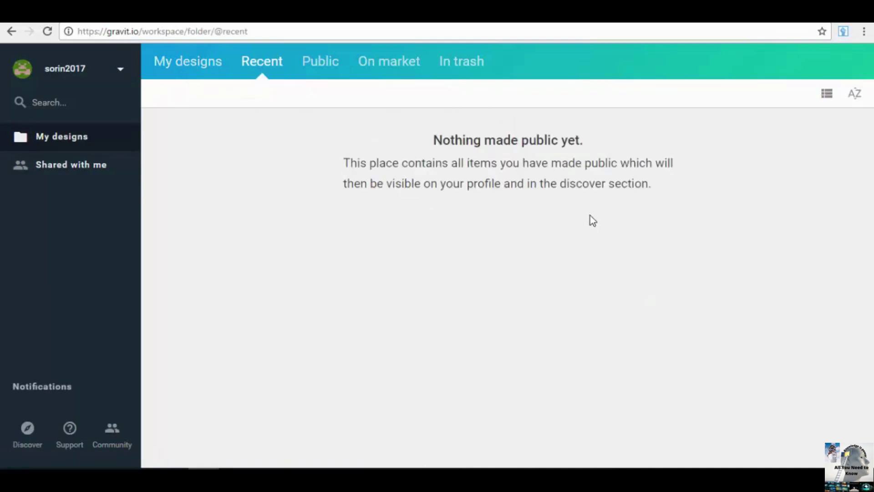
pyautogui.click(320, 61)
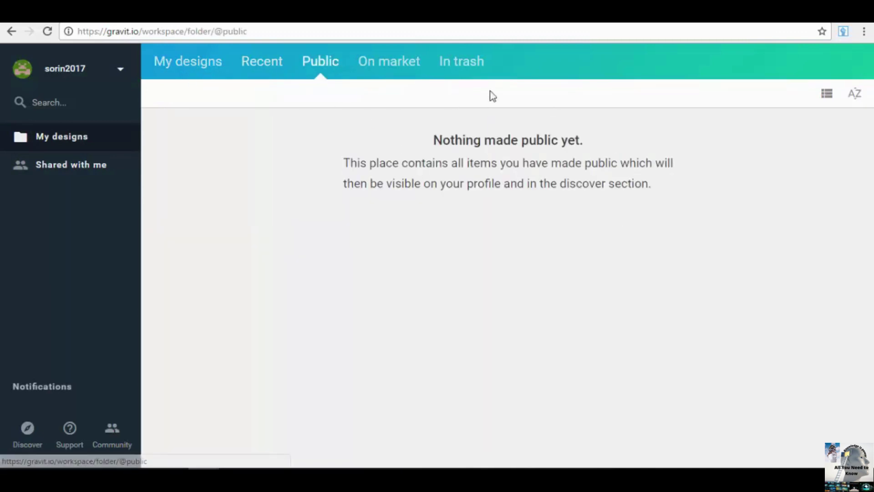
pyautogui.click(403, 73)
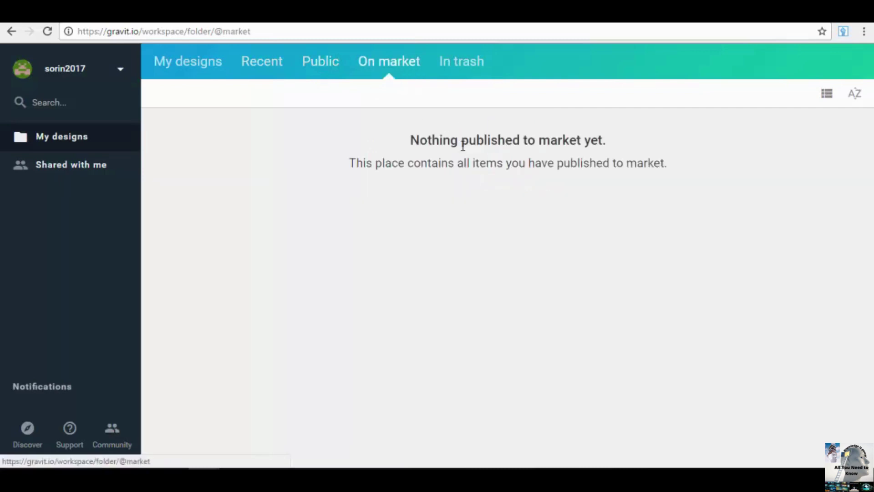
pyautogui.click(469, 73)
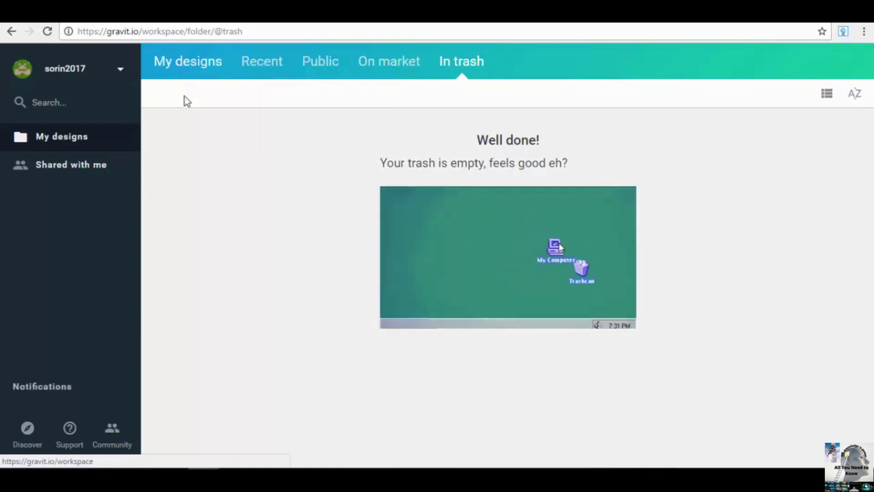
pyautogui.click(196, 68)
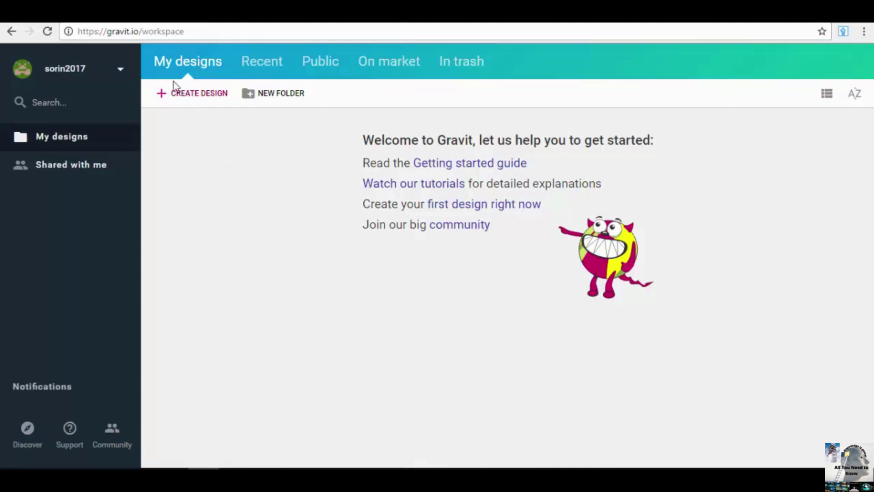
# Start a new design, look over the blank size presets, and list the available templates by most liked.
pyautogui.click(207, 105)
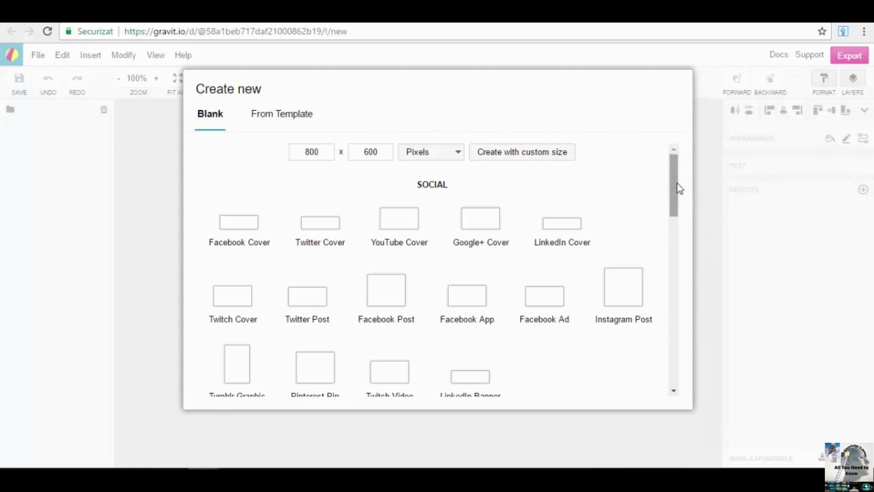
pyautogui.moveTo(676, 185); pyautogui.dragTo(658, 158)
pyautogui.click(282, 129)
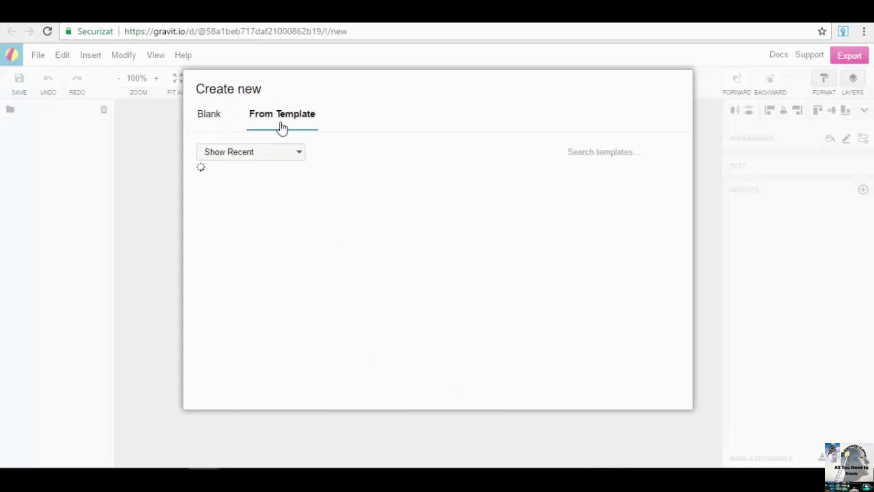
pyautogui.click(255, 151)
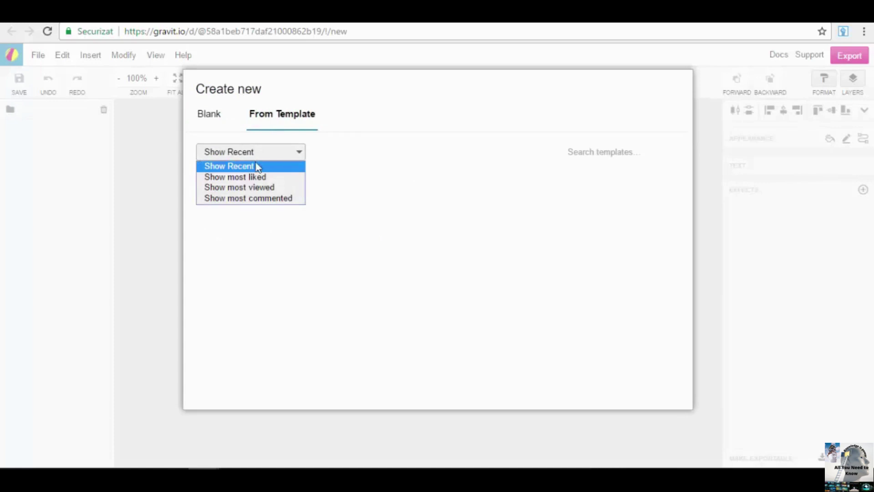
pyautogui.click(285, 178)
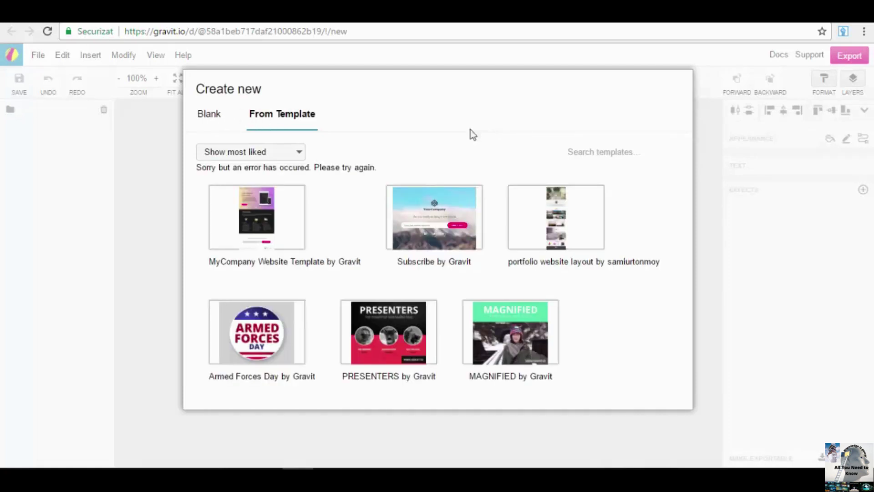
# Browse the most liked templates, examining the website, social media post, cover, wireframe and business card designs.
pyautogui.scroll(-2, 410, 201)
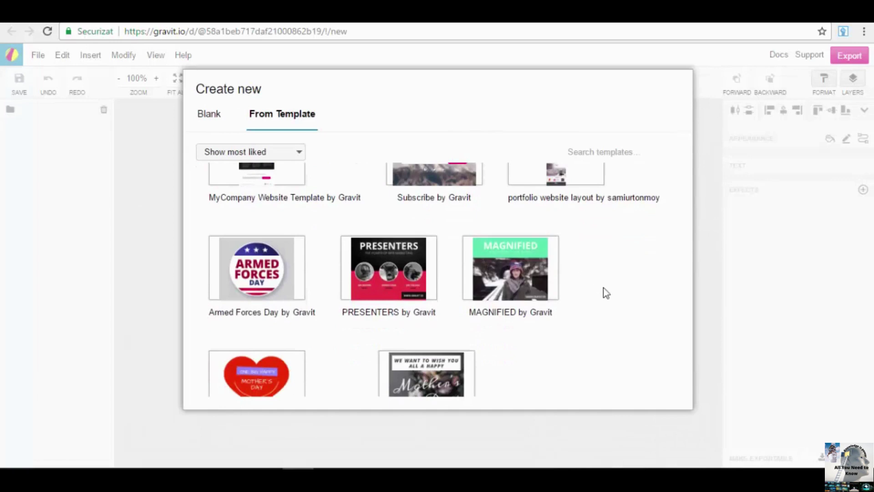
pyautogui.scroll(-4, 605, 291)
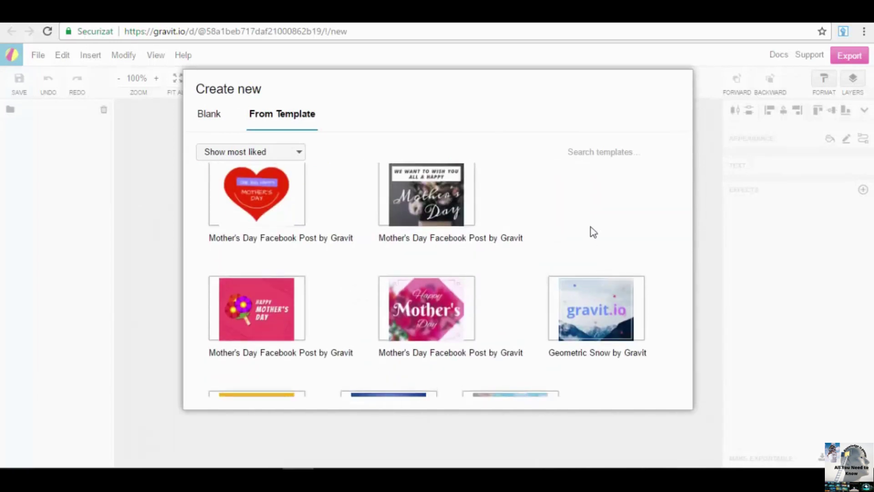
pyautogui.moveTo(267, 249)
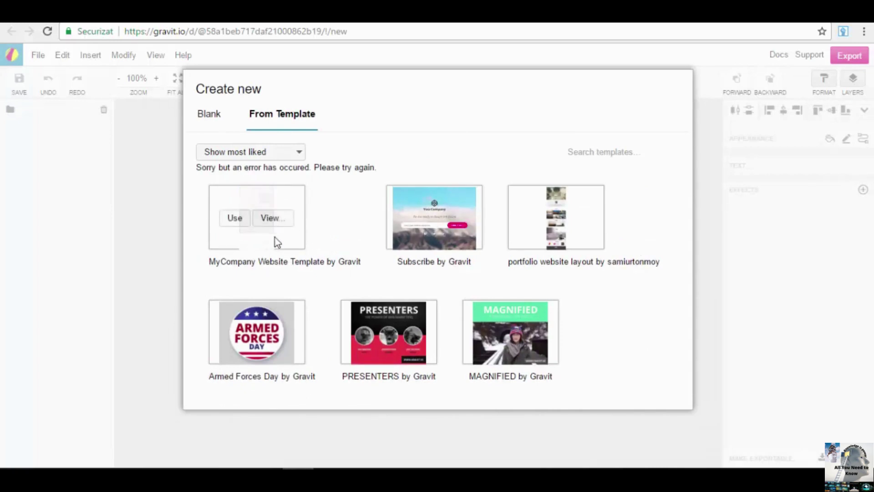
pyautogui.moveTo(459, 231)
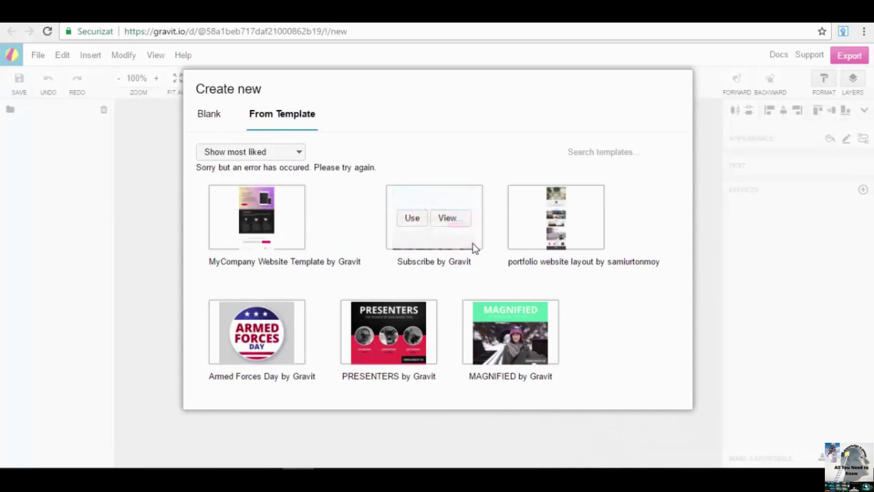
pyautogui.scroll(-3, 553, 247)
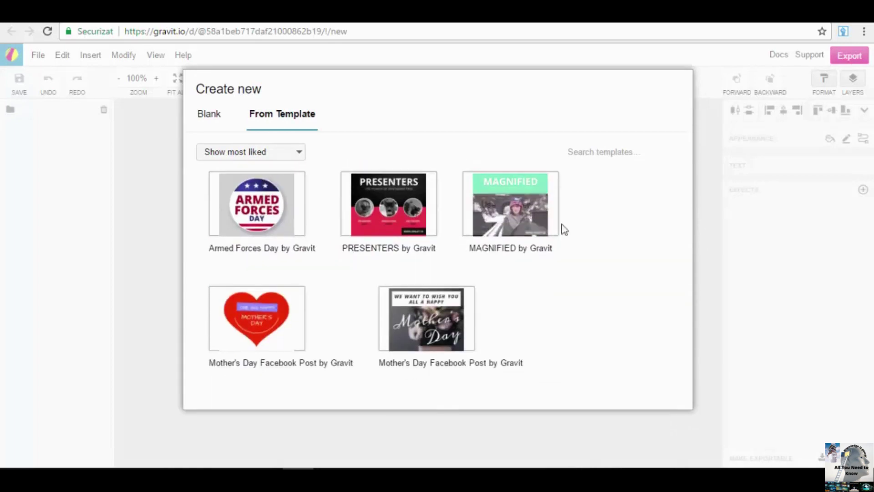
pyautogui.scroll(3, 605, 220)
pyautogui.moveTo(589, 214)
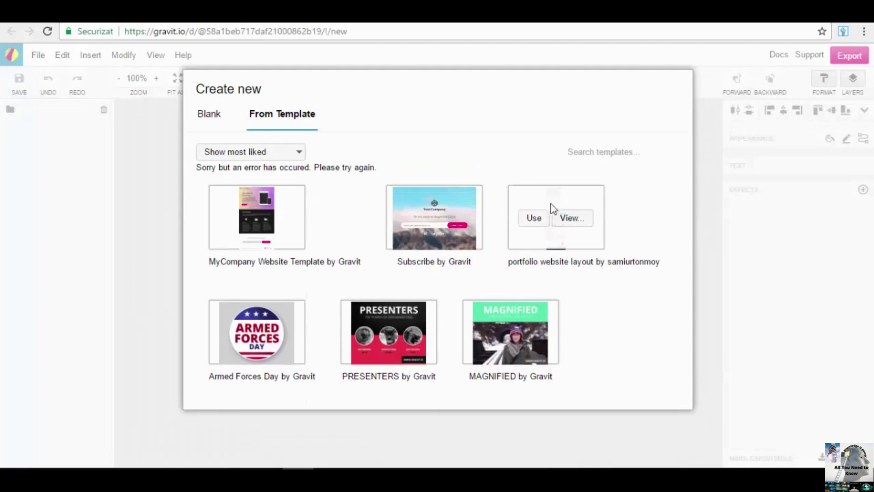
pyautogui.scroll(-1, 596, 262)
pyautogui.scroll(-5, 586, 242)
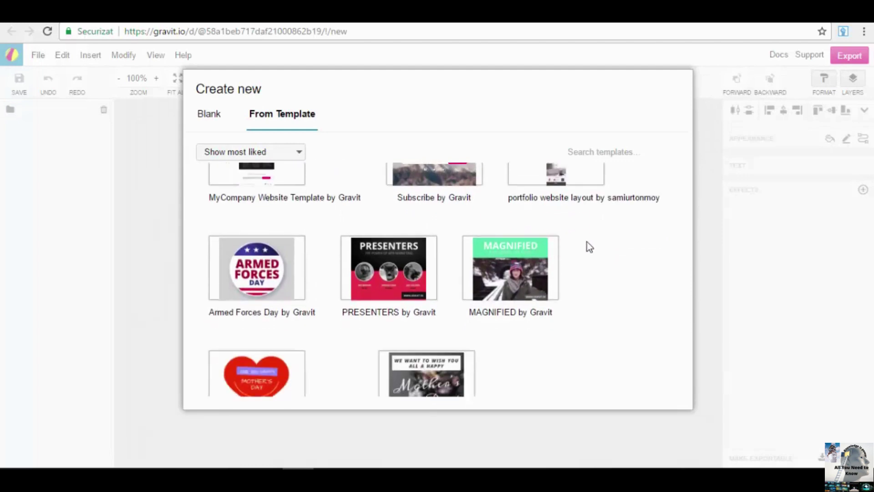
pyautogui.scroll(-1, 587, 237)
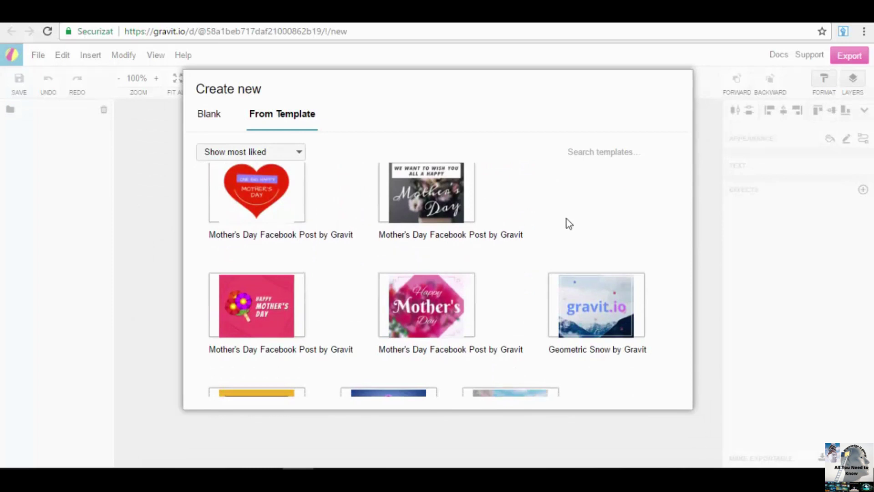
pyautogui.scroll(-4, 567, 219)
pyautogui.scroll(-1, 633, 278)
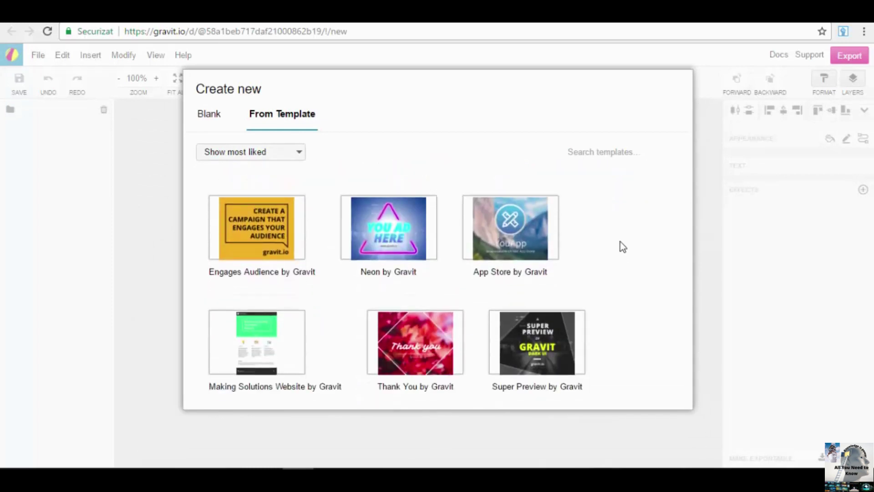
pyautogui.scroll(2, 614, 224)
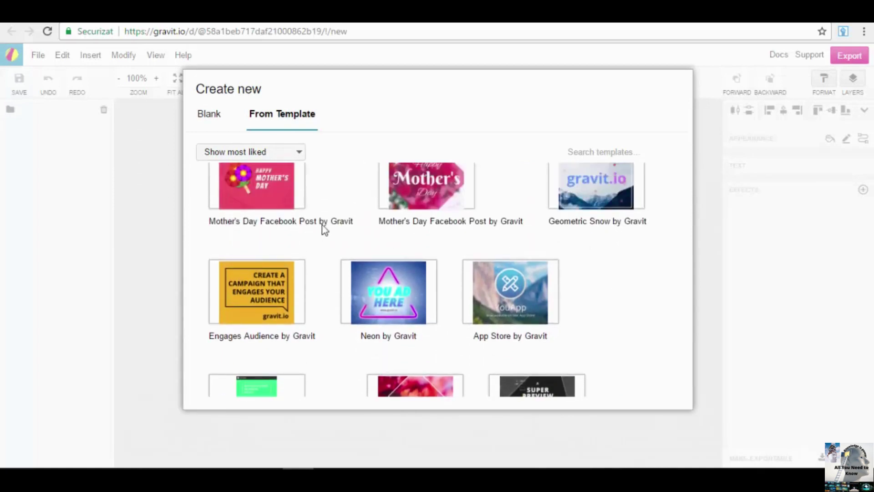
pyautogui.scroll(-2, 283, 214)
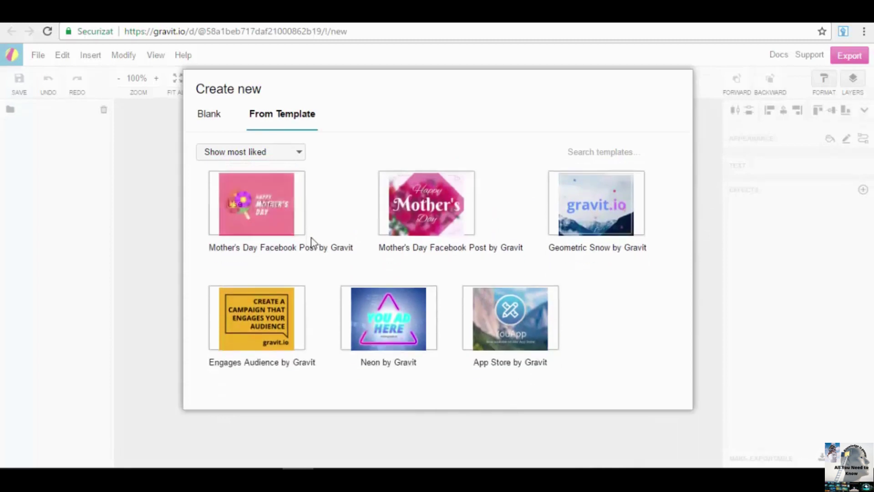
pyautogui.scroll(-8, 558, 261)
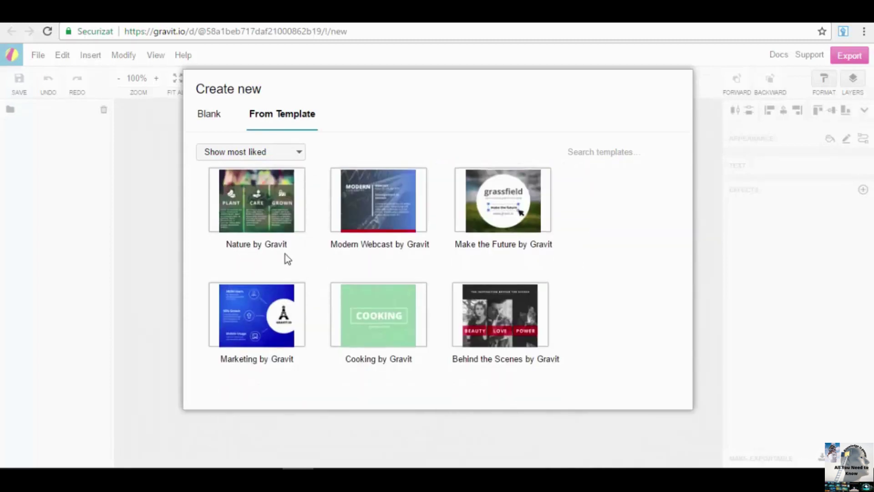
pyautogui.scroll(-2, 285, 254)
pyautogui.scroll(-4, 501, 305)
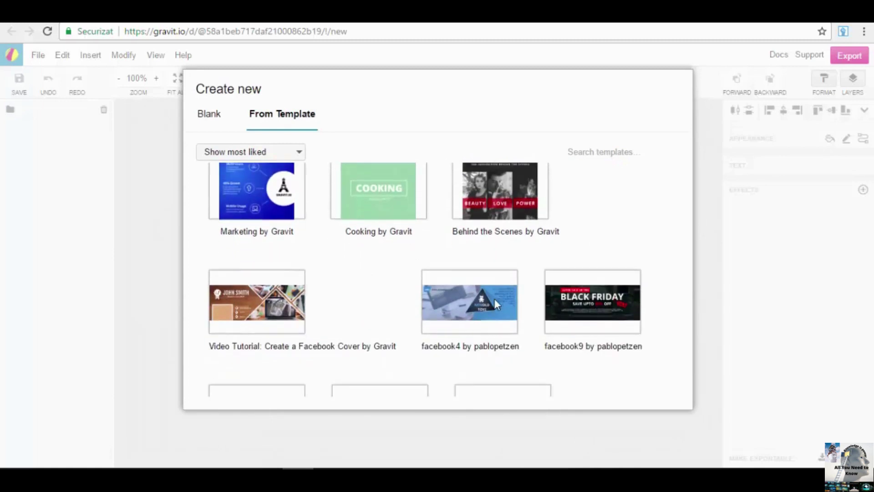
pyautogui.moveTo(463, 260)
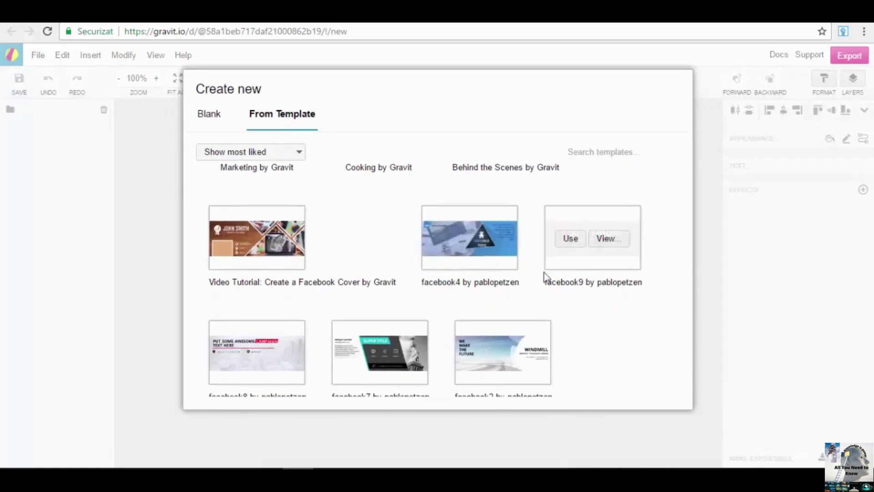
pyautogui.moveTo(348, 320)
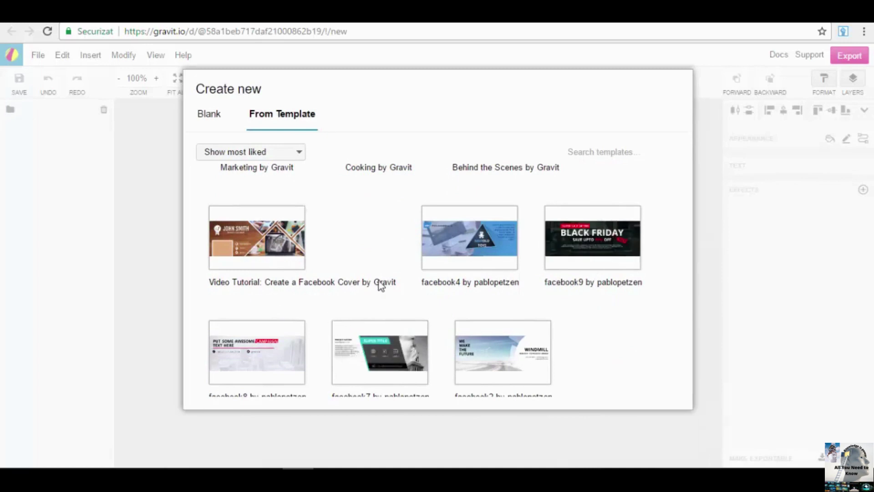
pyautogui.scroll(-2, 298, 299)
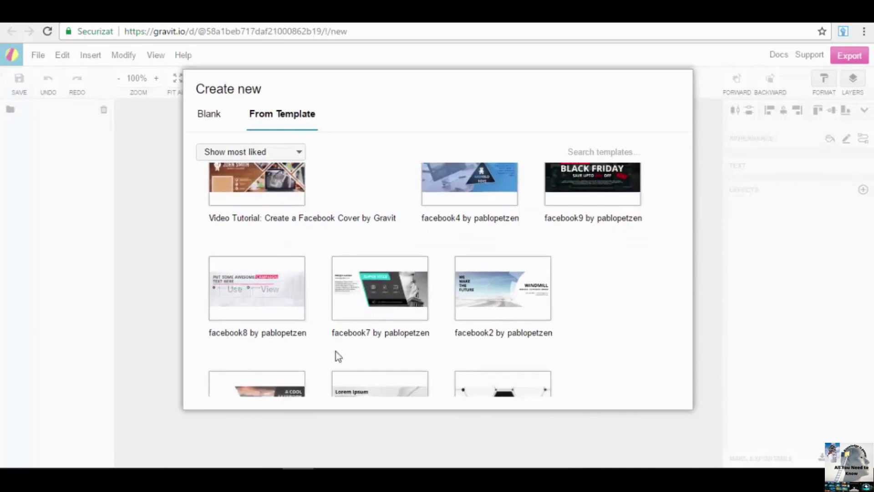
pyautogui.scroll(-2, 346, 318)
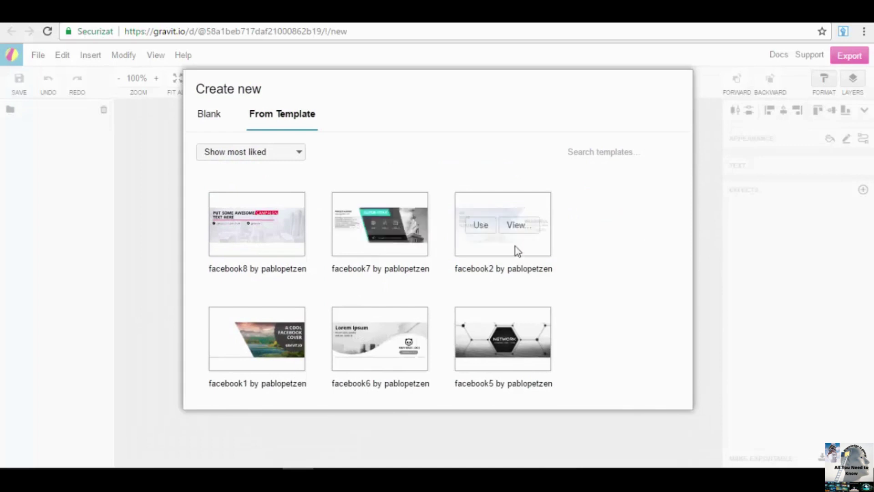
pyautogui.scroll(-4, 319, 205)
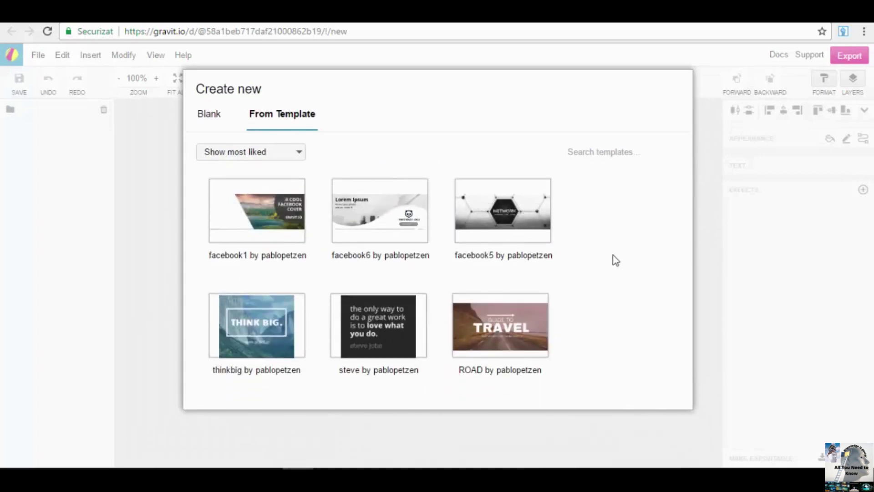
pyautogui.scroll(-3, 312, 279)
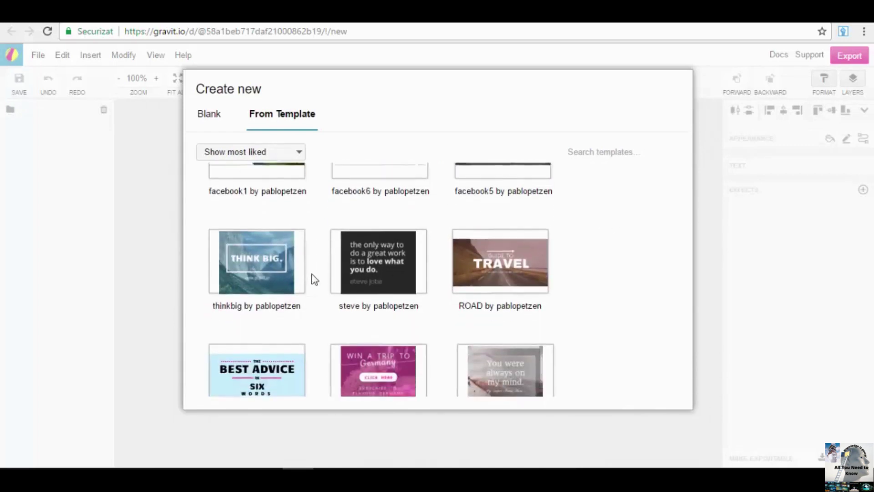
pyautogui.scroll(-6, 313, 278)
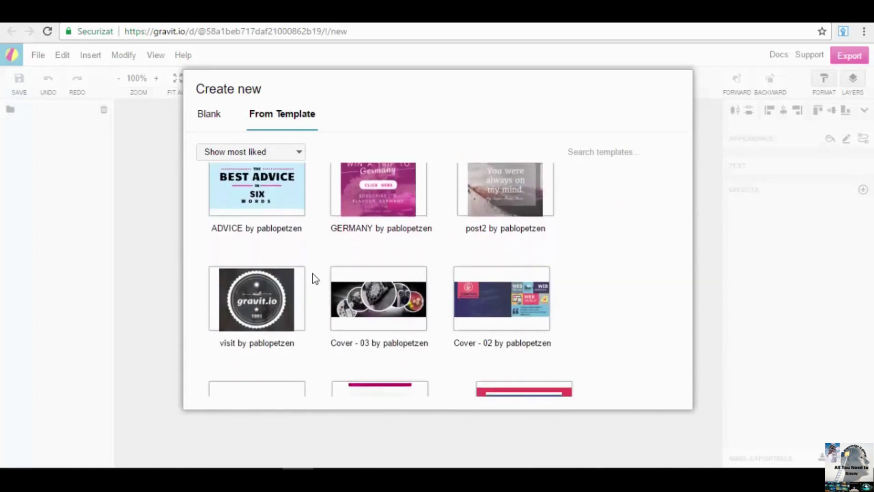
pyautogui.scroll(2, 350, 279)
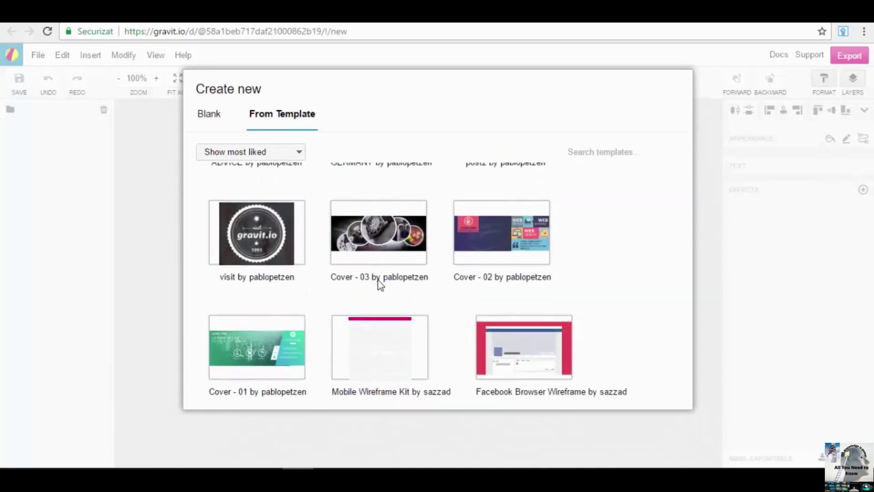
pyautogui.scroll(-2, 382, 278)
pyautogui.scroll(1, 433, 244)
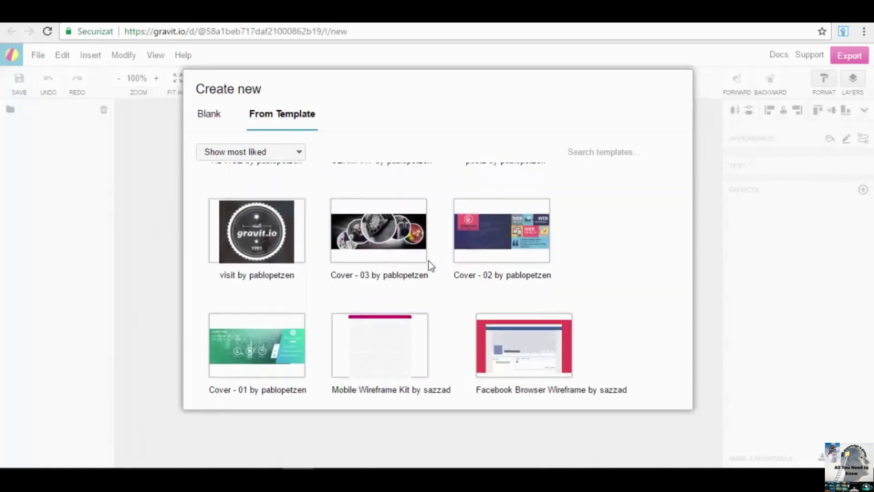
pyautogui.scroll(-3, 428, 298)
pyautogui.scroll(-2, 431, 296)
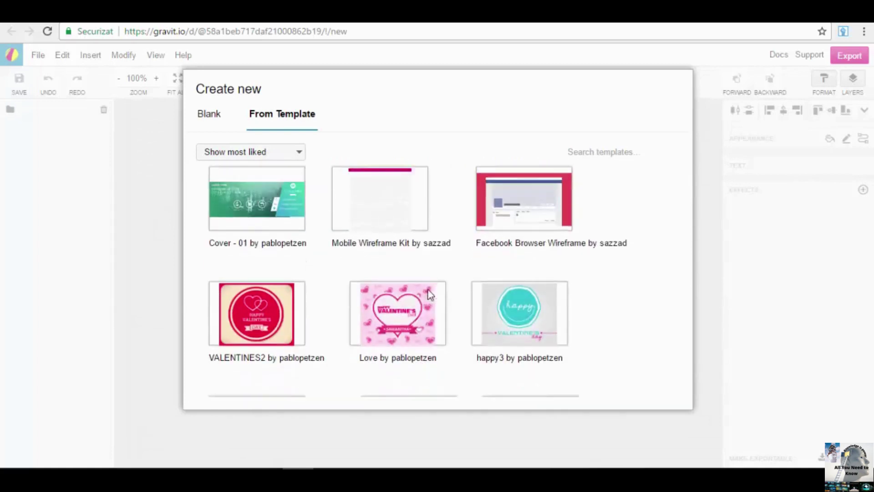
pyautogui.scroll(-5, 458, 230)
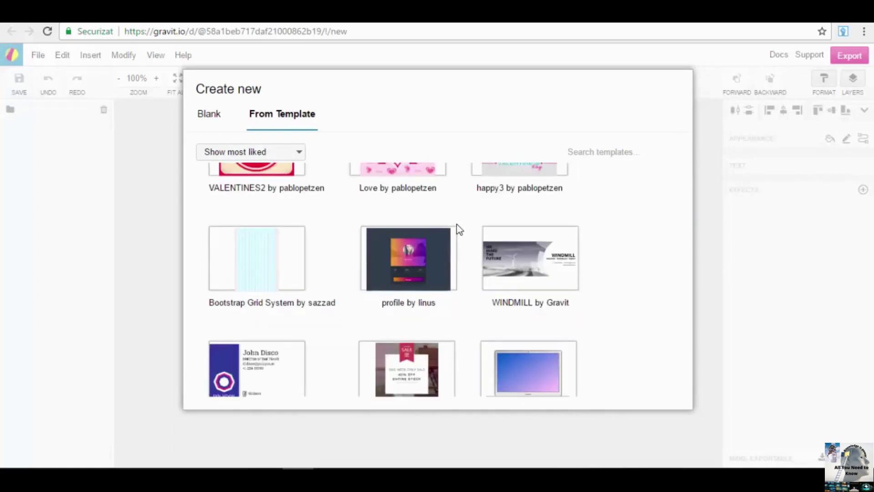
pyautogui.scroll(-2, 658, 281)
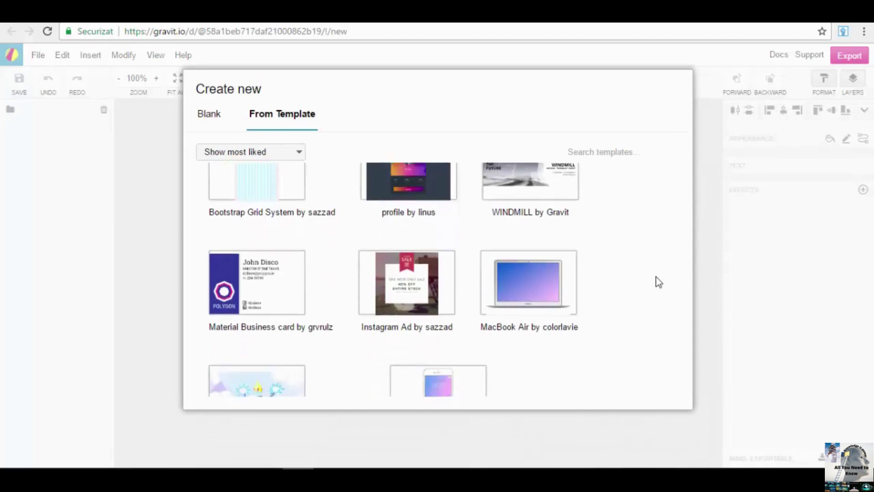
pyautogui.moveTo(519, 280)
pyautogui.scroll(-5, 523, 278)
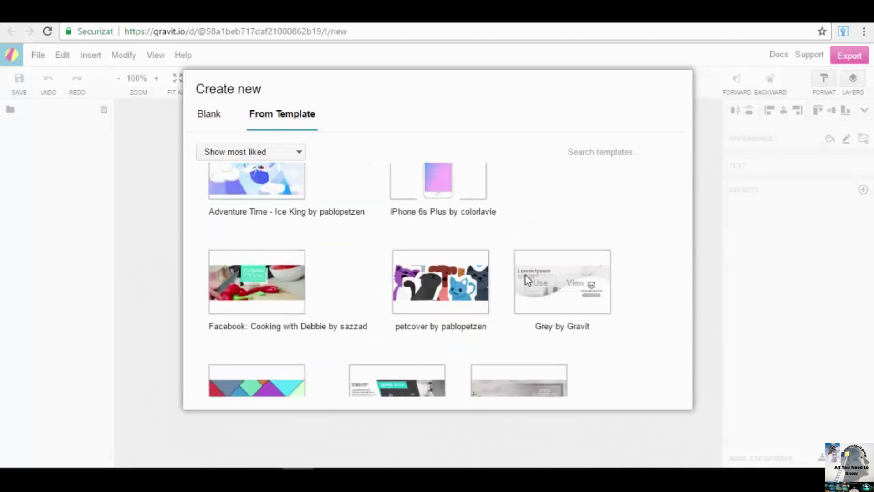
# Browse the remaining most liked templates and create a new design from the Cover - 03 template.
pyautogui.scroll(-3, 517, 228)
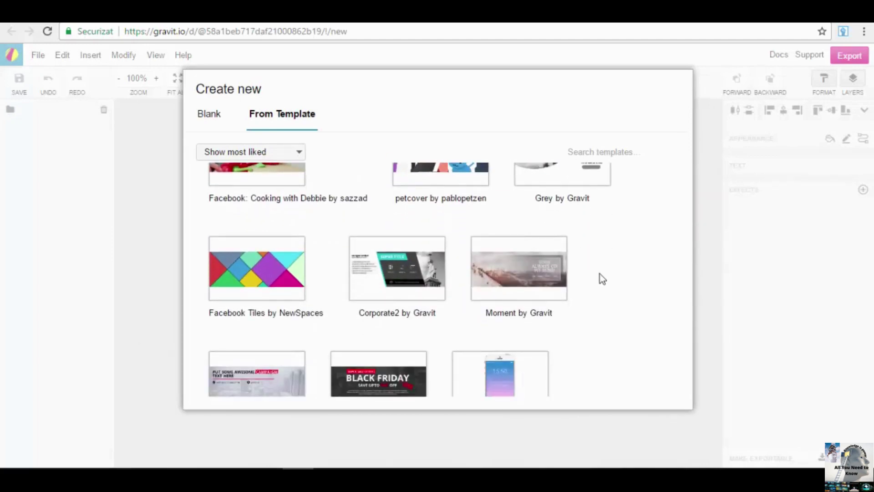
pyautogui.scroll(-3, 592, 275)
pyautogui.moveTo(428, 280)
pyautogui.scroll(-1, 430, 279)
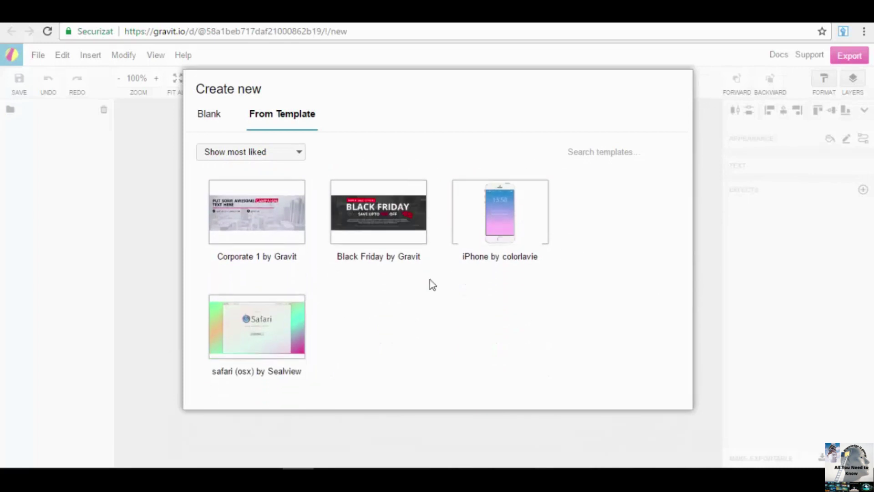
pyautogui.scroll(6, 426, 285)
pyautogui.scroll(-6, 403, 296)
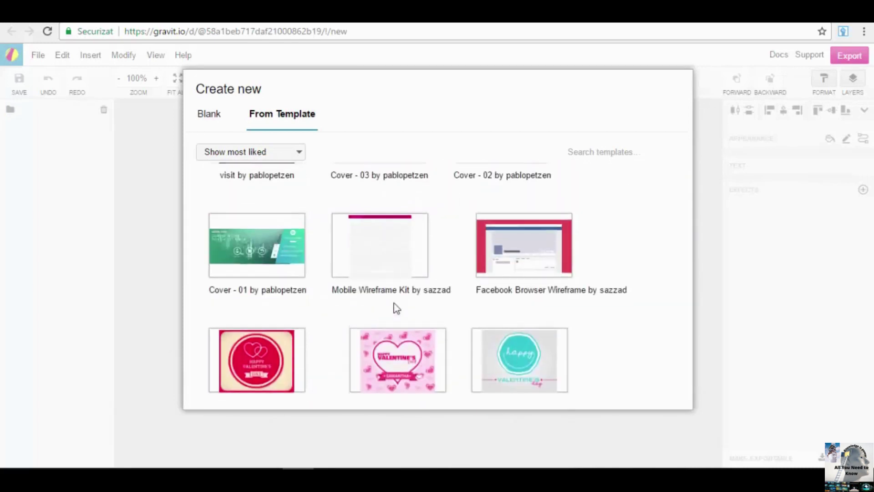
pyautogui.scroll(2, 390, 307)
pyautogui.scroll(-1, 392, 319)
pyautogui.moveTo(389, 267)
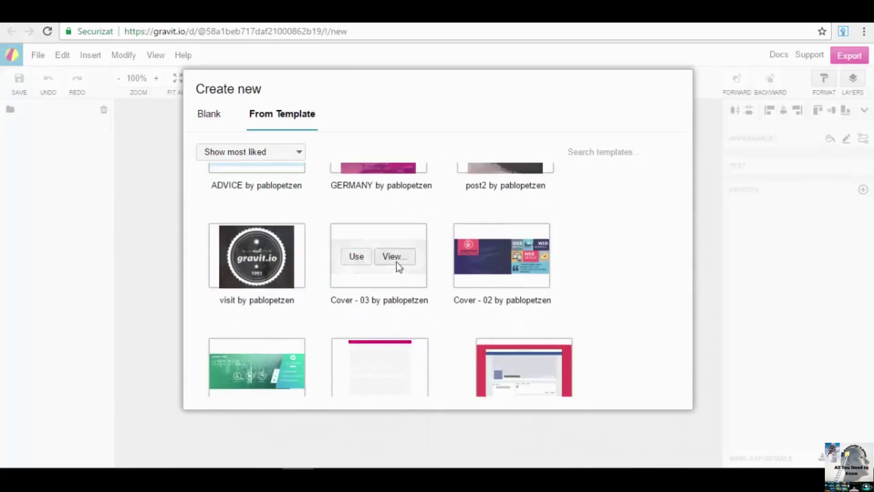
pyautogui.click(356, 257)
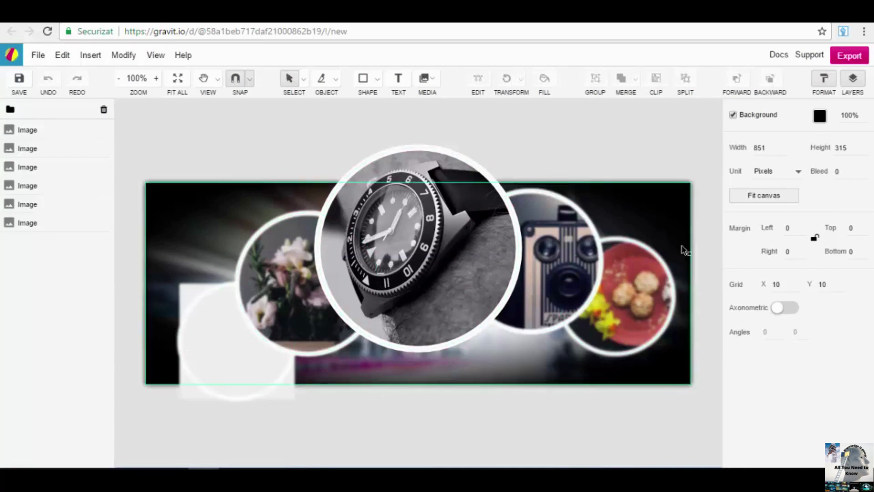
# Select the background, watch, camera, food and flower images in turn to examine their properties, ending with nothing selected.
pyautogui.click(667, 215)
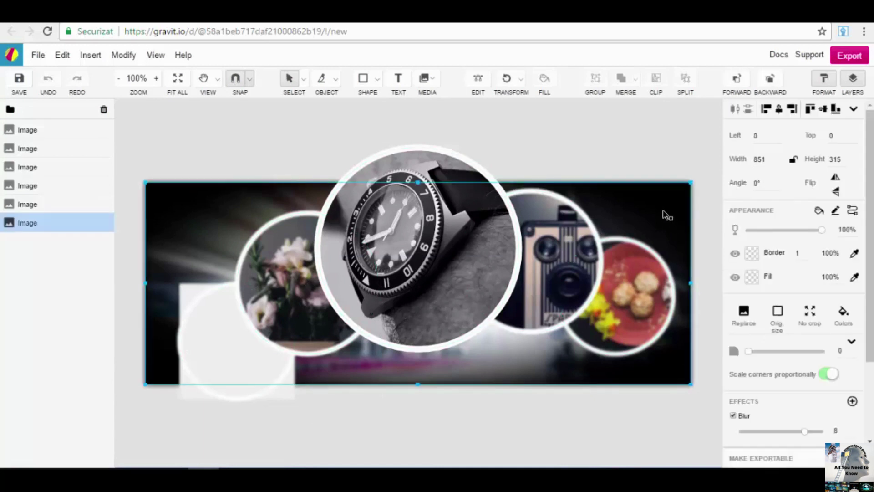
pyautogui.click(698, 260)
pyautogui.click(409, 252)
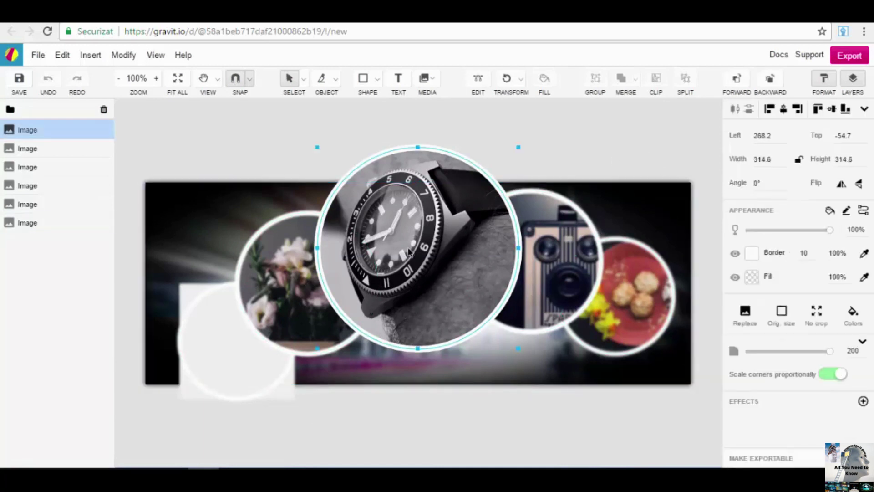
pyautogui.click(561, 255)
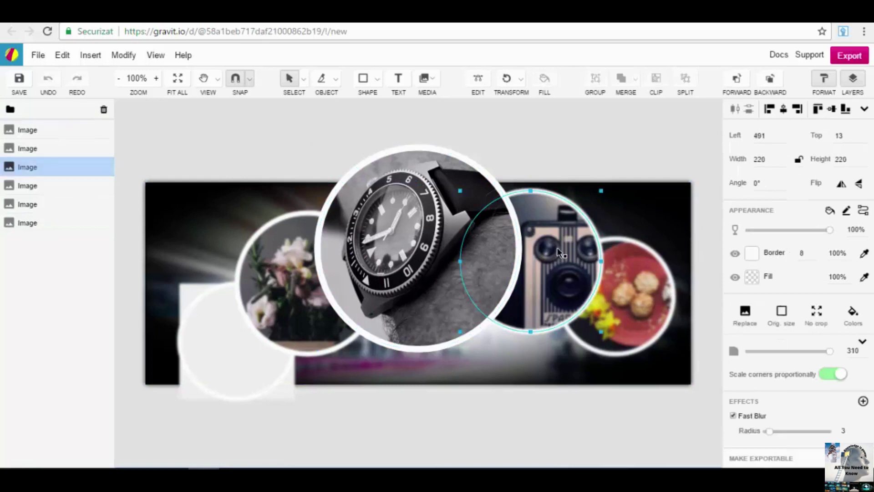
pyautogui.click(625, 305)
pyautogui.click(414, 257)
pyautogui.click(299, 261)
pyautogui.click(208, 341)
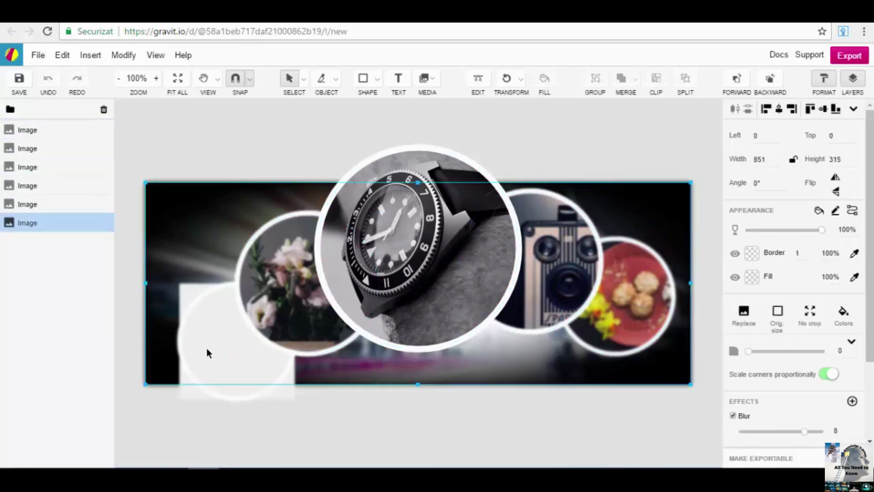
pyautogui.click(309, 127)
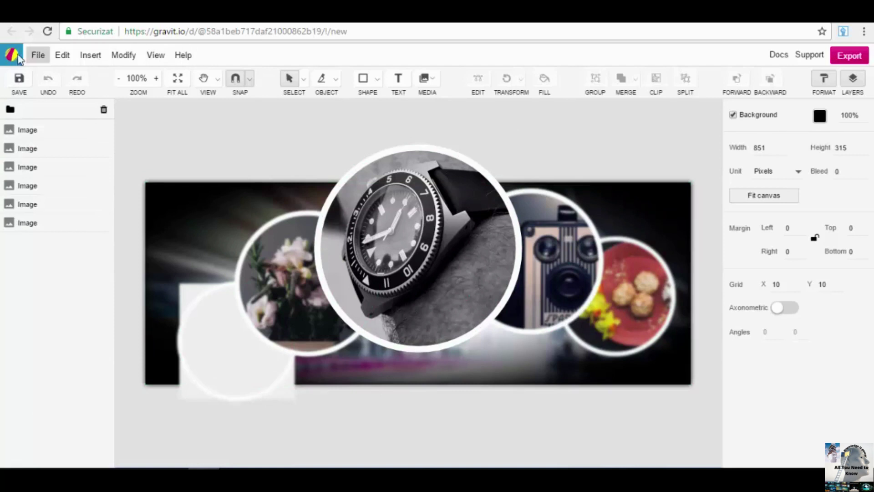
# Look over the file, editing and insertion commands available for the design.
pyautogui.click(36, 56)
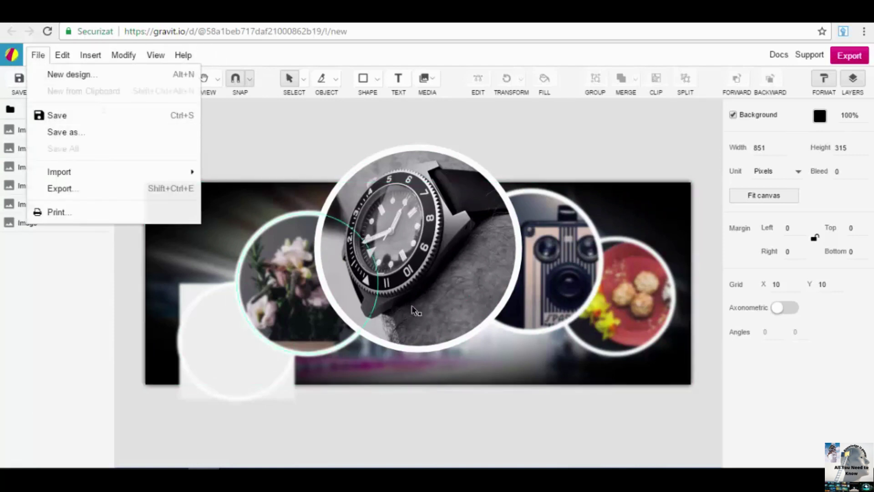
pyautogui.click(55, 56)
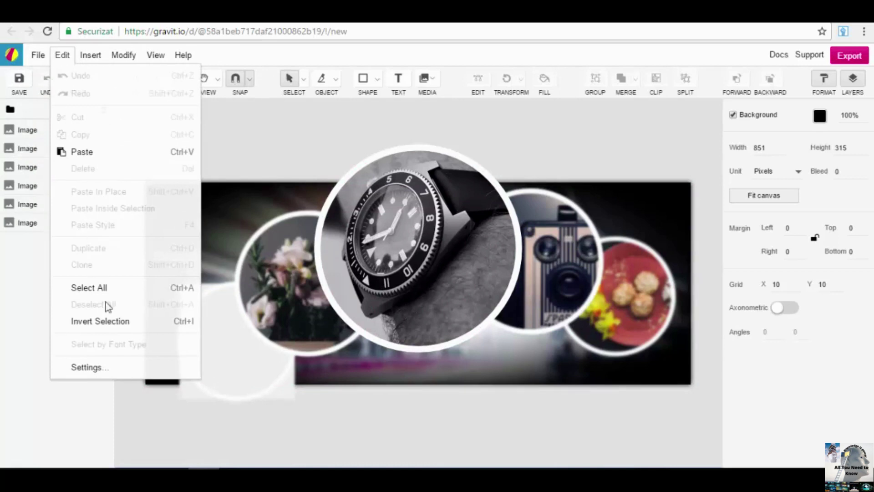
pyautogui.click(90, 56)
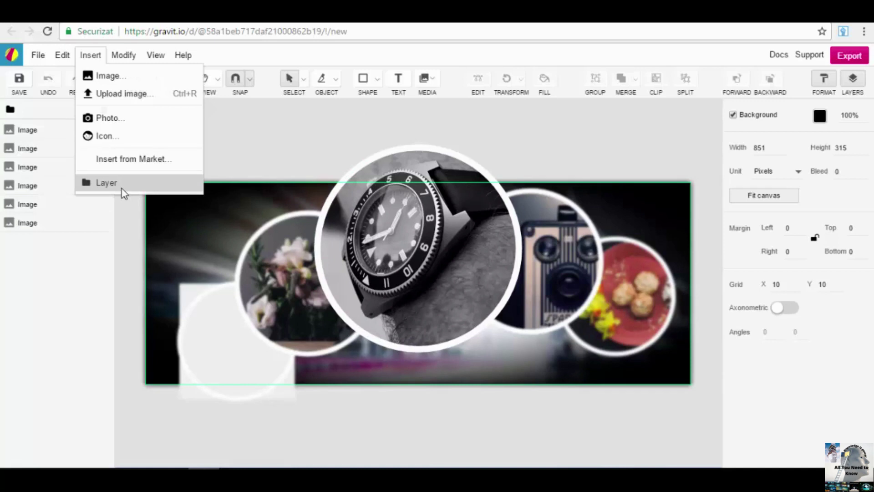
pyautogui.click(283, 141)
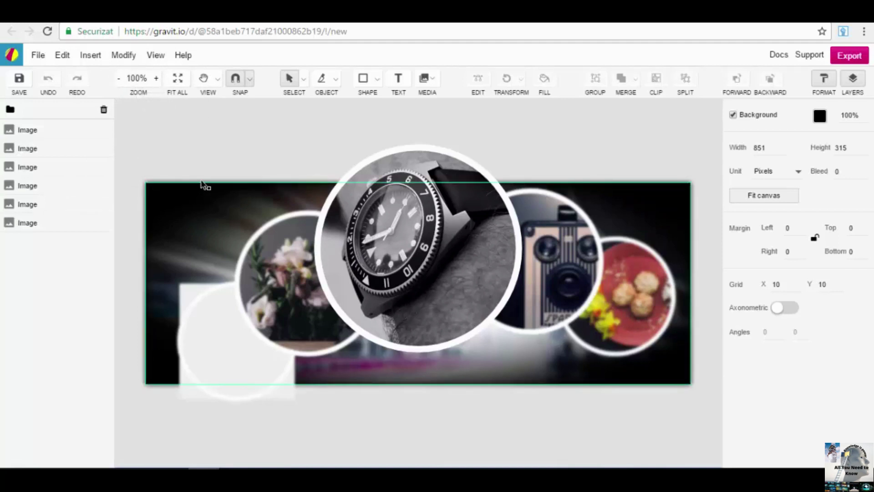
# Look over the modification commands, including the Arrange, Align, Transform and Create Compound Shape options.
pyautogui.click(119, 56)
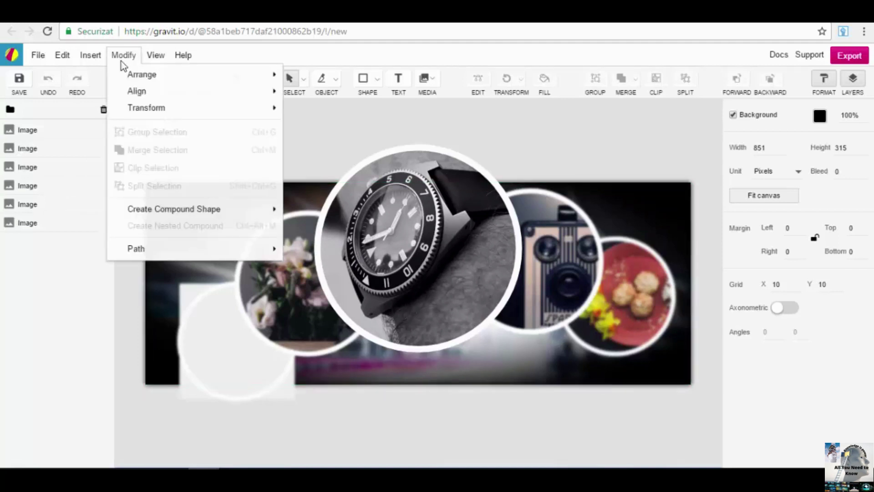
pyautogui.moveTo(129, 73)
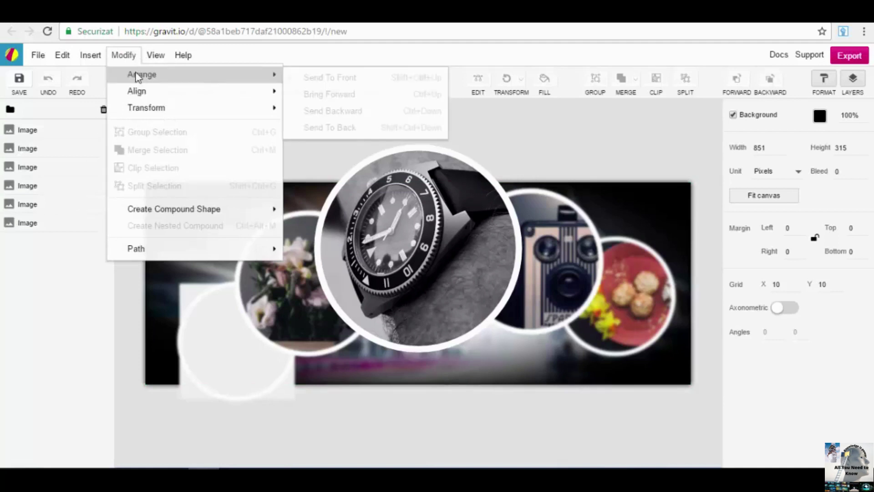
pyautogui.moveTo(164, 88)
pyautogui.moveTo(195, 114)
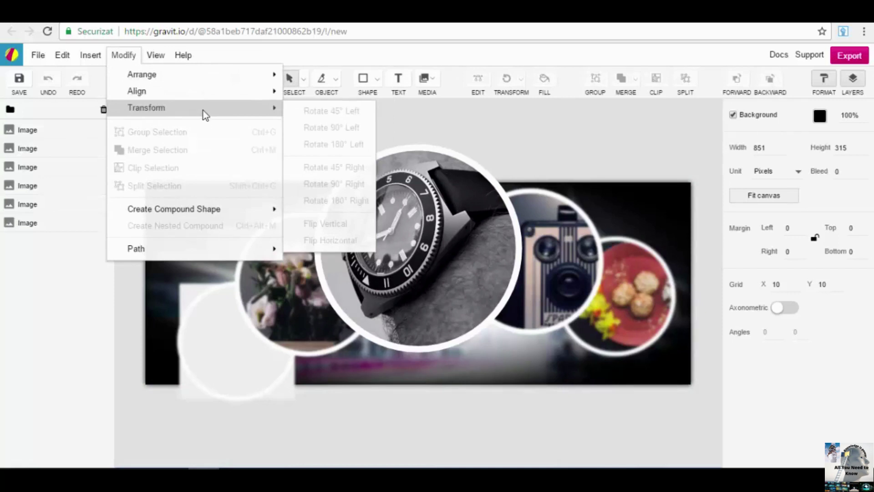
pyautogui.moveTo(172, 205)
pyautogui.click(317, 140)
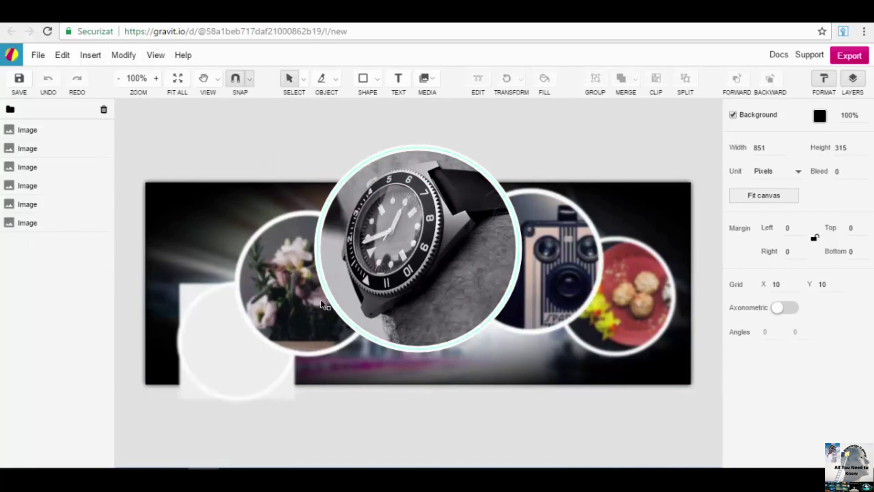
# Move the flower image slightly down to left 143, top 60, and check the camera and food images.
pyautogui.moveTo(301, 295)
pyautogui.mouseDown()
pyautogui.moveTo(269, 283)
pyautogui.moveTo(317, 342)
pyautogui.moveTo(290, 291)
pyautogui.moveTo(273, 310)
pyautogui.moveTo(305, 295)
pyautogui.mouseUp()
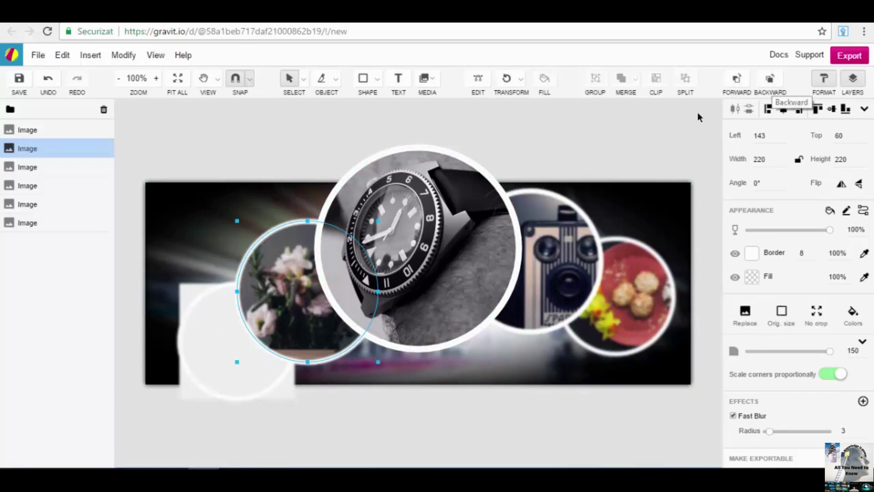
pyautogui.click(550, 242)
pyautogui.click(633, 288)
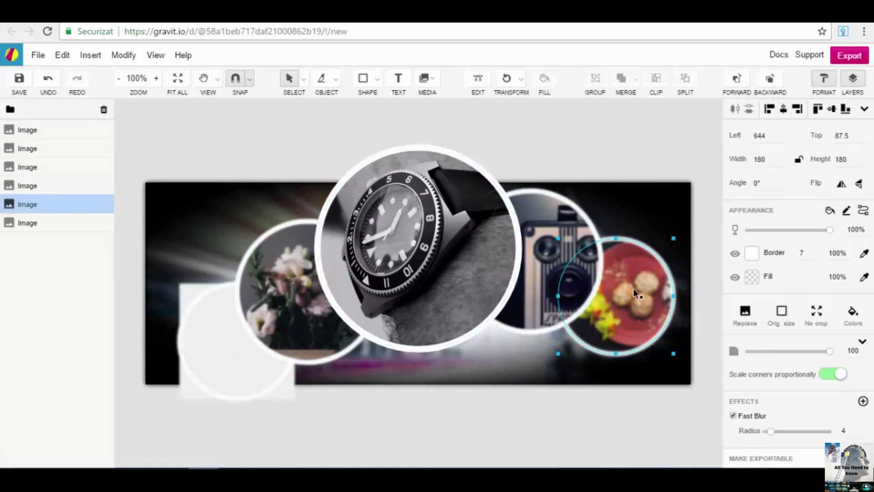
# Bring the flower image forward in front of the watch image, and send it backward again.
pyautogui.click(314, 297)
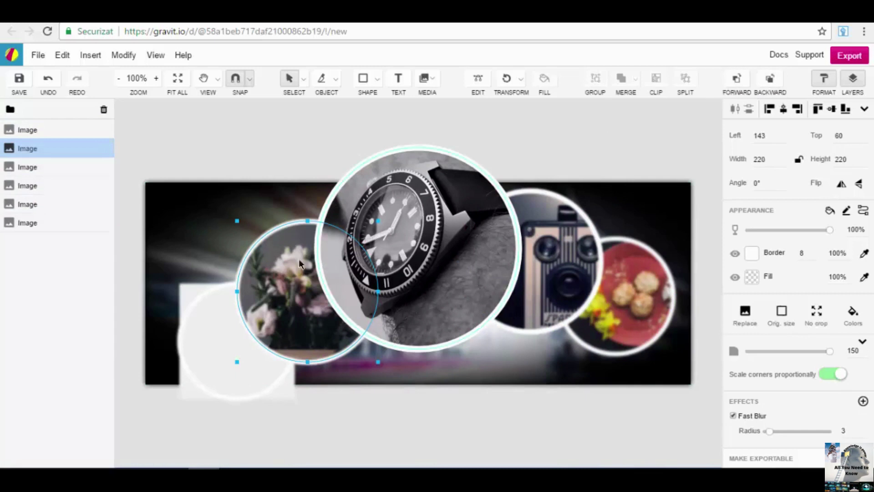
pyautogui.click(741, 83)
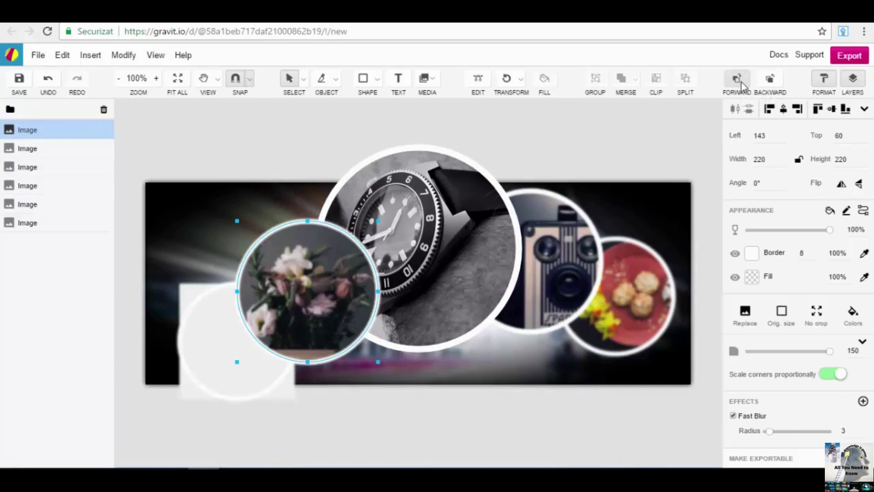
pyautogui.click(770, 83)
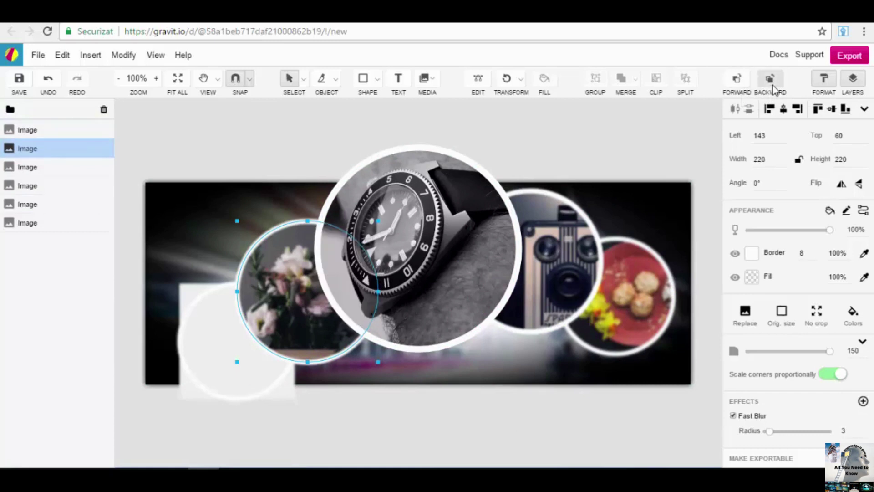
# Send the watch image one level backward behind the flower image, and bring it forward again.
pyautogui.click(481, 228)
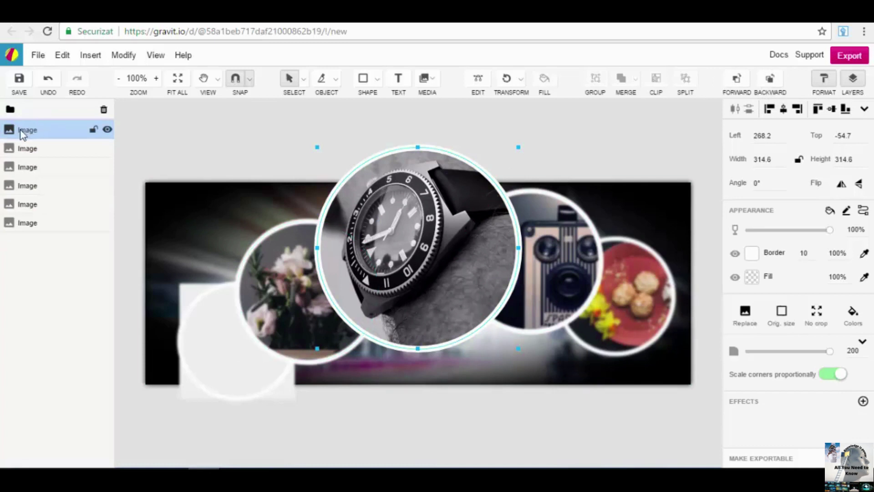
pyautogui.click(766, 83)
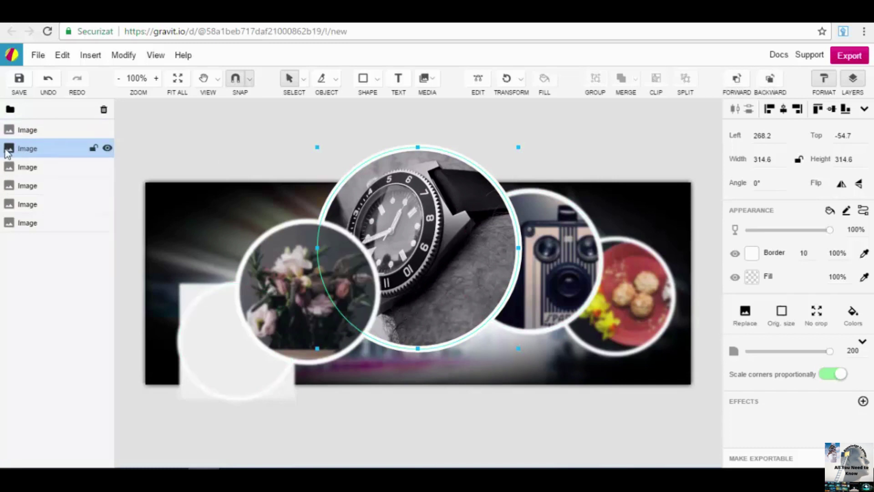
pyautogui.click(738, 81)
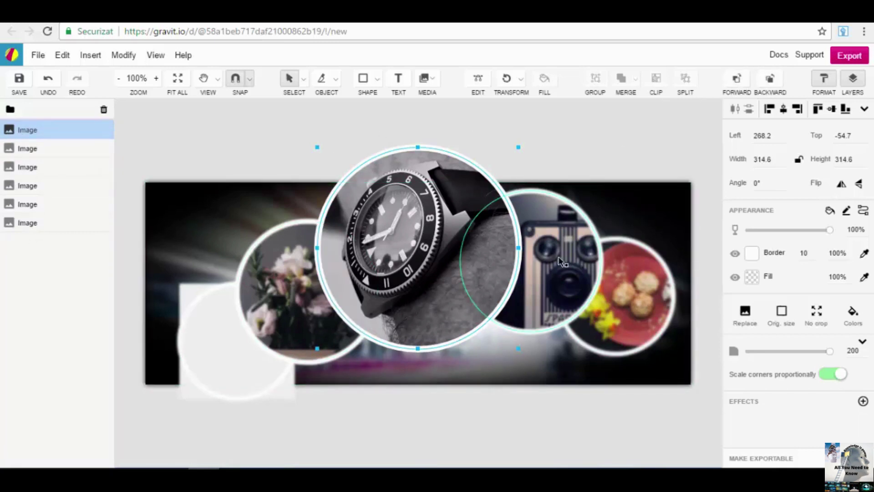
# Try to move the flower image's layer up to the watch image's layer, and undo the move.
pyautogui.click(35, 273)
pyautogui.click(32, 154)
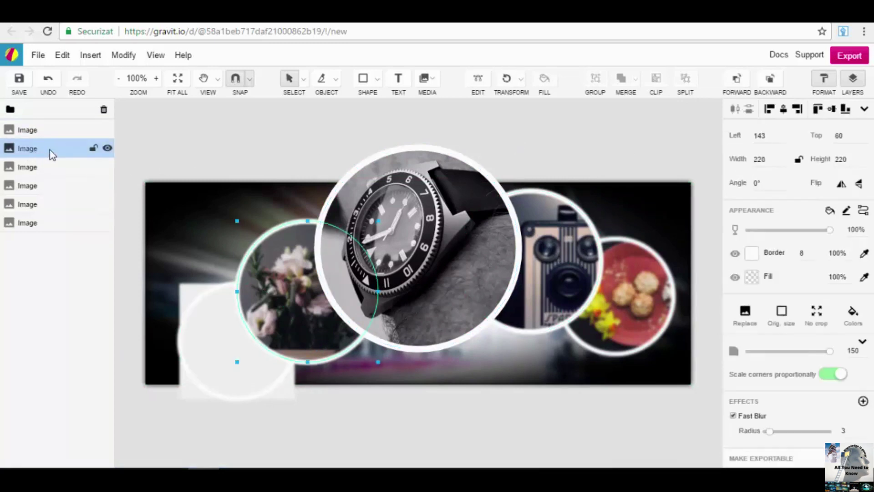
pyautogui.moveTo(43, 145); pyautogui.dragTo(48, 129)
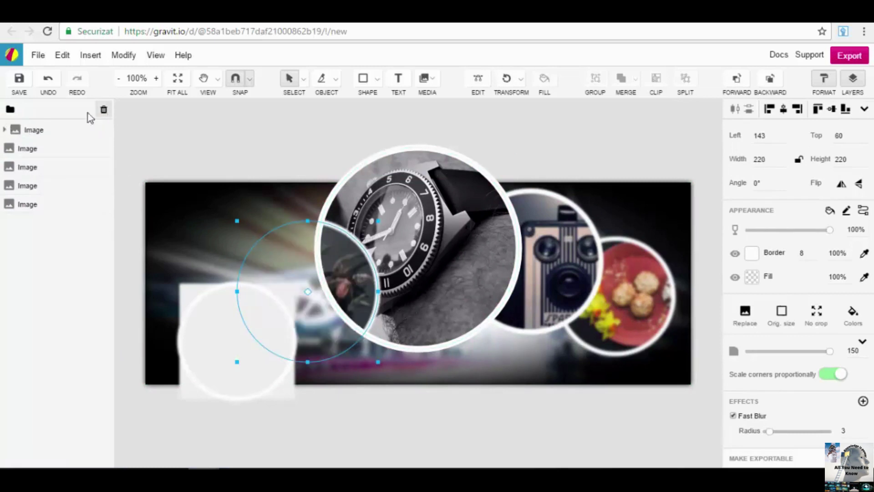
pyautogui.click(57, 78)
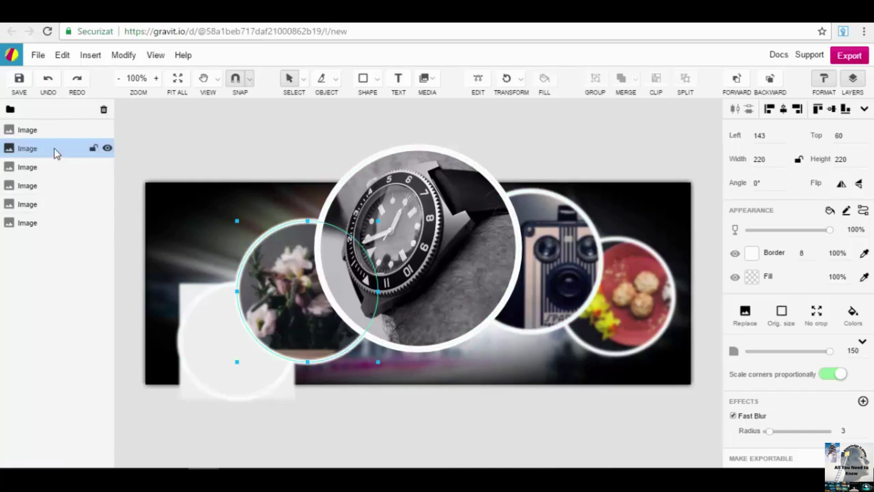
# Move the camera image's layer one place down, below the blank circle image's layer.
pyautogui.moveTo(53, 148)
pyautogui.mouseDown()
pyautogui.moveTo(66, 108)
pyautogui.moveTo(41, 182)
pyautogui.moveTo(44, 174)
pyautogui.moveTo(65, 184)
pyautogui.moveTo(64, 197)
pyautogui.mouseUp()
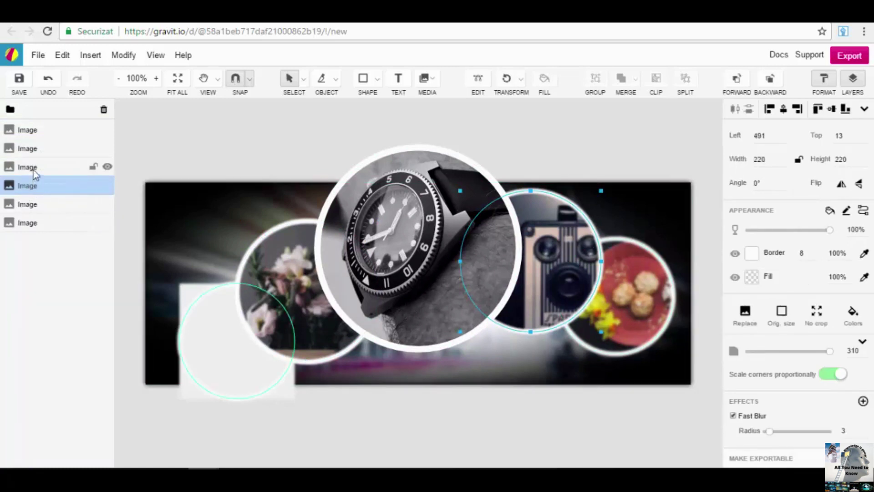
# Place the camera image's layer inside the watch image's layer, inspect the nesting, undo it and clear the selection.
pyautogui.moveTo(63, 193); pyautogui.dragTo(64, 130)
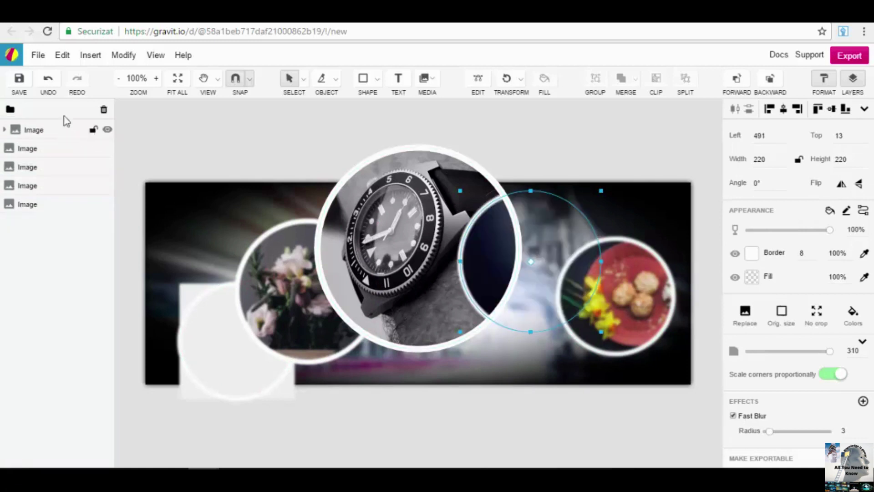
pyautogui.click(6, 131)
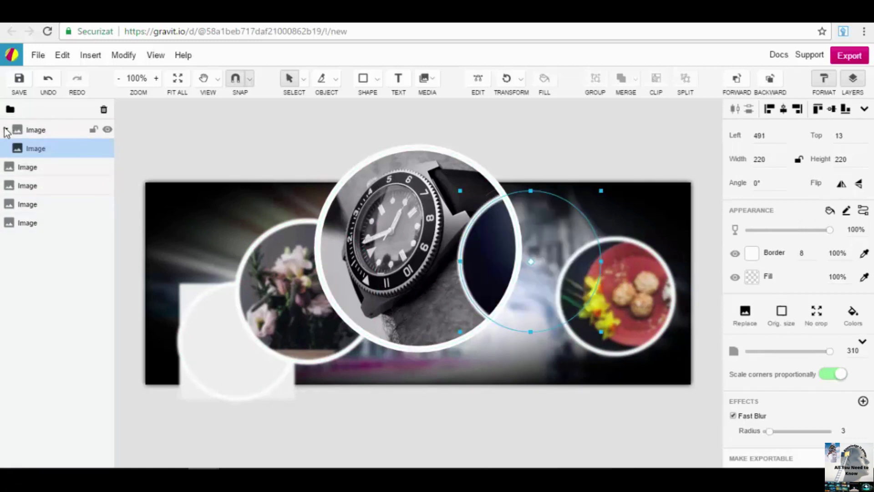
pyautogui.click(6, 130)
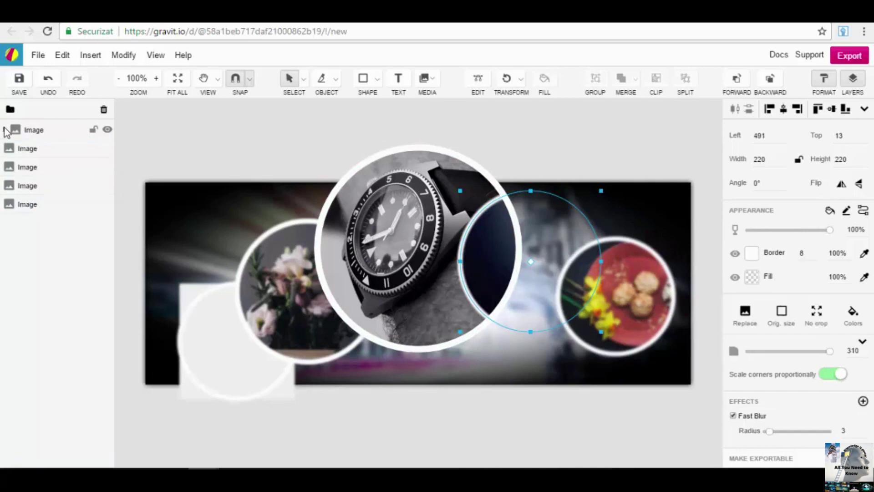
pyautogui.click(48, 80)
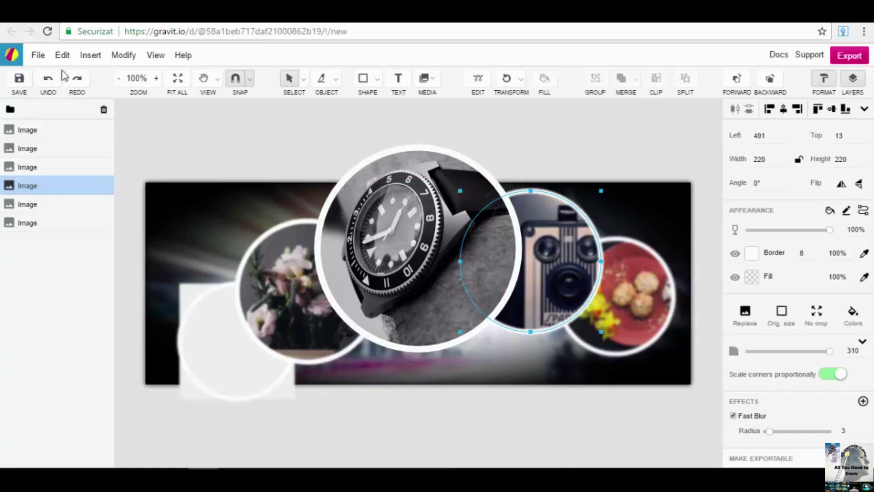
pyautogui.click(308, 132)
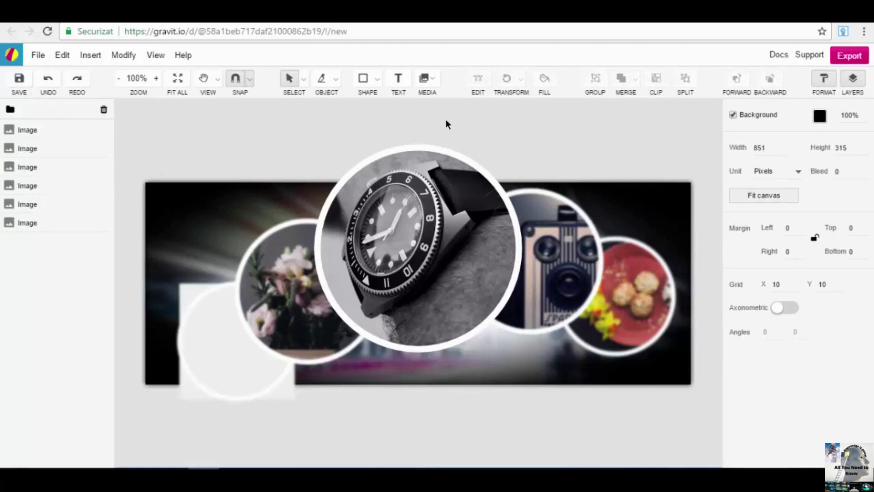
pyautogui.click(156, 55)
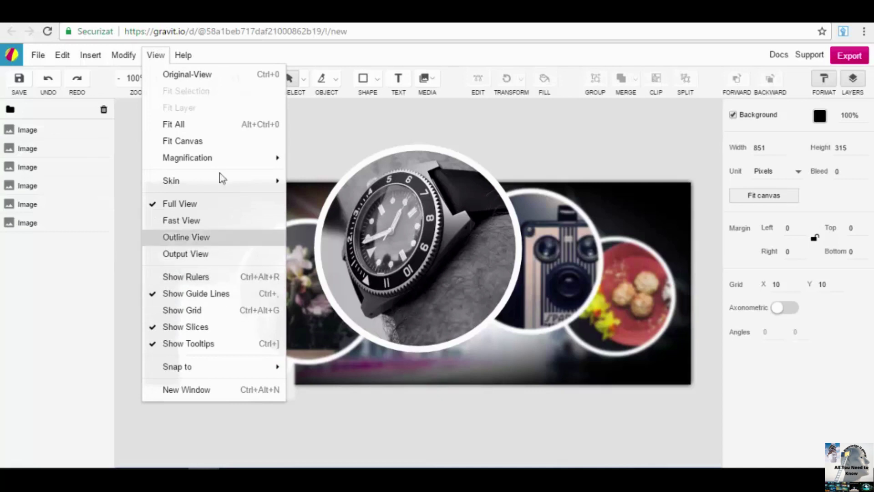
pyautogui.click(181, 56)
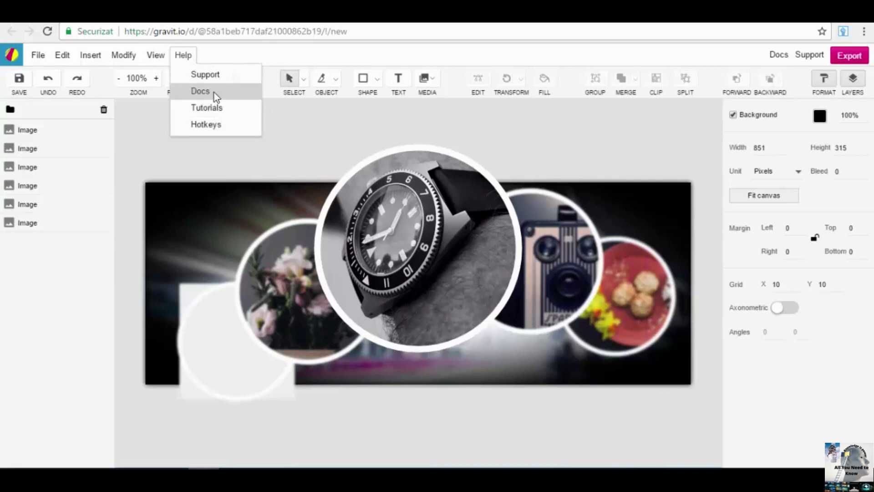
pyautogui.click(364, 124)
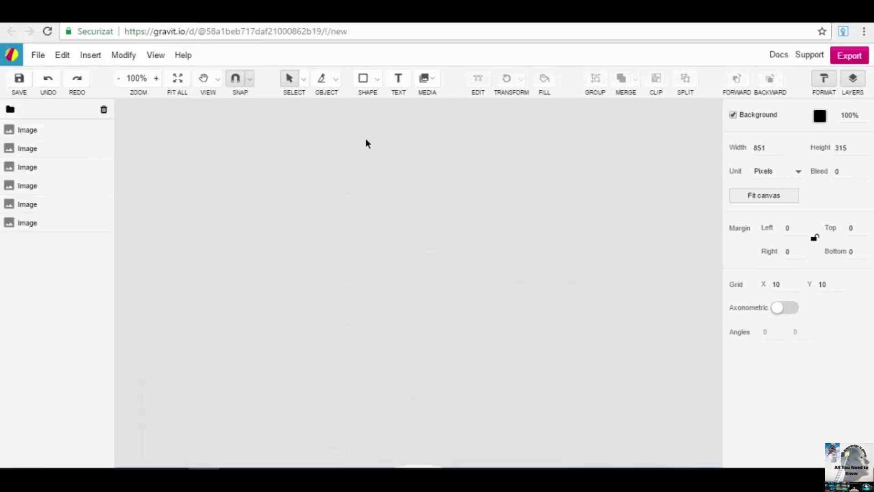
pyautogui.scroll(-12, 366, 143)
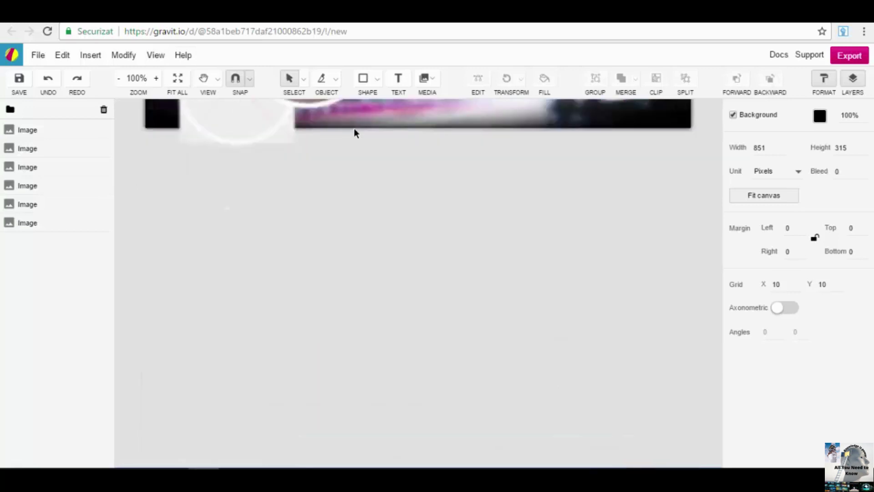
pyautogui.scroll(8, 364, 146)
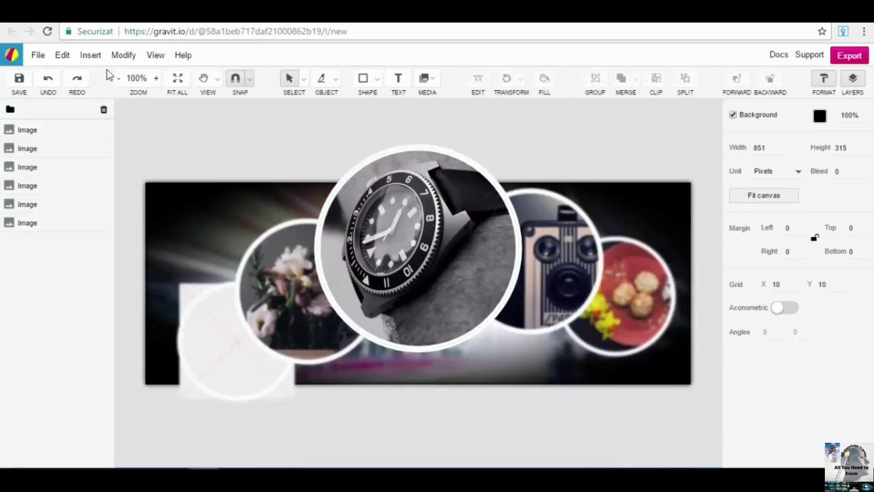
# Insert the red piggy-bank icon with the light bulb from the icon library.
pyautogui.click(94, 56)
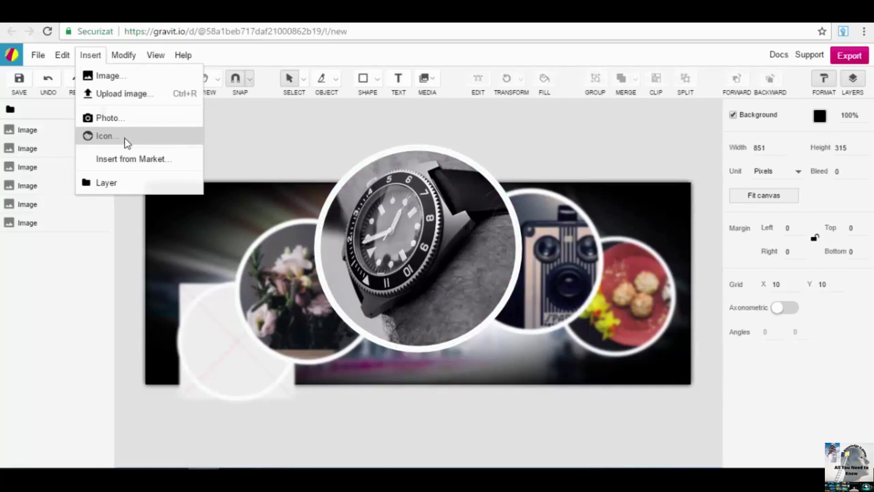
pyautogui.click(87, 54)
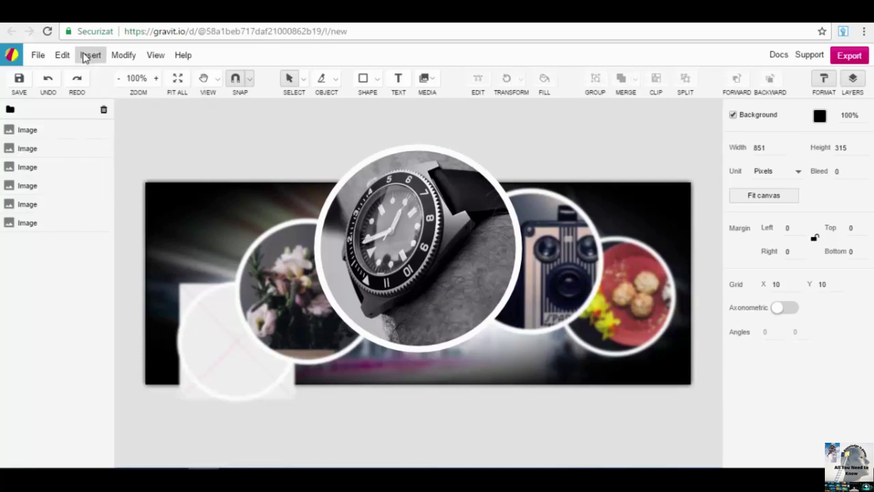
pyautogui.click(89, 55)
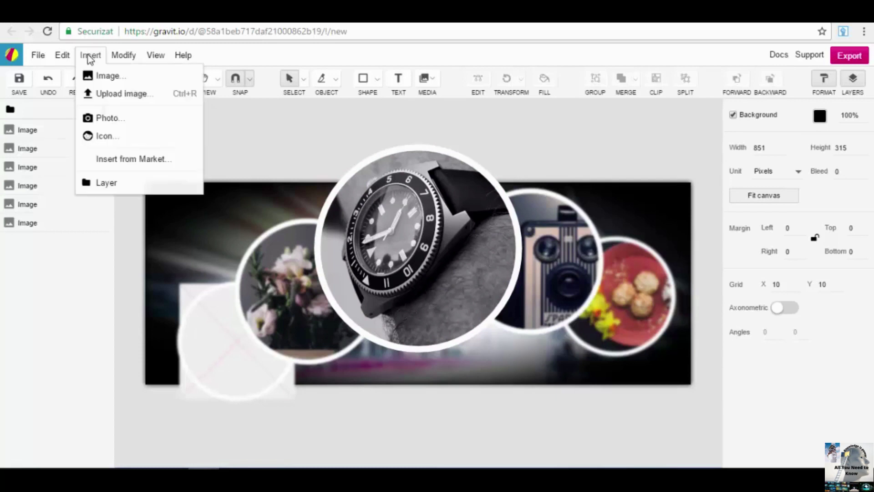
pyautogui.click(109, 137)
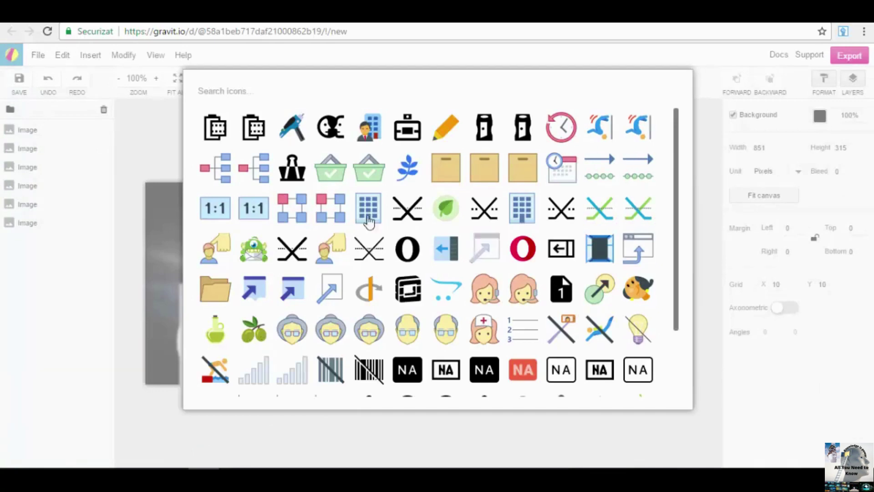
pyautogui.scroll(-2, 501, 206)
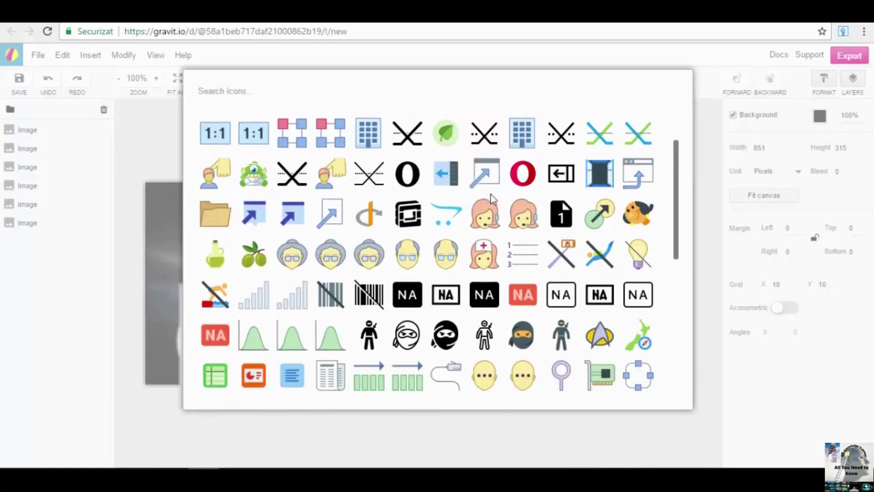
pyautogui.scroll(-10, 501, 200)
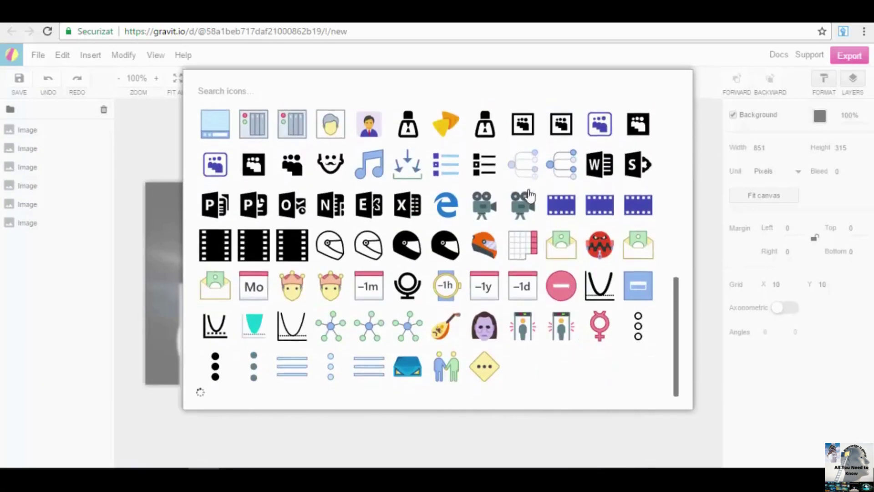
pyautogui.scroll(-7, 523, 191)
pyautogui.scroll(-1, 527, 194)
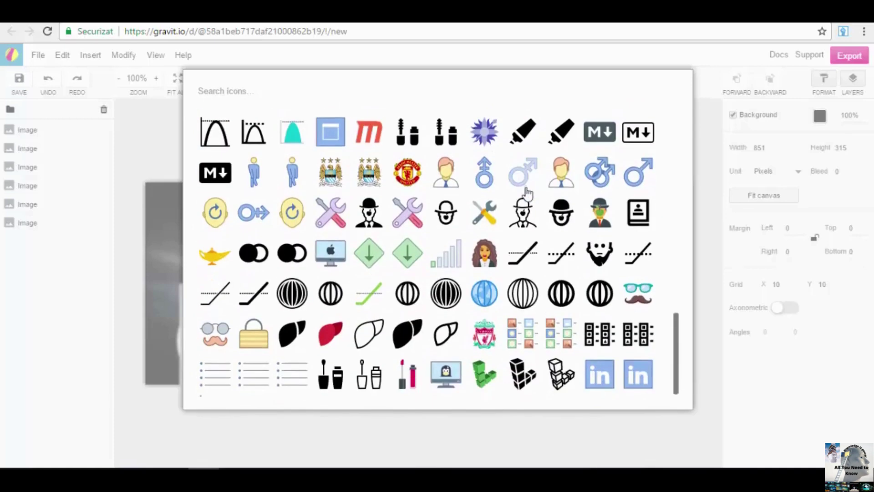
pyautogui.scroll(-9, 498, 172)
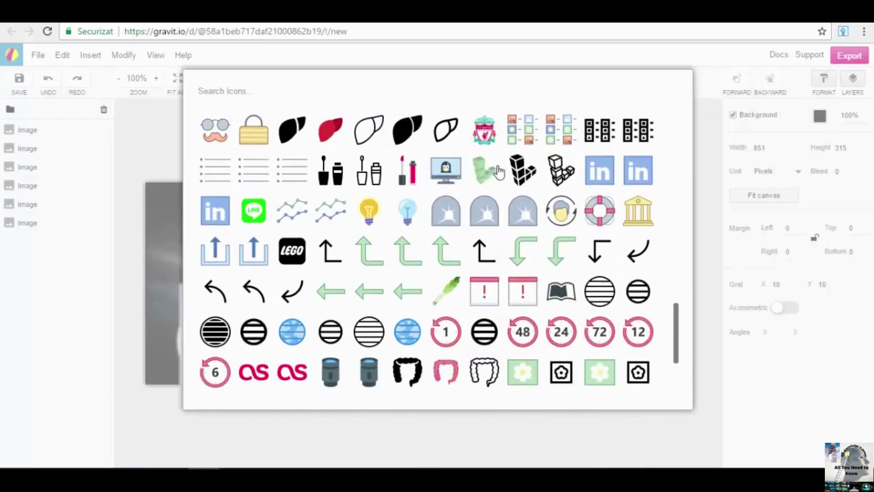
pyautogui.scroll(-8, 523, 185)
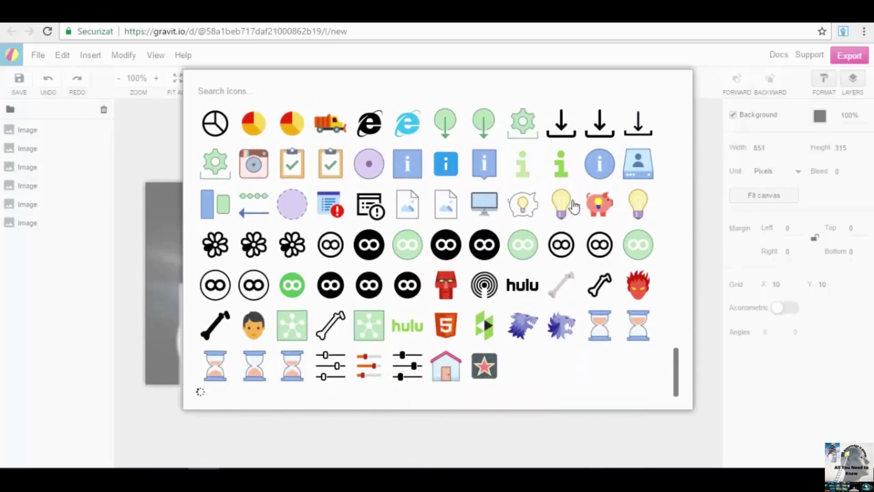
pyautogui.click(612, 209)
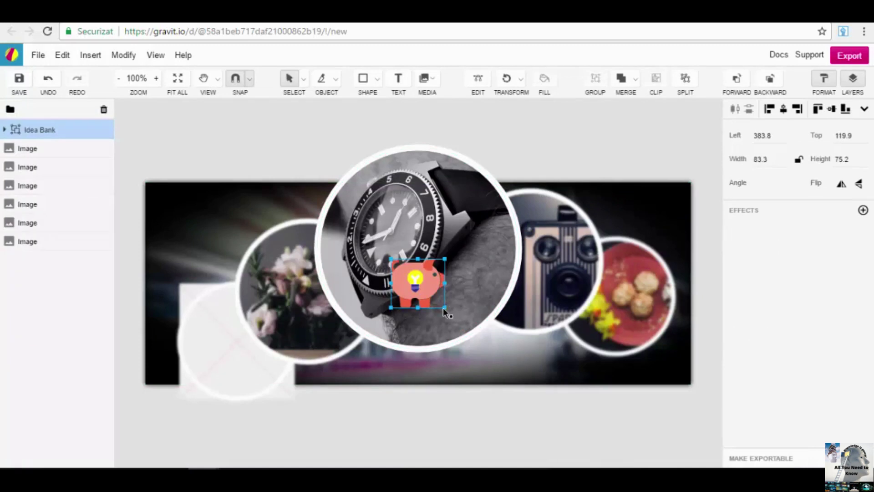
# Resize the piggy-bank icon to 239 by 213 pixels at left 15, top 20, and delete it.
pyautogui.moveTo(445, 310); pyautogui.dragTo(487, 348)
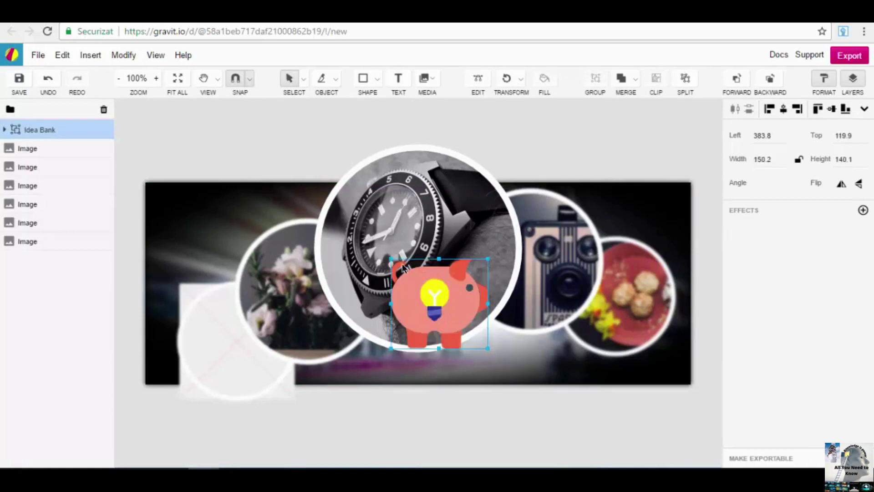
pyautogui.moveTo(391, 259); pyautogui.dragTo(343, 231)
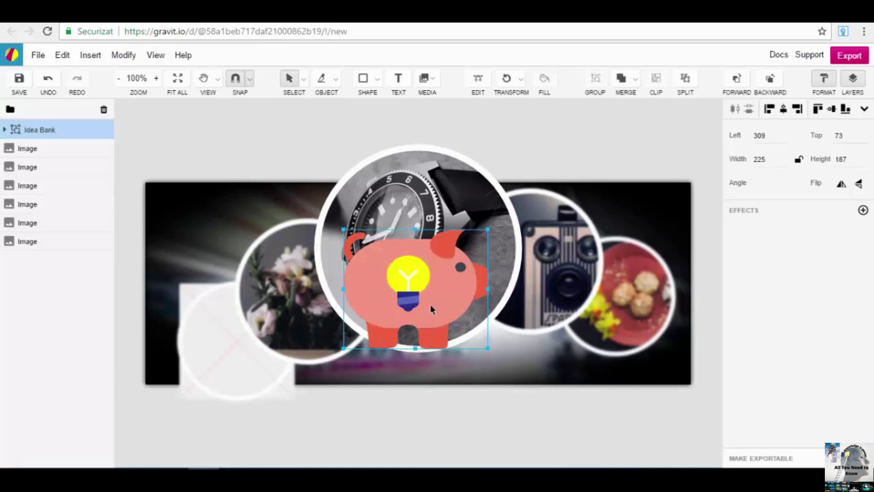
pyautogui.moveTo(443, 303); pyautogui.dragTo(252, 257)
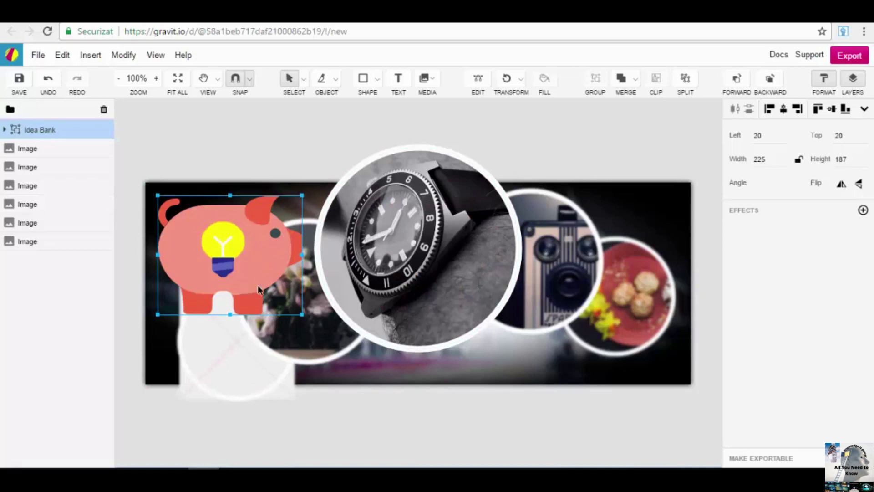
pyautogui.moveTo(302, 314); pyautogui.dragTo(312, 335)
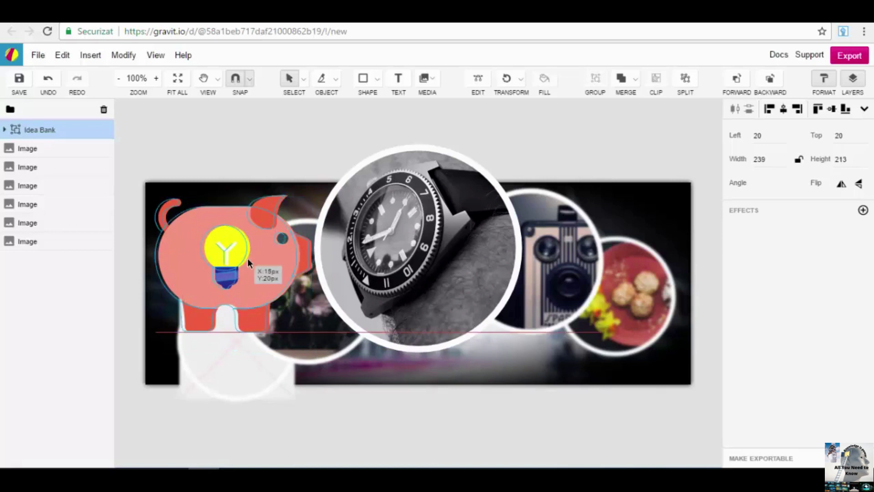
pyautogui.moveTo(258, 247); pyautogui.dragTo(255, 248)
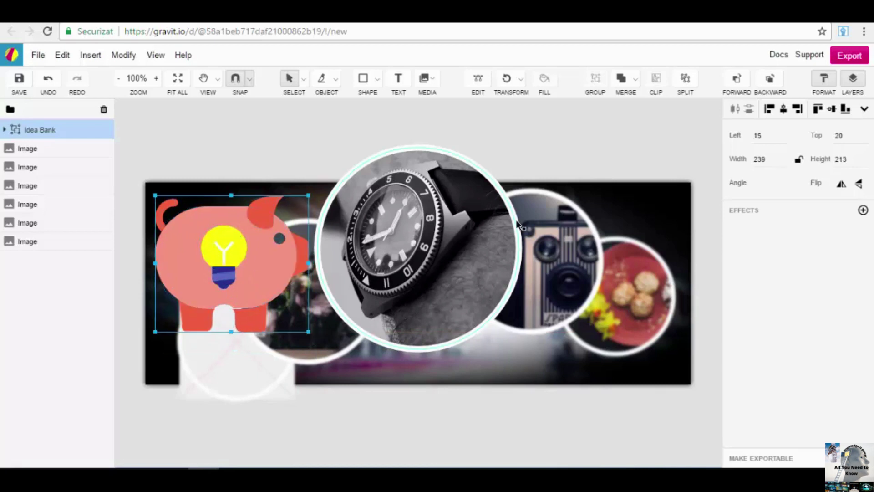
pyautogui.press('Delete')
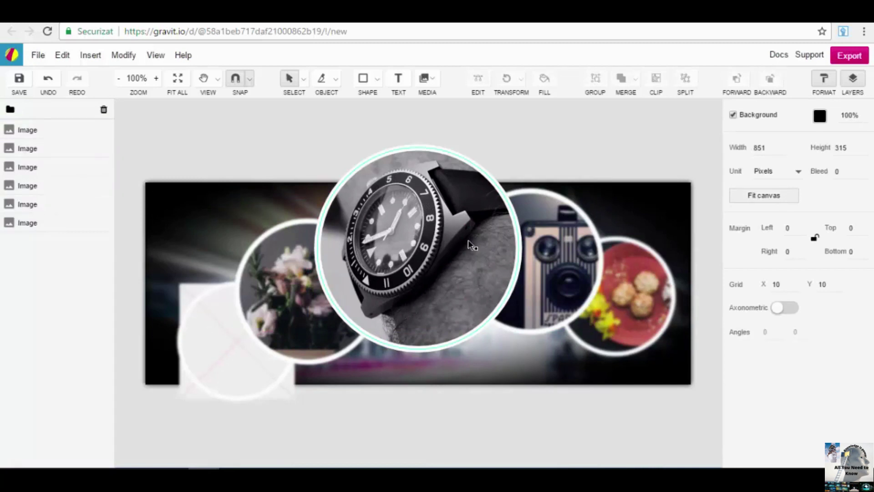
# Inspect the replacement-image browser for the watch image and close it without choosing a picture.
pyautogui.click(405, 219)
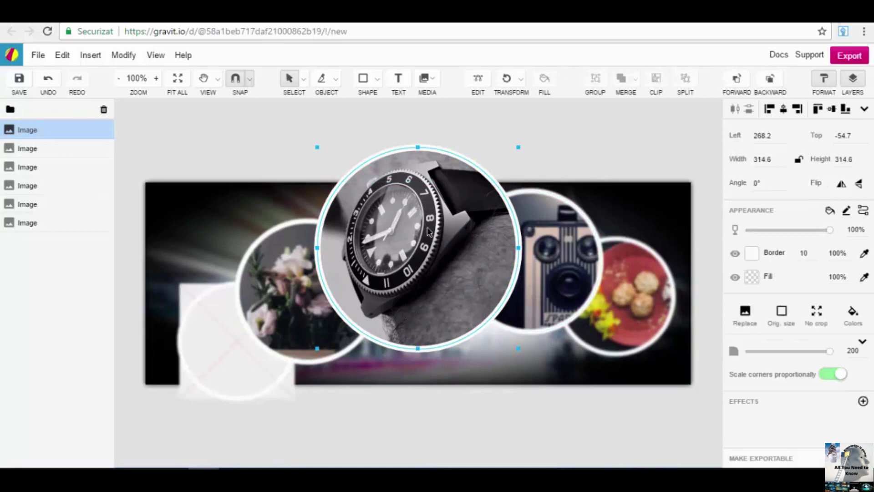
pyautogui.click(746, 314)
pyautogui.click(591, 90)
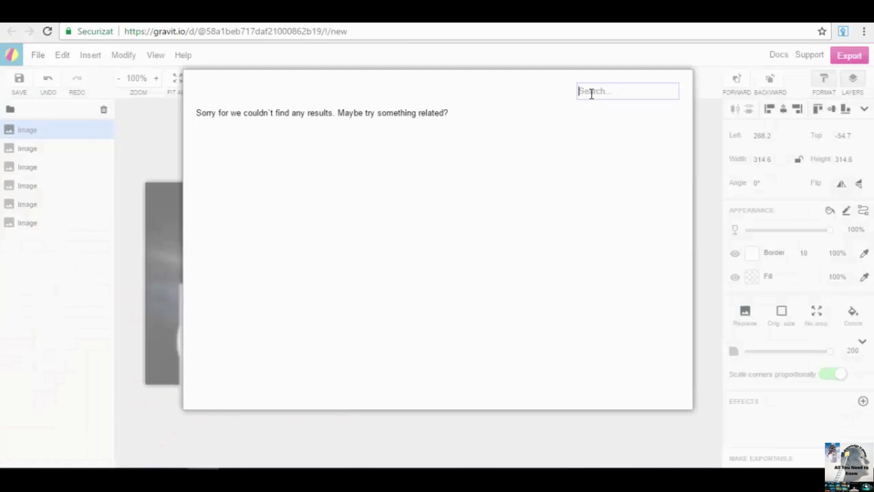
pyautogui.click(732, 255)
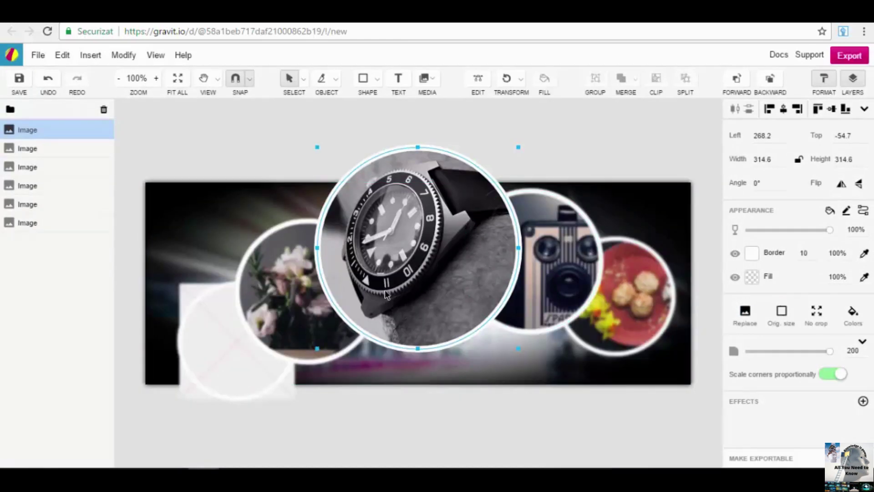
# Set the watch image's rotation angle to -2° and clear the selection.
pyautogui.scroll(-3, 423, 223)
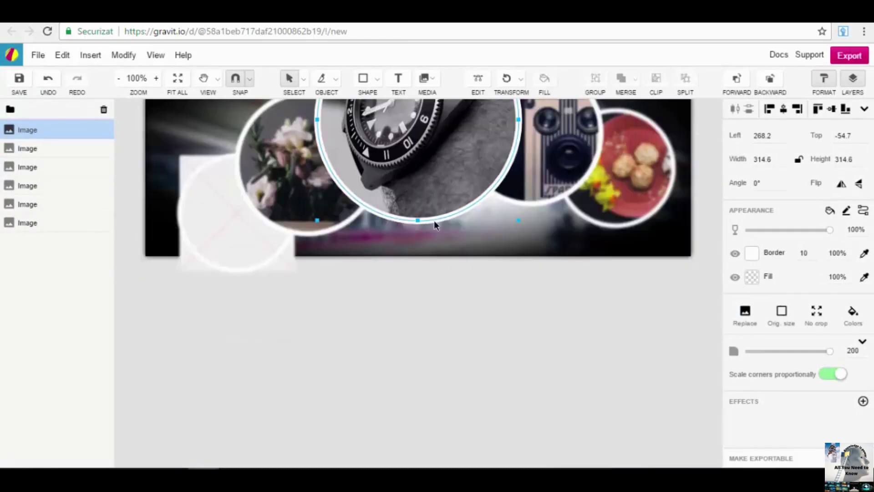
pyautogui.click(825, 80)
pyautogui.click(825, 80)
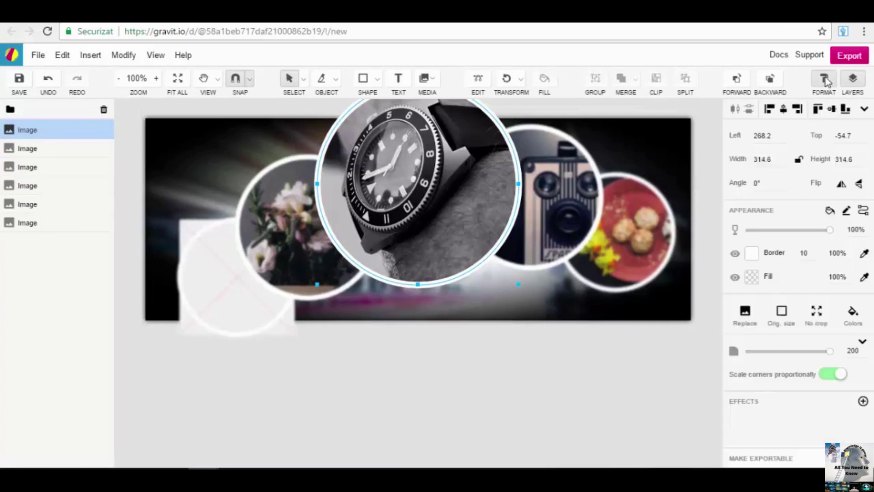
pyautogui.press('Down')
pyautogui.press('Down')
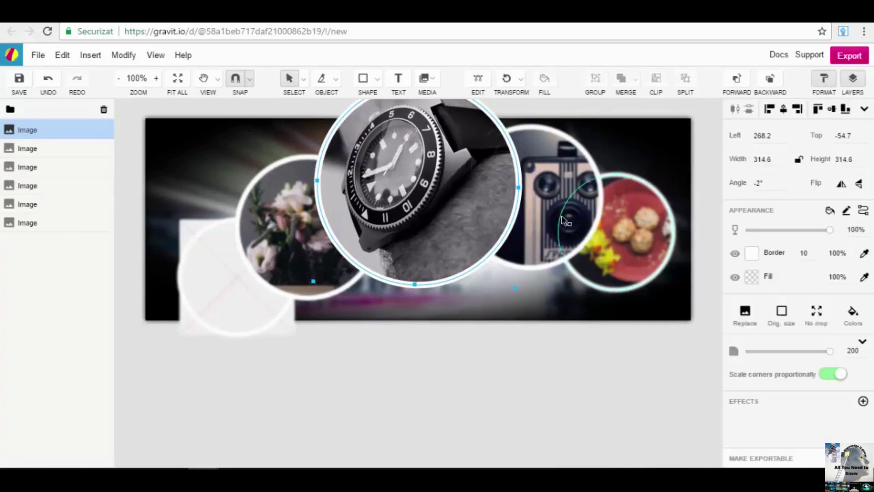
pyautogui.scroll(4, 486, 214)
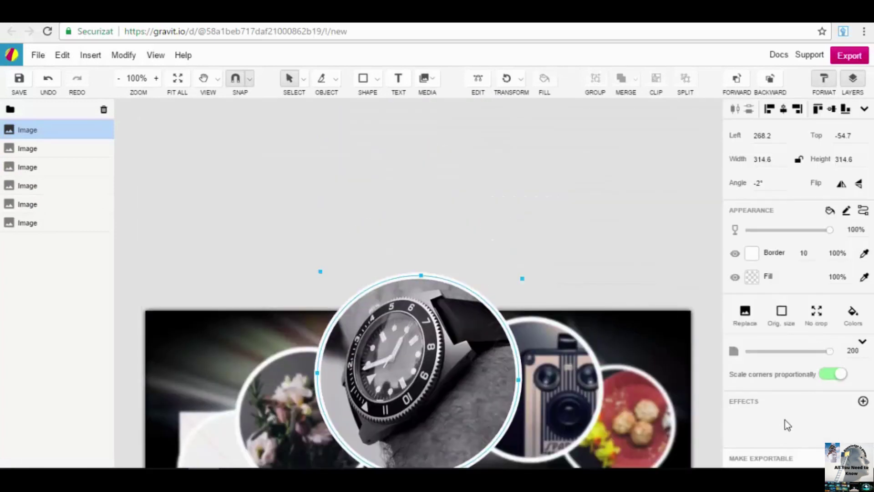
pyautogui.click(624, 236)
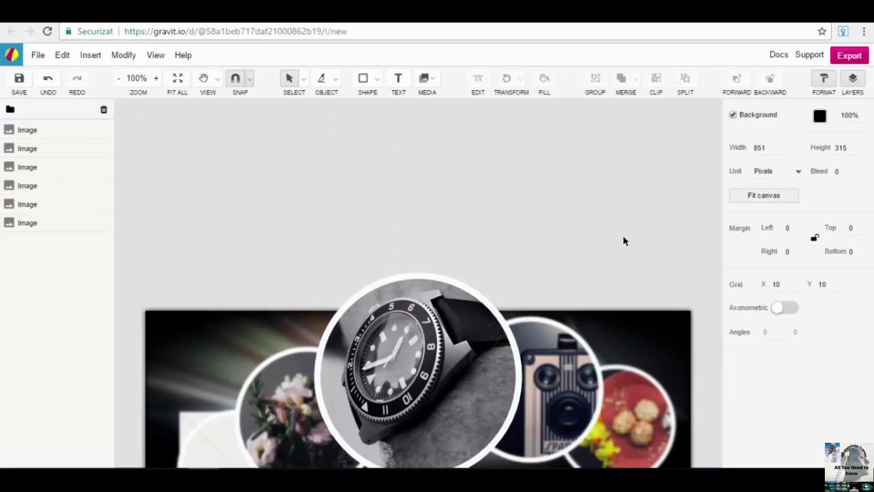
# Try a light grey fill on the watch image and undo it.
pyautogui.click(553, 323)
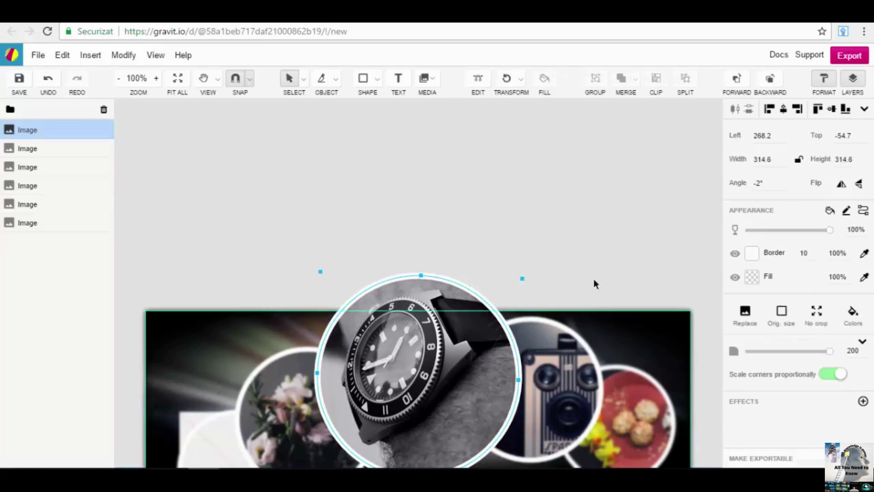
pyautogui.click(755, 281)
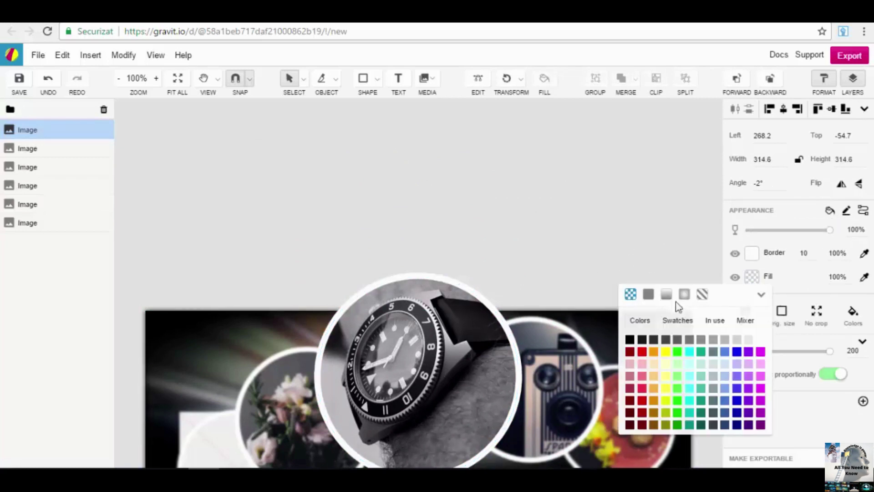
pyautogui.click(711, 339)
pyautogui.click(677, 224)
pyautogui.click(597, 227)
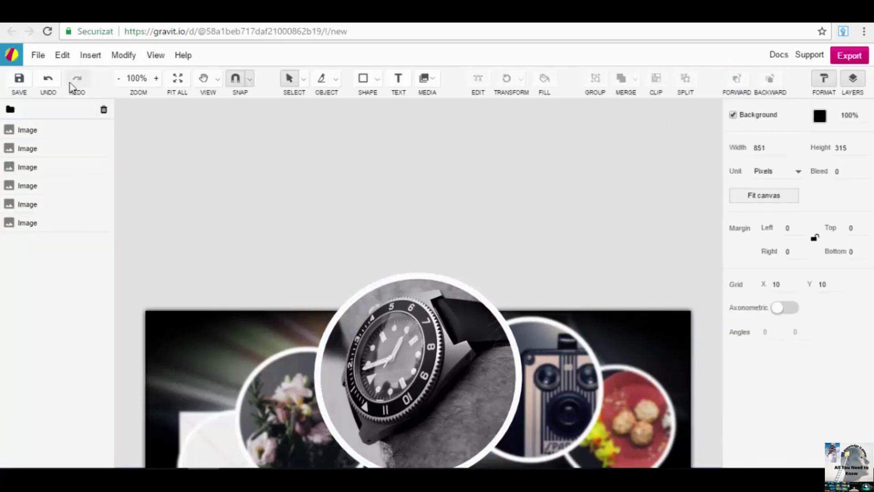
pyautogui.click(48, 78)
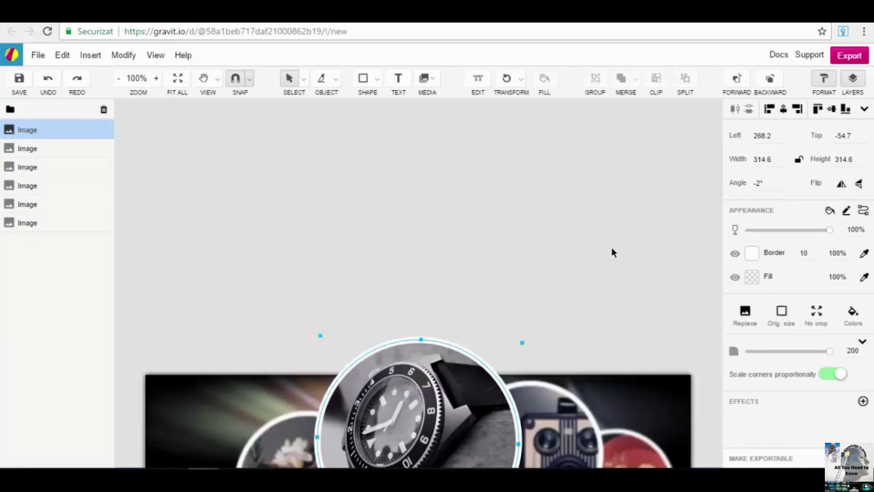
# Try out the watch image's overall opacity control and leave the opacity at 100%.
pyautogui.scroll(-7, 603, 250)
pyautogui.scroll(3, 470, 255)
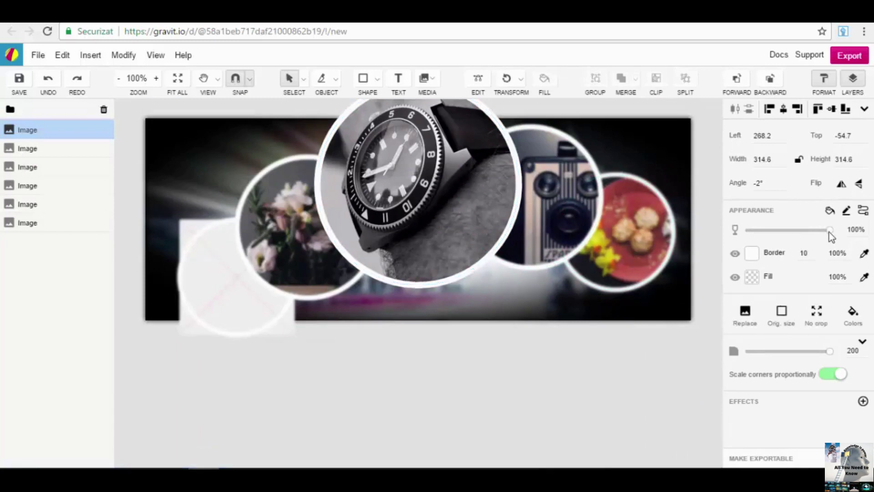
pyautogui.moveTo(829, 231)
pyautogui.mouseDown()
pyautogui.moveTo(747, 232)
pyautogui.moveTo(842, 242)
pyautogui.mouseUp()
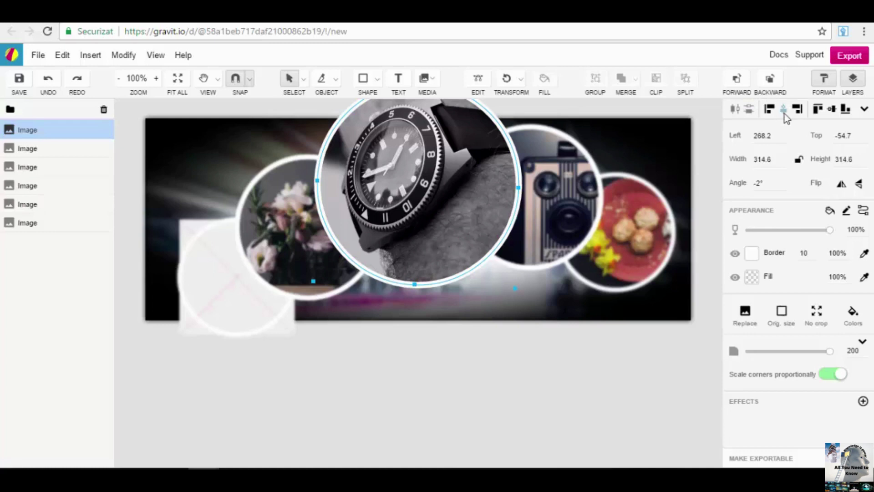
# Try aligning the watch image to the canvas's left and right edges, and leave it centred horizontally and aligned to the top edge.
pyautogui.click(770, 110)
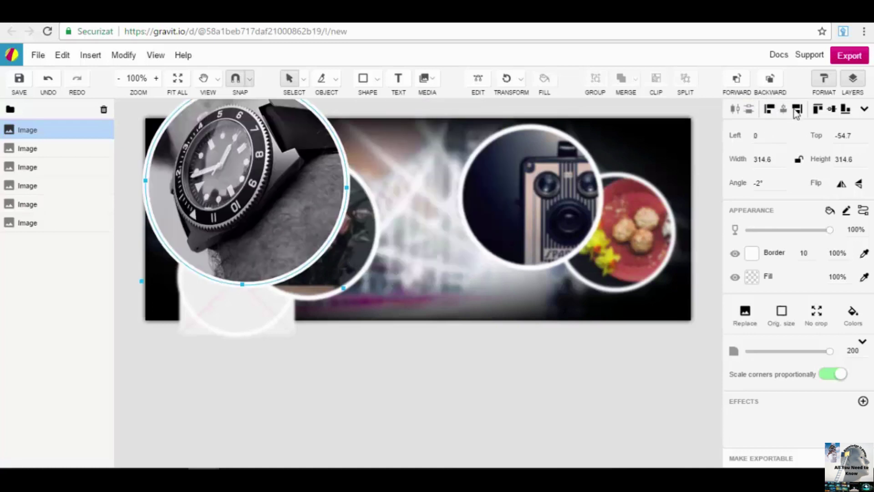
pyautogui.click(796, 111)
pyautogui.click(784, 110)
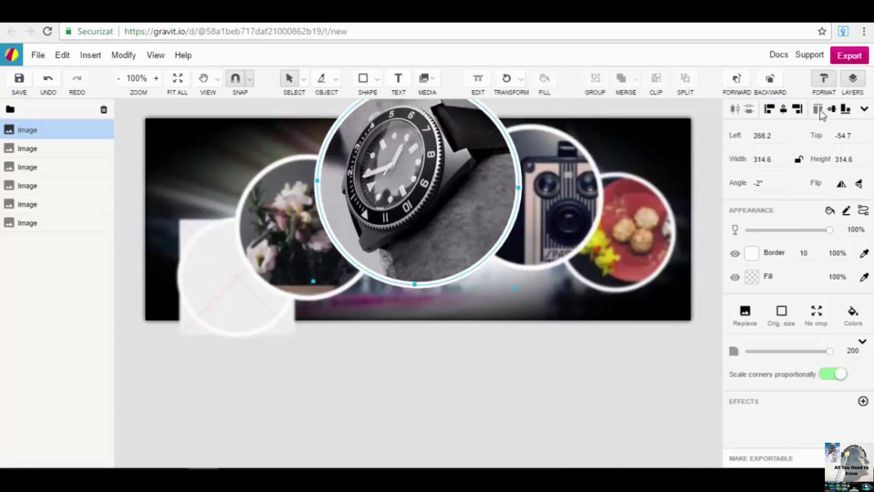
pyautogui.click(822, 110)
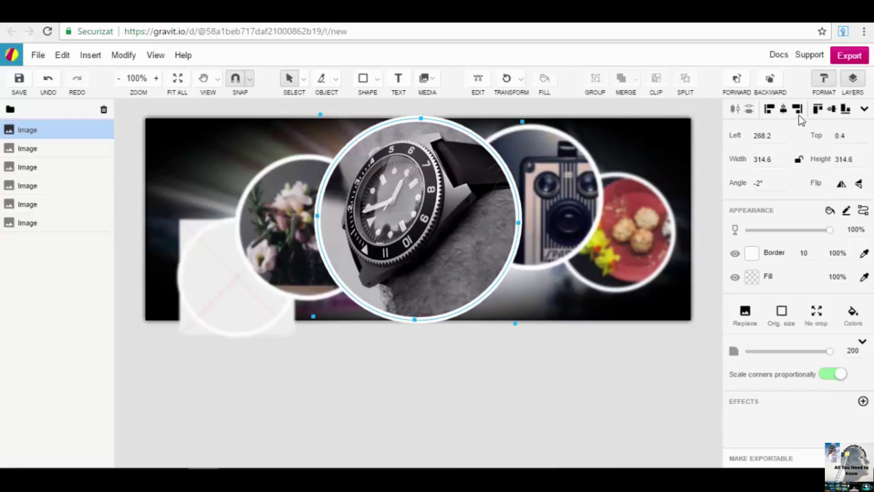
pyautogui.click(818, 110)
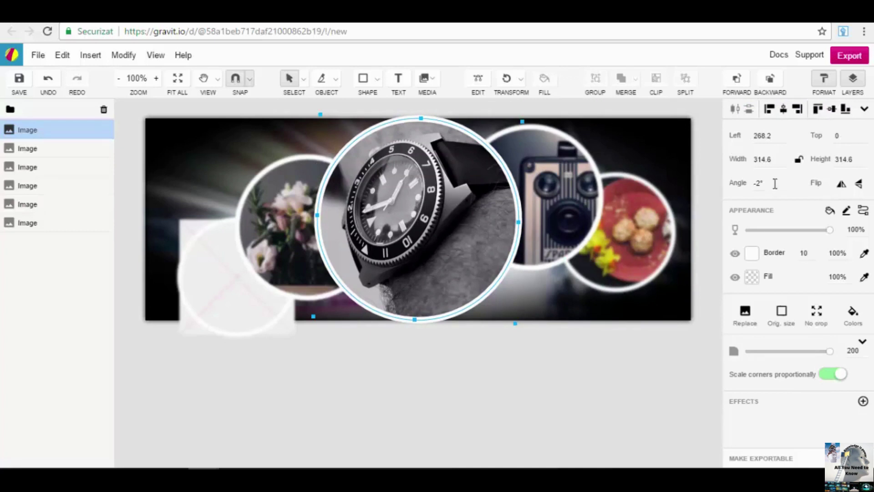
# Try flipping the watch image horizontally and vertically, reversing each flip.
pyautogui.click(841, 185)
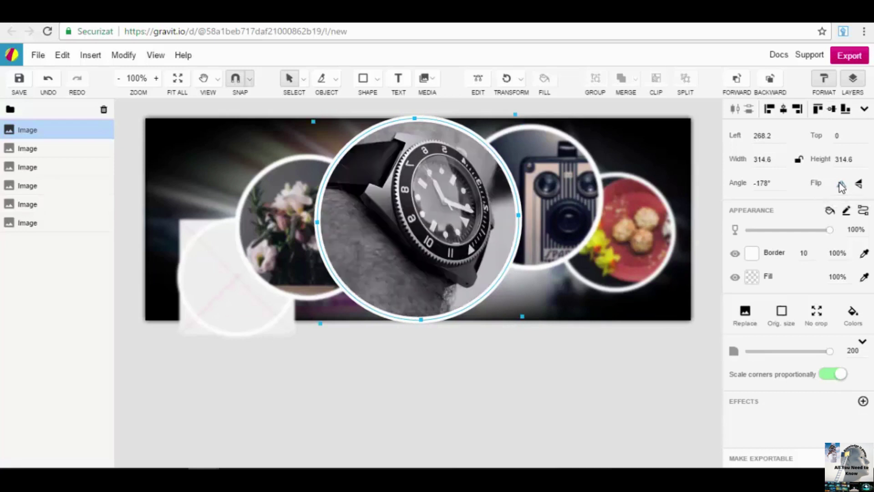
pyautogui.click(842, 185)
pyautogui.click(860, 186)
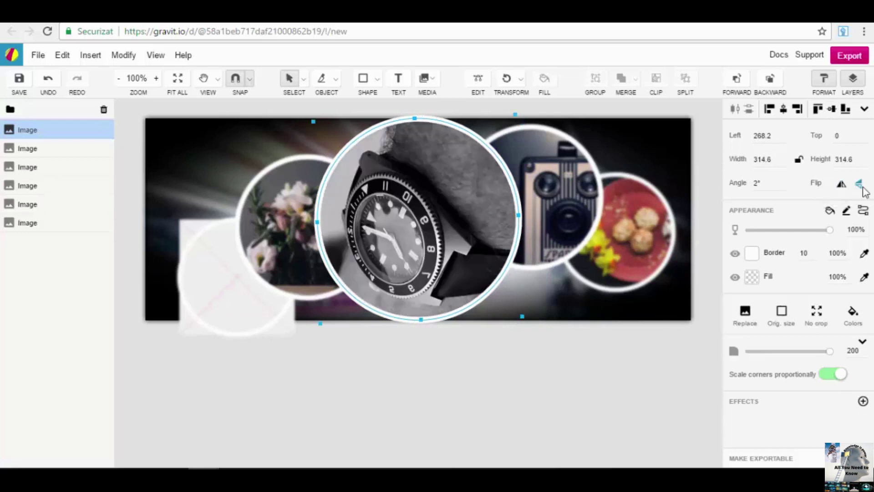
pyautogui.click(863, 190)
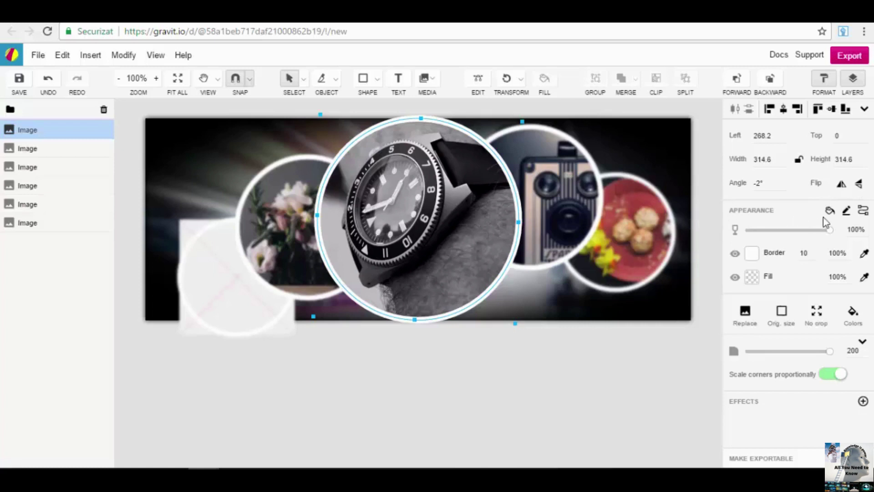
# Try the Overlay and Soft Light blending modes on the watch image and return it to Normal.
pyautogui.moveTo(833, 234)
pyautogui.mouseDown()
pyautogui.moveTo(782, 231)
pyautogui.moveTo(833, 232)
pyautogui.mouseUp()
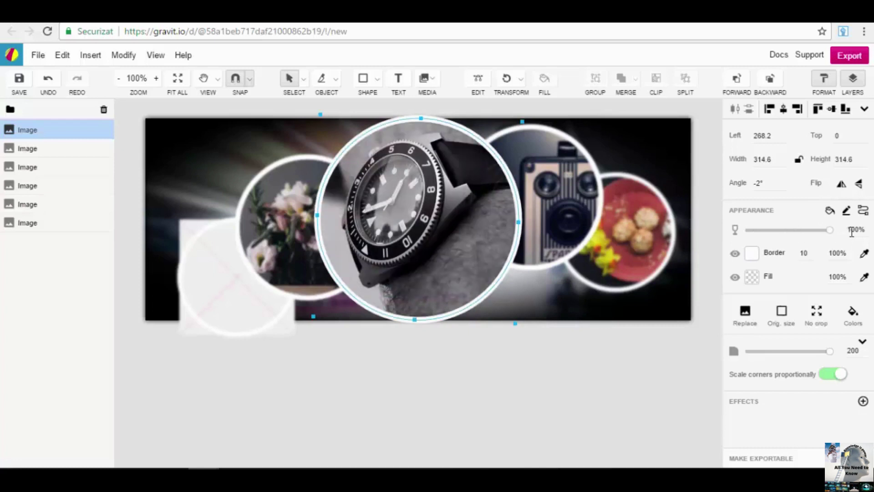
pyautogui.click(828, 213)
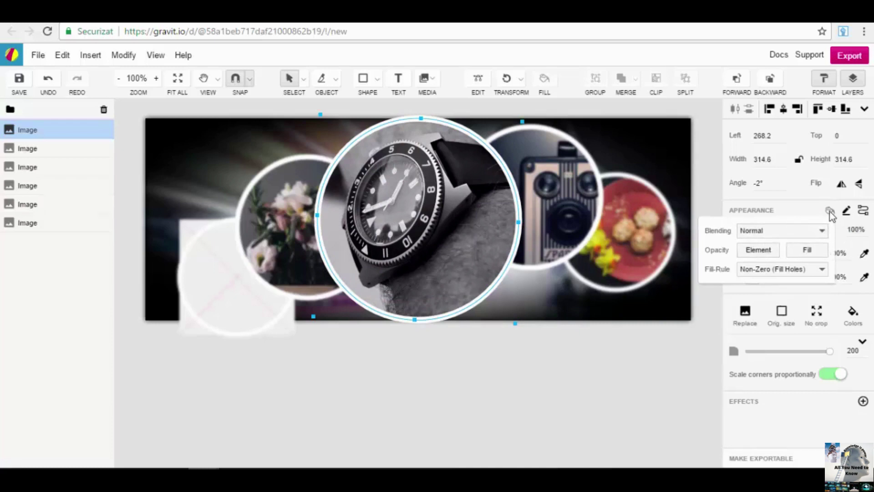
pyautogui.click(797, 230)
pyautogui.click(777, 294)
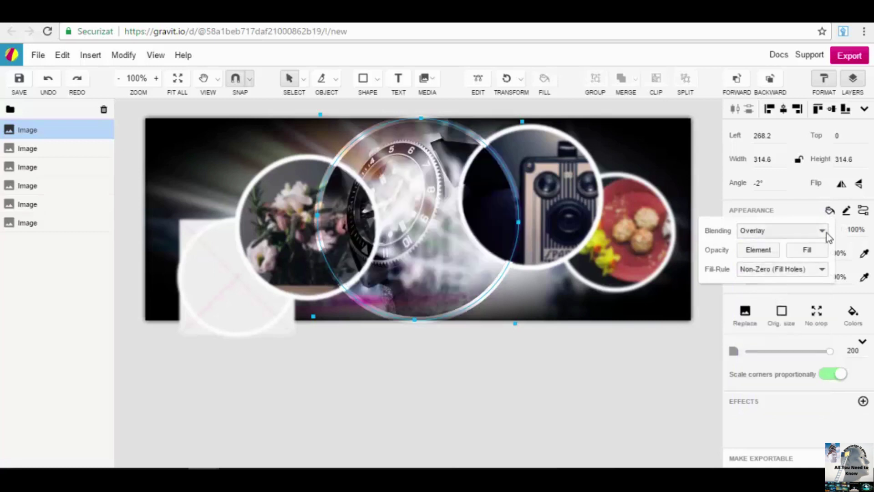
pyautogui.click(801, 231)
pyautogui.click(785, 351)
pyautogui.click(801, 231)
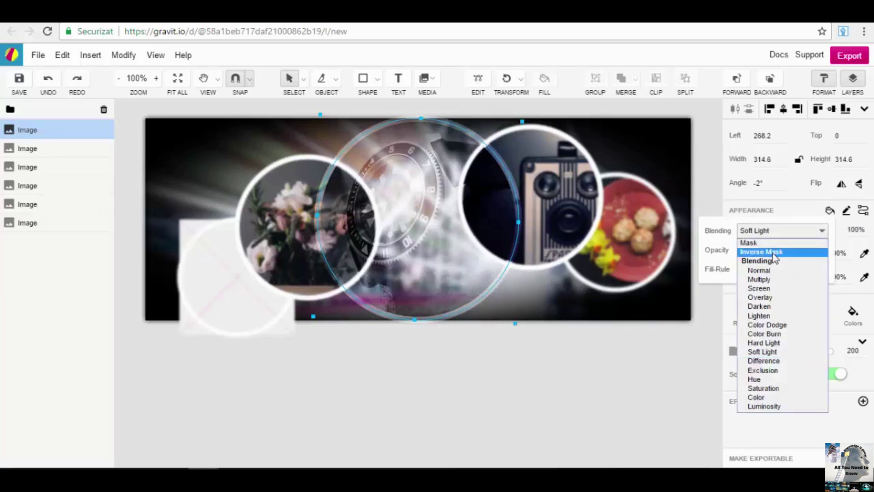
pyautogui.click(773, 272)
# Set the watch image's blending mode to Multiply.
pyautogui.click(782, 231)
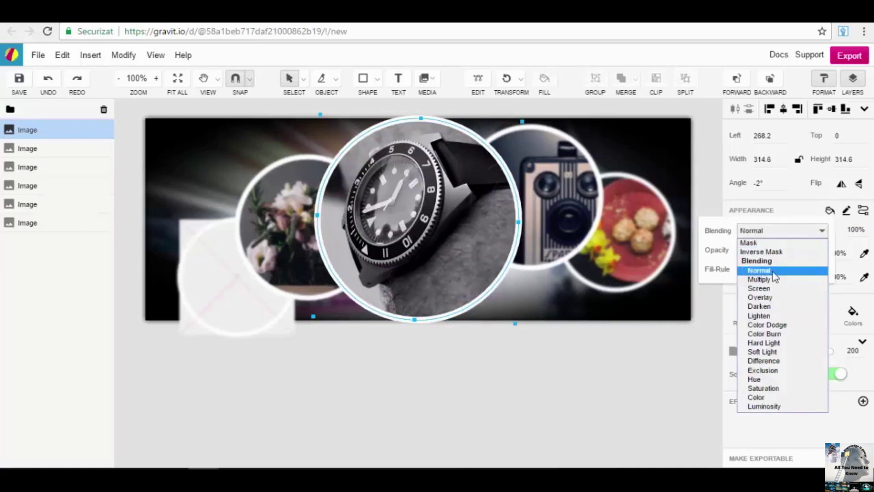
pyautogui.click(772, 279)
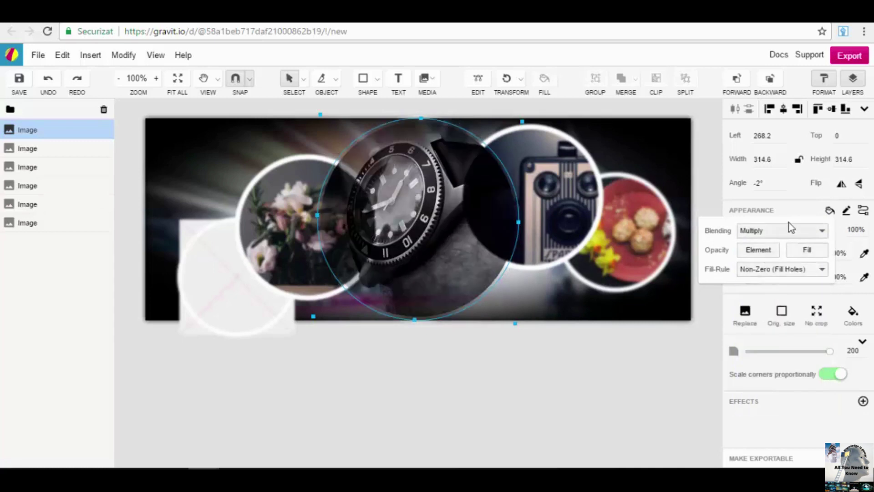
pyautogui.click(802, 221)
# Examine the watch border's dash, end, join and position settings, as well as its arrow settings.
pyautogui.click(846, 210)
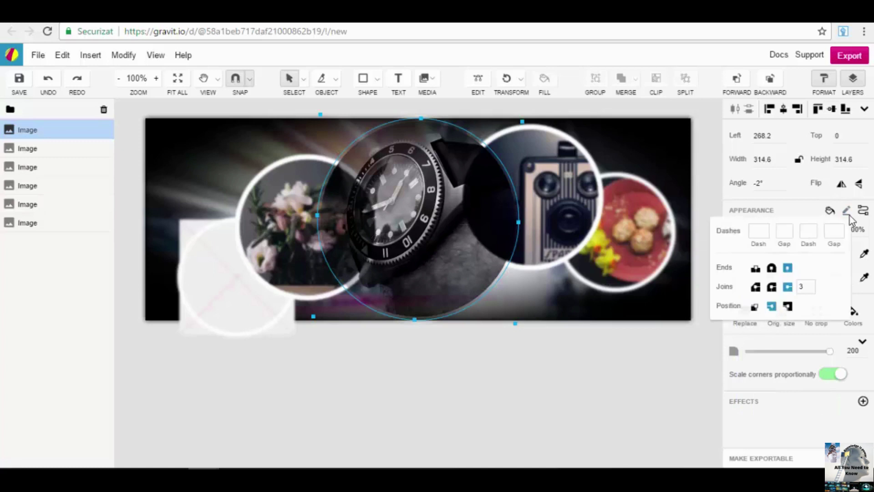
pyautogui.click(863, 210)
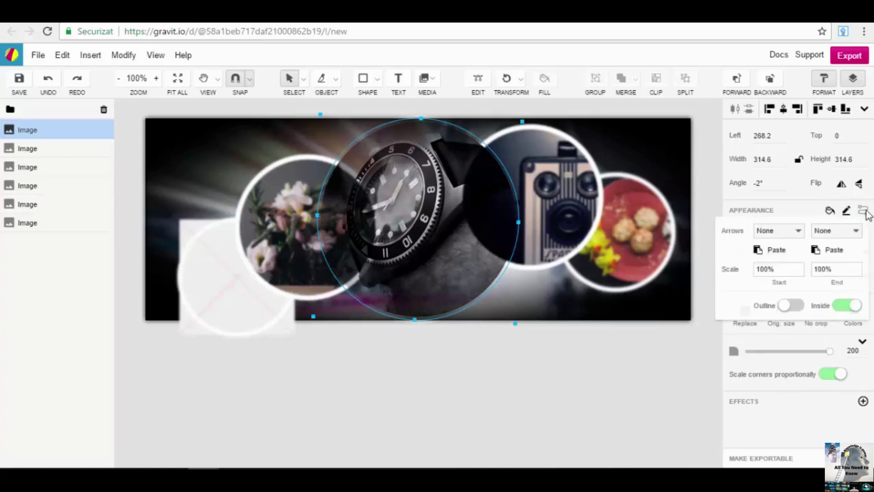
pyautogui.click(797, 212)
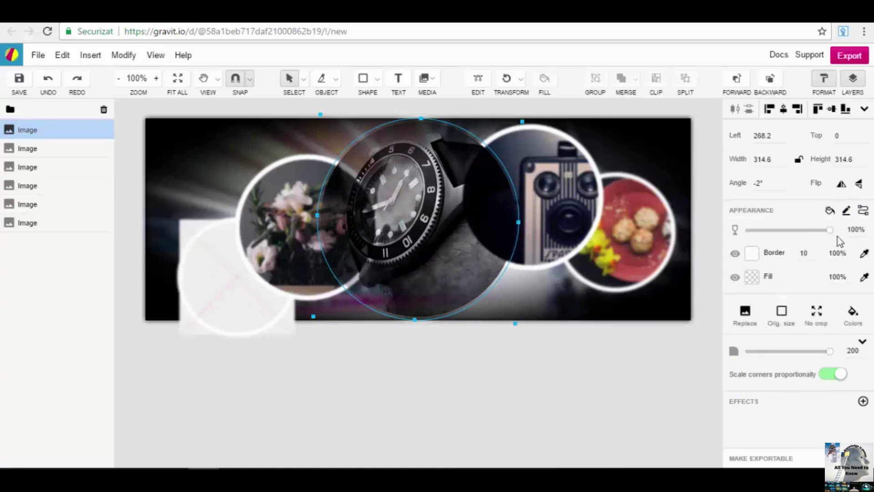
# Give the watch image's border a linear gradient from dark red #8C3333 to black, trying a radial gradient first.
pyautogui.click(755, 253)
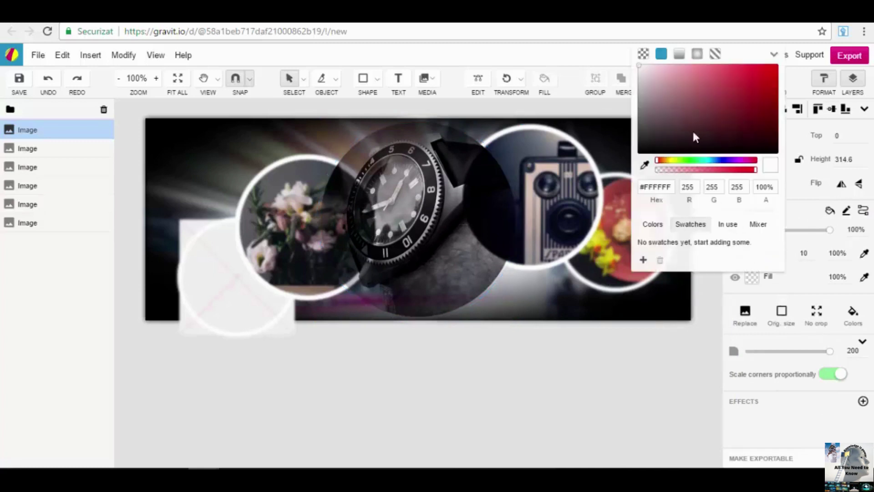
pyautogui.click(728, 114)
pyautogui.moveTo(740, 117)
pyautogui.mouseDown()
pyautogui.moveTo(751, 102)
pyautogui.moveTo(710, 105)
pyautogui.moveTo(743, 79)
pyautogui.moveTo(727, 105)
pyautogui.mouseUp()
pyautogui.click(696, 53)
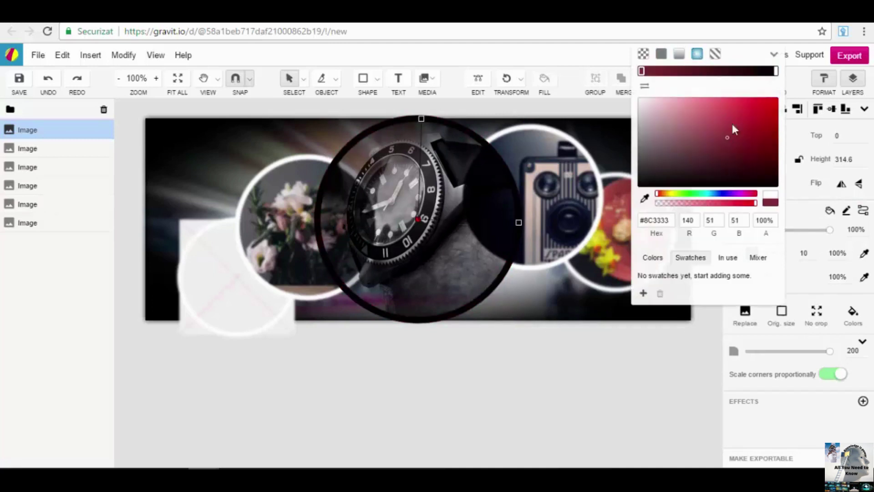
pyautogui.click(678, 54)
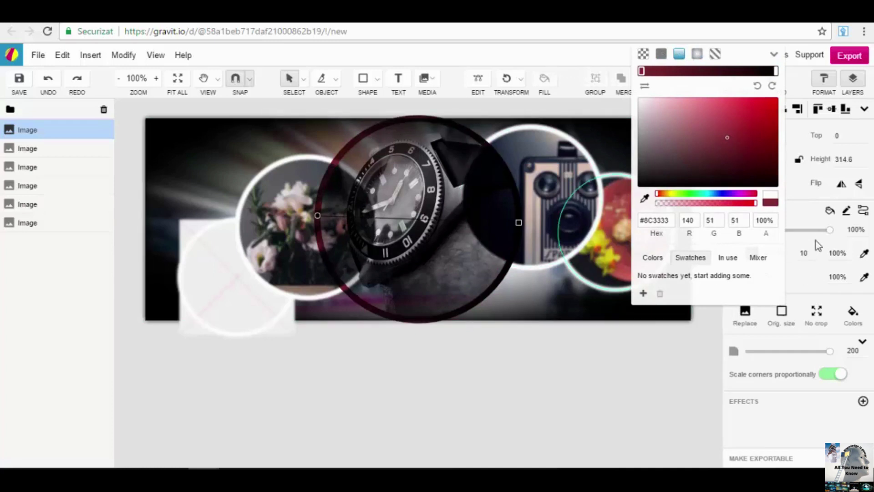
pyautogui.click(805, 282)
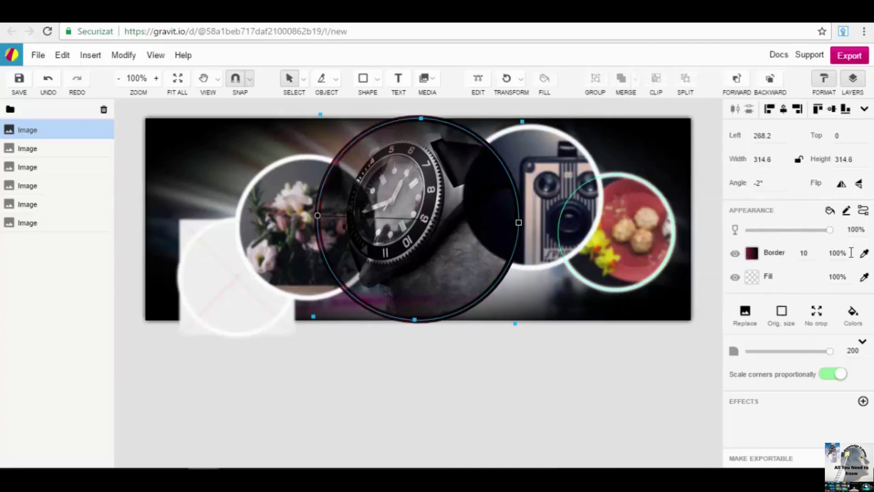
# Inspect the watch image's fill types and swatches without choosing a fill.
pyautogui.click(752, 277)
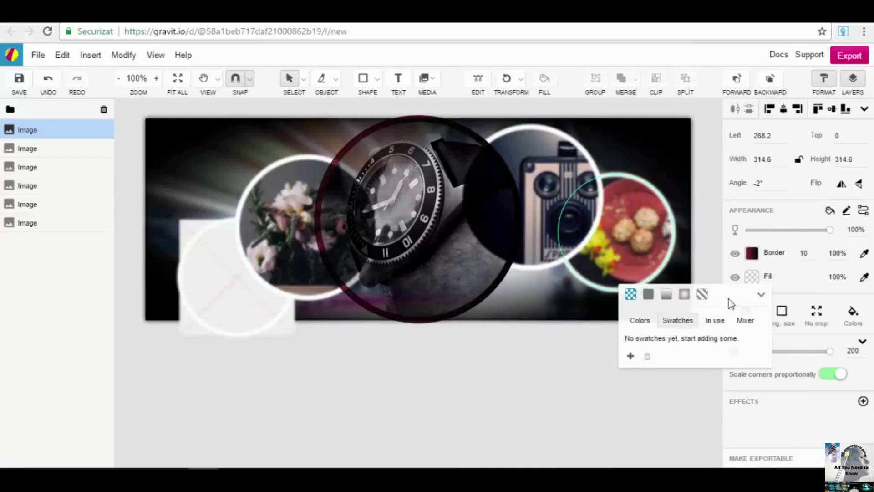
pyautogui.click(801, 285)
pyautogui.scroll(-1, 439, 266)
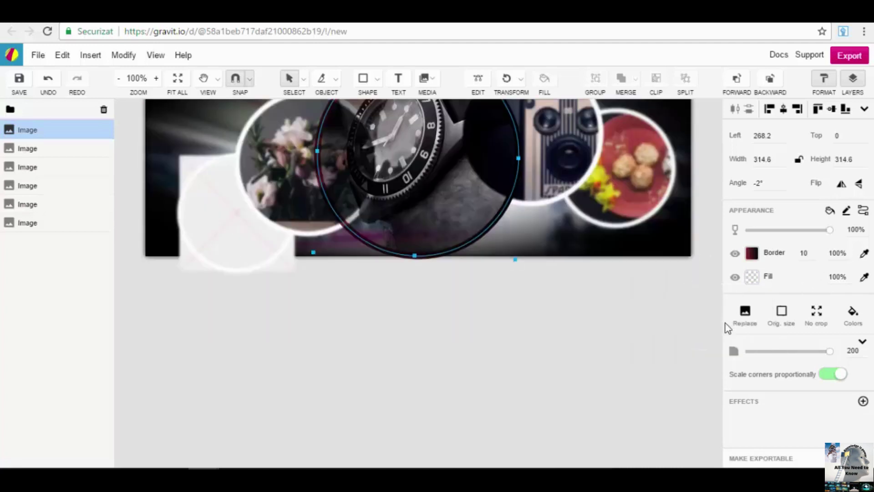
# Search the replacement-image browser for "city", clear the search and close the browser.
pyautogui.click(745, 314)
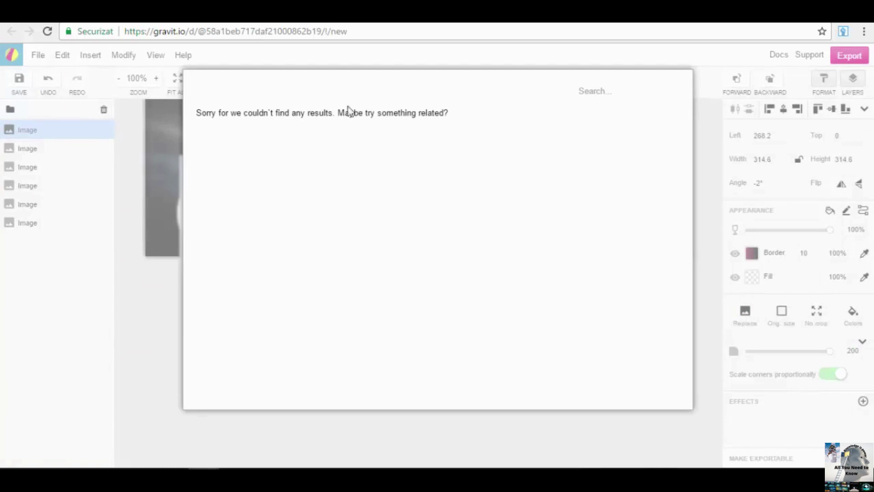
pyautogui.click(606, 92)
pyautogui.write('city')
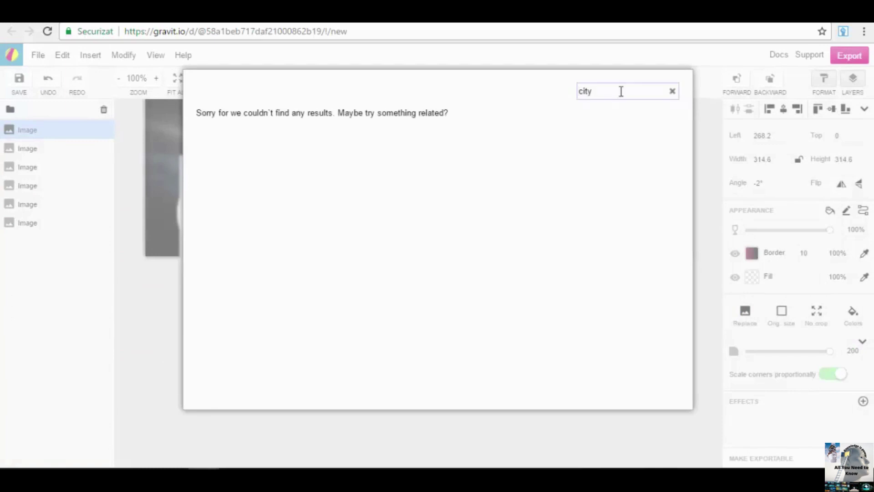
pyautogui.click(673, 91)
pyautogui.click(711, 256)
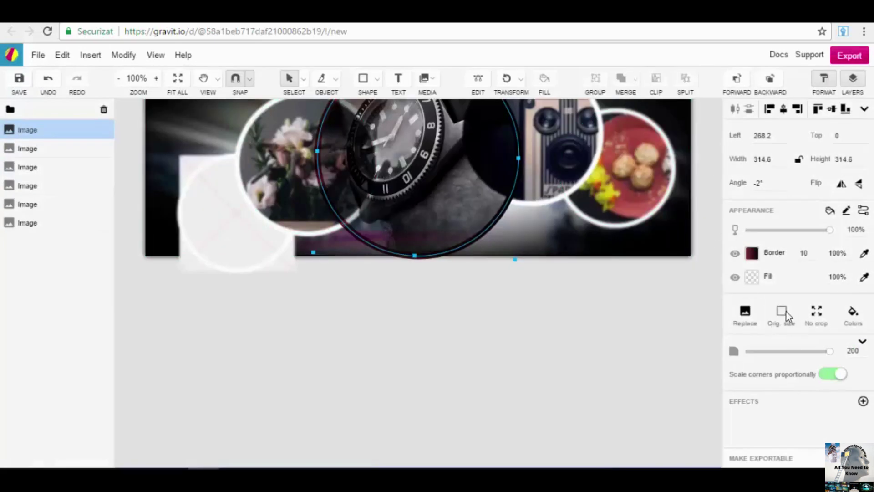
# Show the colour palette taken from the watch image and check the replacement-image browser again without choosing a picture.
pyautogui.click(850, 317)
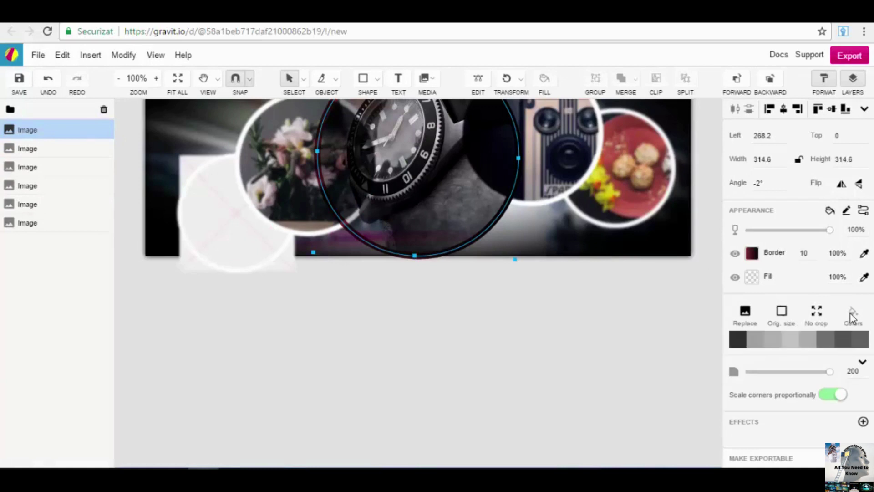
pyautogui.click(745, 314)
pyautogui.click(660, 67)
pyautogui.click(740, 309)
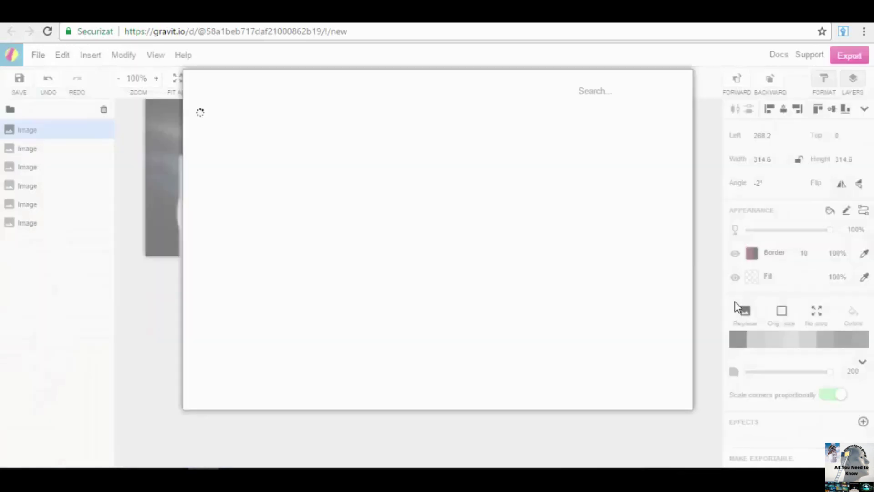
pyautogui.click(731, 245)
pyautogui.scroll(-3, 667, 262)
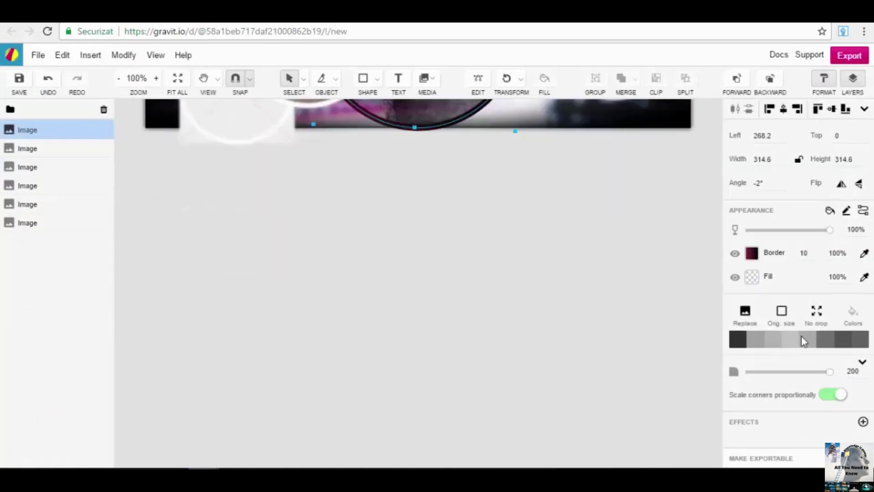
# Try the watch image at its original size with a corner radius of 360, and undo both changes.
pyautogui.click(791, 313)
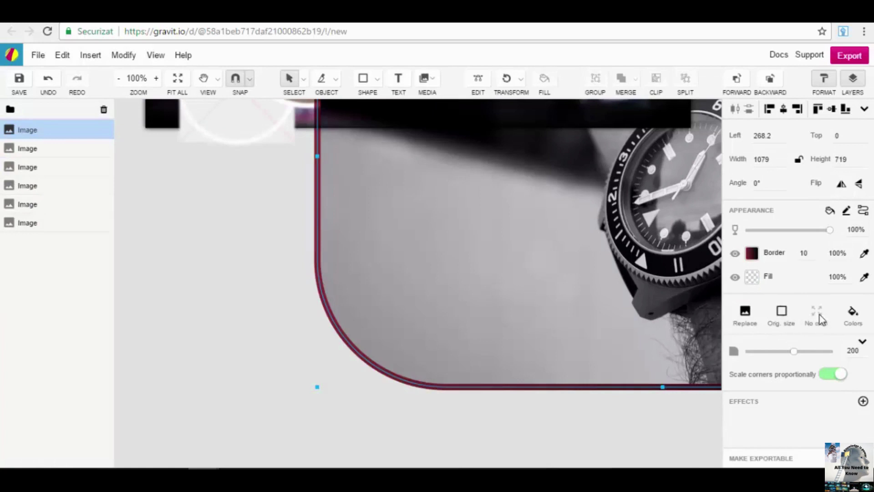
pyautogui.click(751, 315)
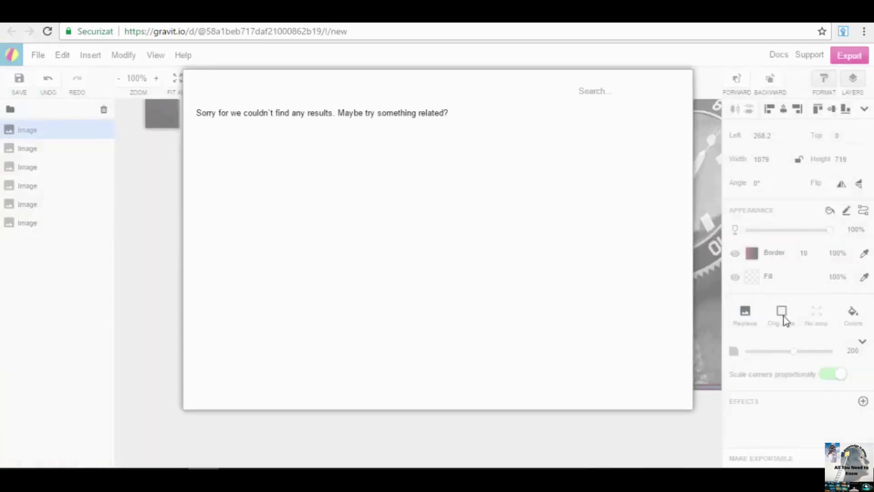
pyautogui.click(756, 160)
pyautogui.click(853, 321)
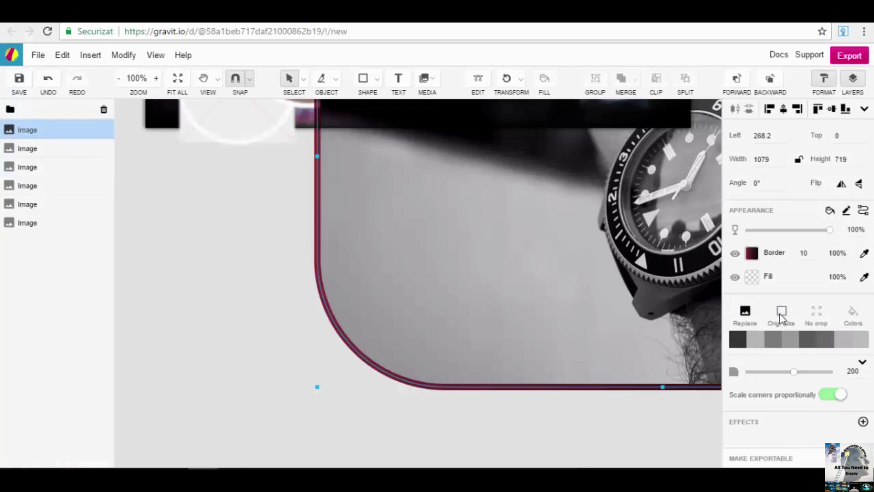
pyautogui.moveTo(796, 373); pyautogui.dragTo(833, 378)
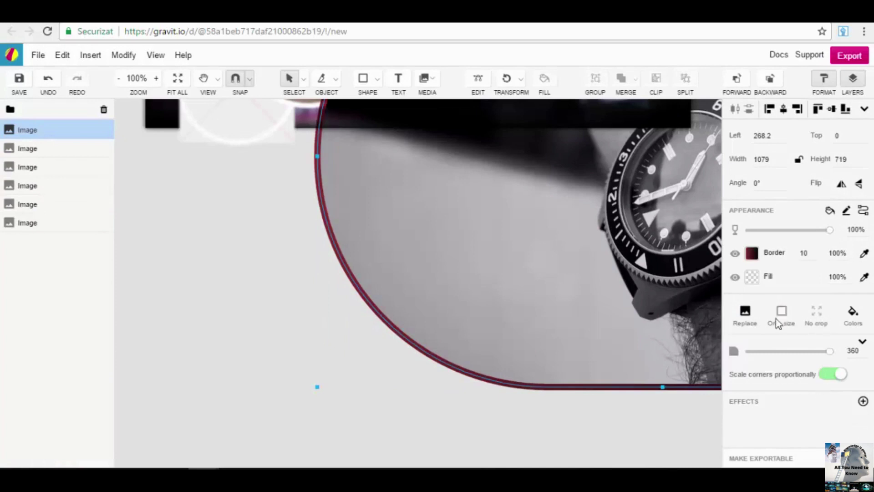
pyautogui.scroll(3, 474, 259)
pyautogui.click(48, 78)
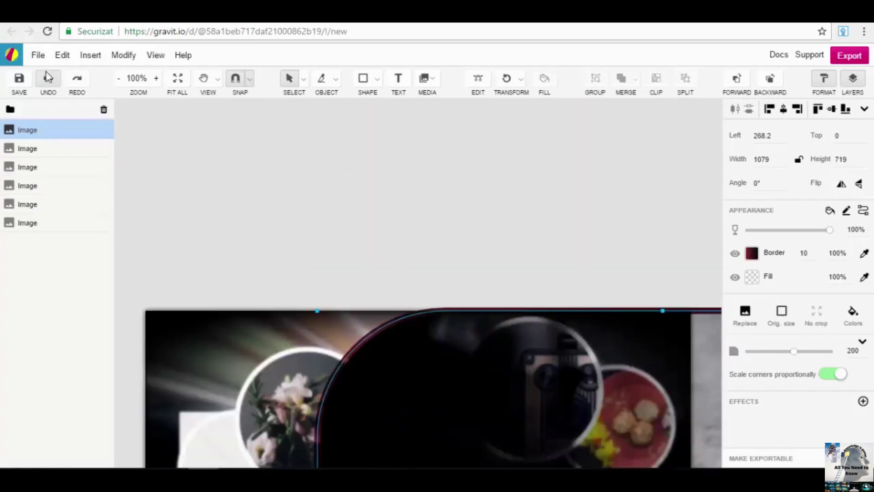
pyautogui.click(48, 78)
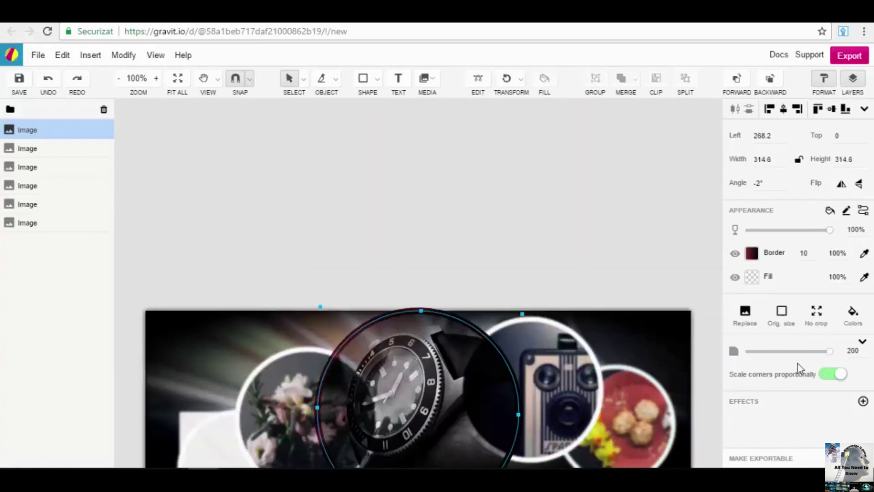
# Turn off proportional corner scaling for the watch image.
pyautogui.click(832, 377)
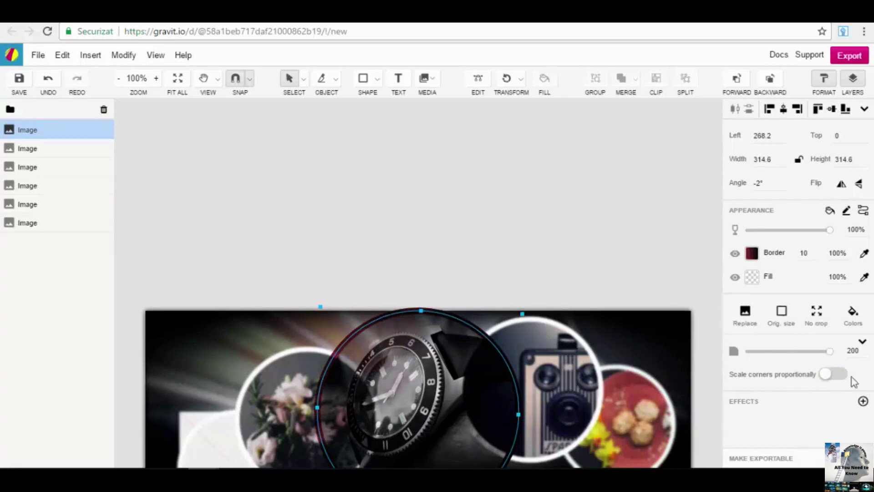
# Turn proportional corner scaling back on for the watch image and resize it freely to about 293.5 by 288.
pyautogui.click(834, 375)
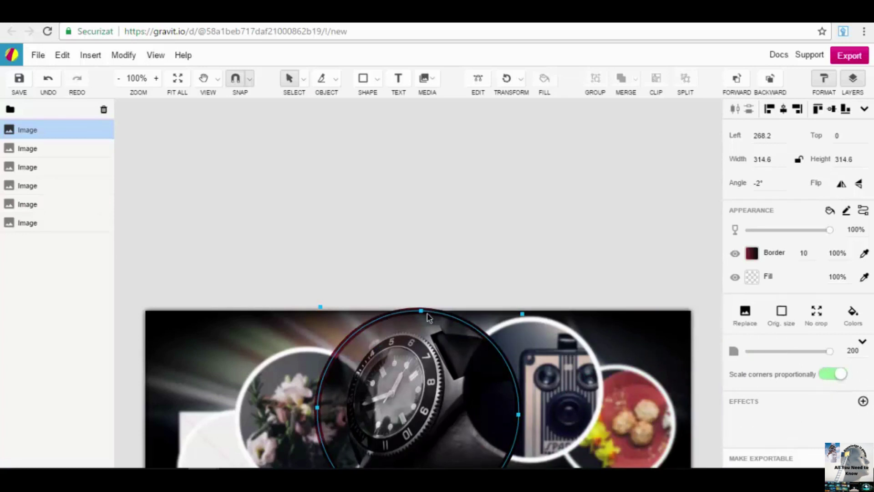
pyautogui.moveTo(421, 311); pyautogui.dragTo(420, 330)
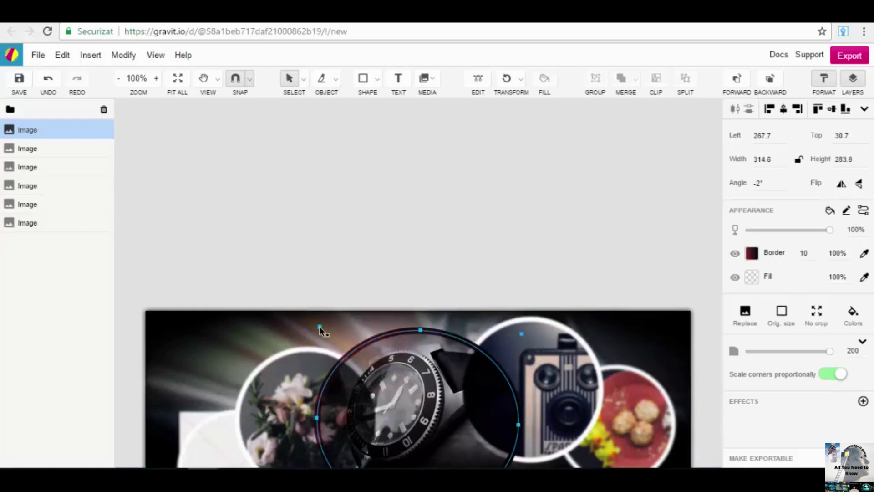
pyautogui.moveTo(319, 326)
pyautogui.mouseDown()
pyautogui.moveTo(258, 288)
pyautogui.moveTo(256, 256)
pyautogui.moveTo(334, 323)
pyautogui.mouseUp()
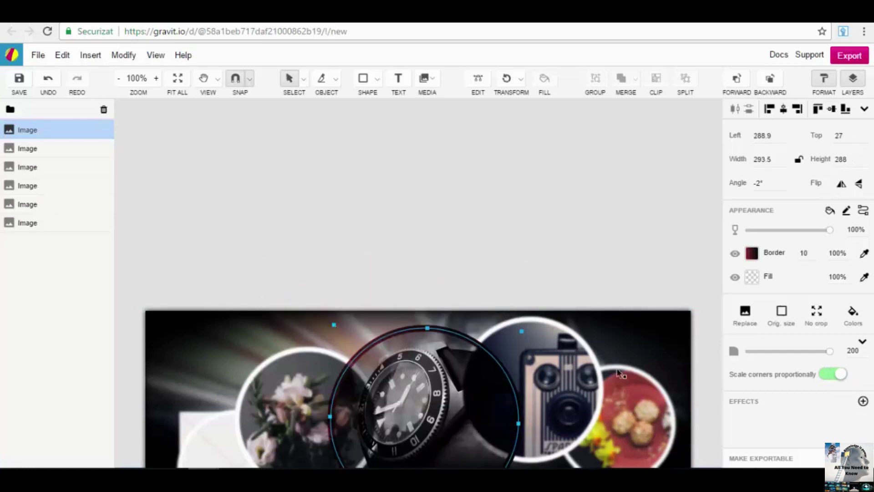
# Add a Fast Blur effect with a radius of 3.1 to the watch image.
pyautogui.scroll(-3, 708, 337)
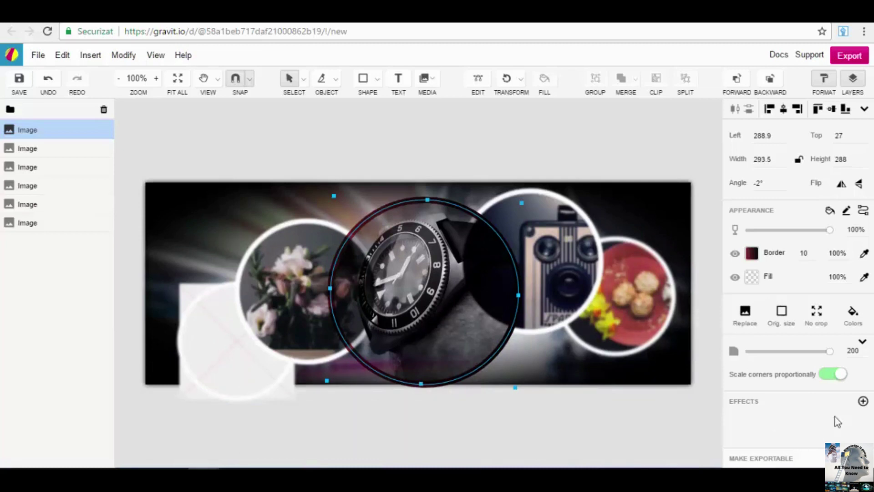
pyautogui.click(863, 401)
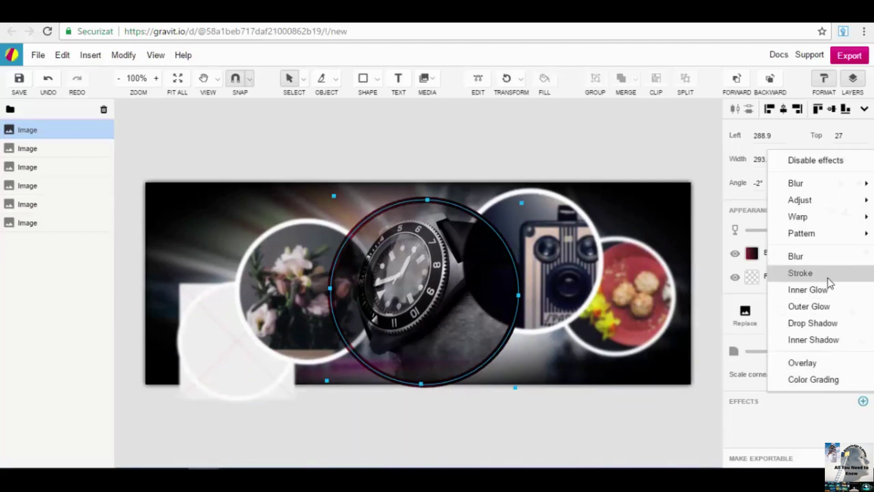
pyautogui.moveTo(814, 181)
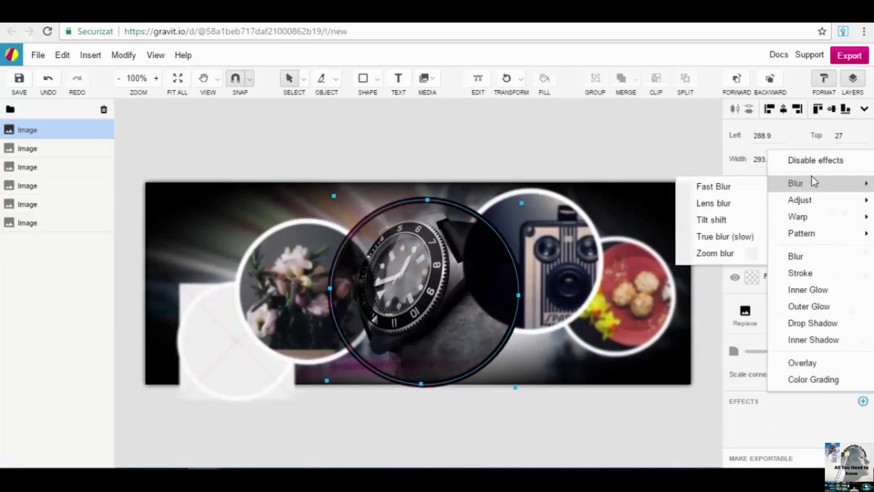
pyautogui.click(714, 186)
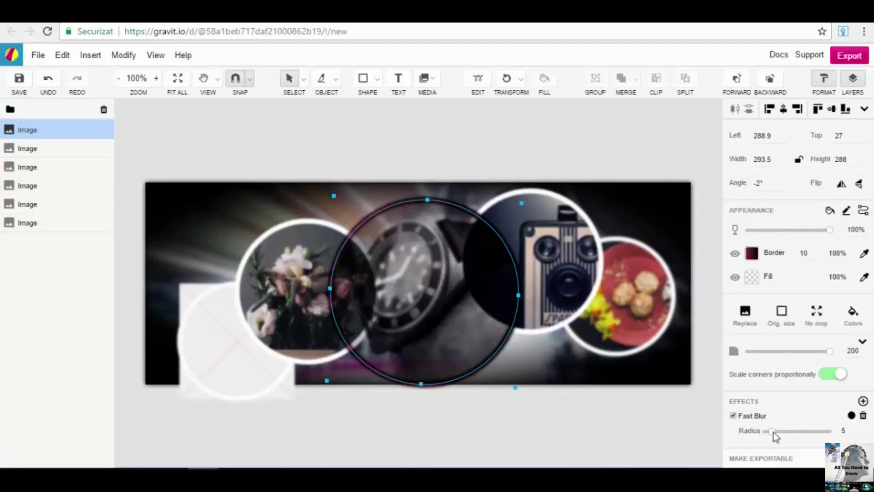
pyautogui.moveTo(772, 433); pyautogui.dragTo(769, 433)
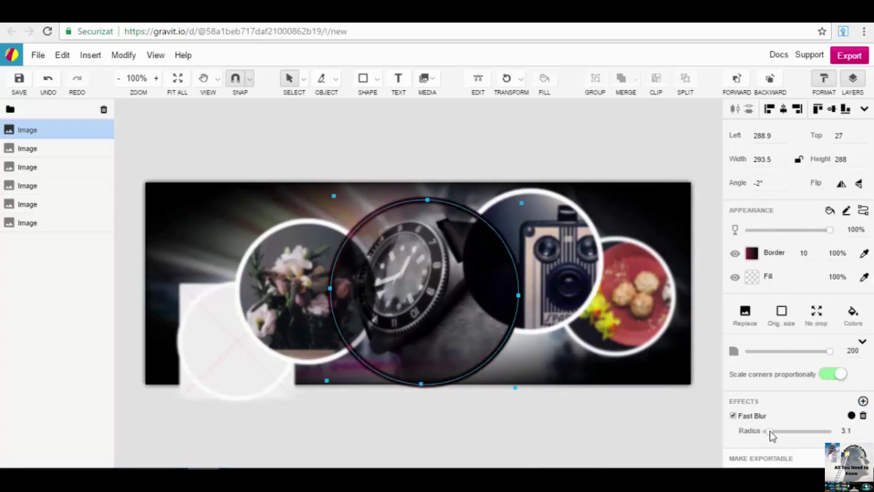
# Add an Outer Glow effect with radius 0 and a Drop Shadow effect to the watch image.
pyautogui.click(863, 400)
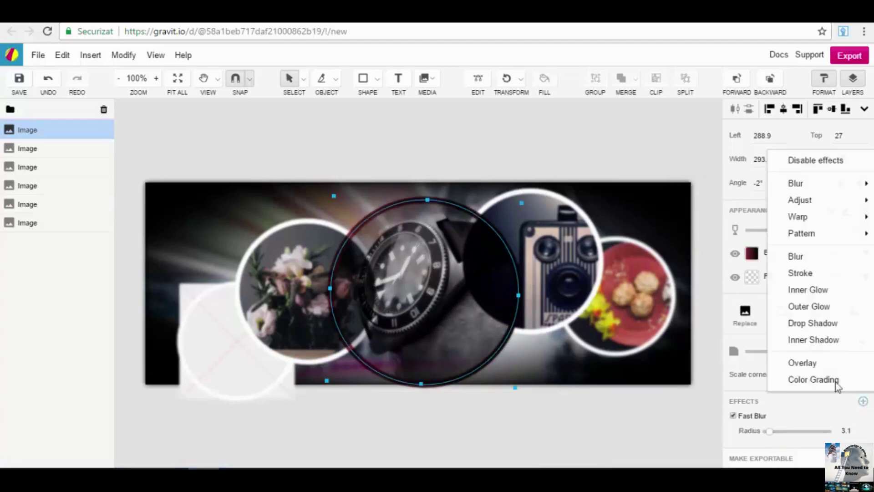
pyautogui.click(812, 307)
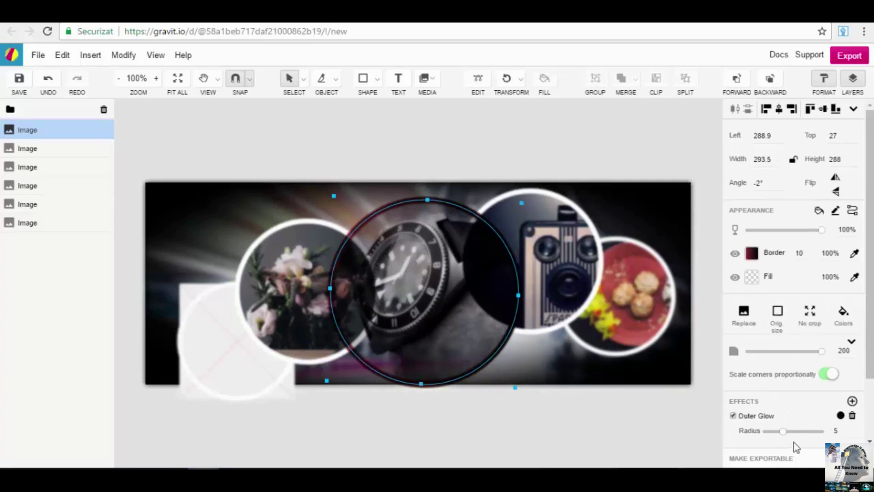
pyautogui.moveTo(782, 432); pyautogui.dragTo(717, 432)
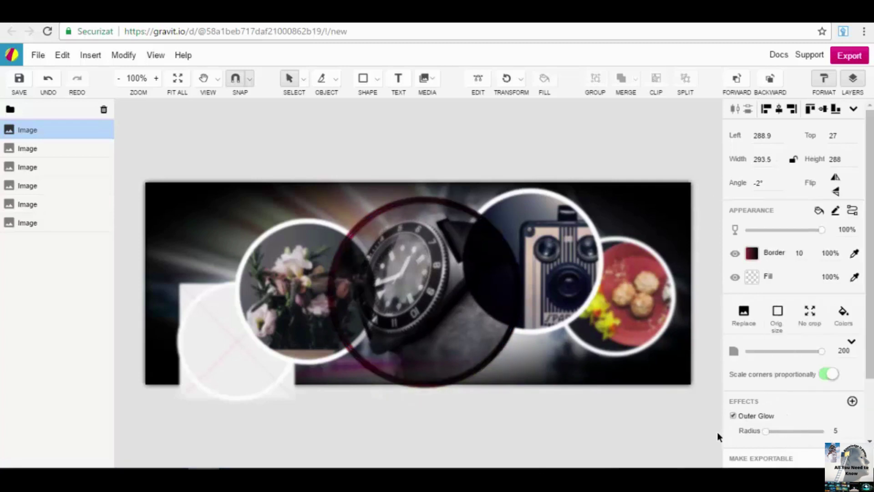
pyautogui.click(852, 401)
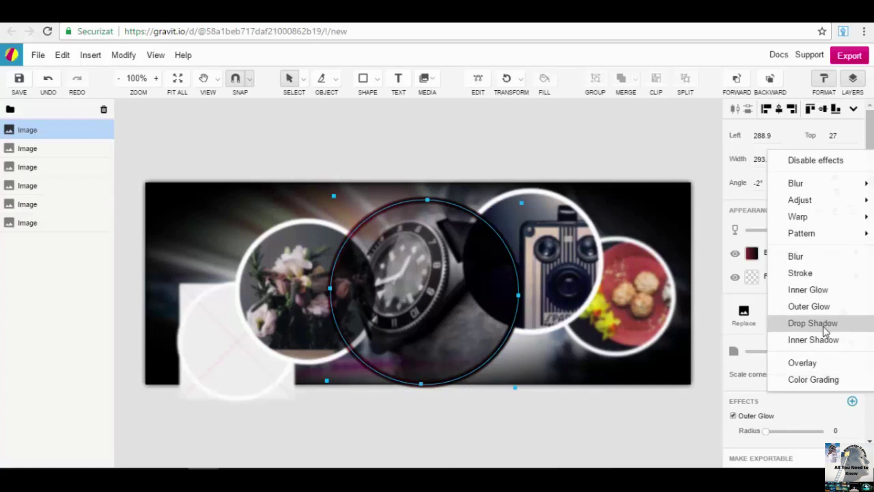
pyautogui.press('Escape')
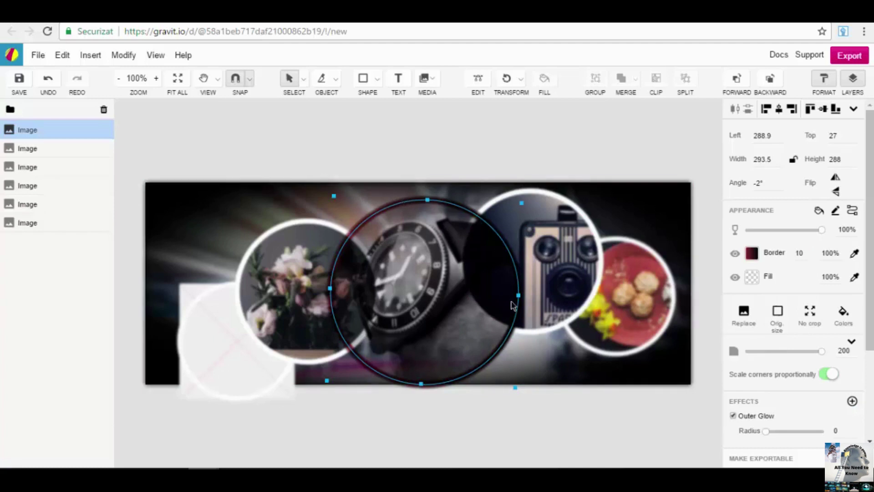
# Set the watch image's Outer Glow intensity to 1.728 and its Fast Blur radius to 0.
pyautogui.scroll(-2, 798, 414)
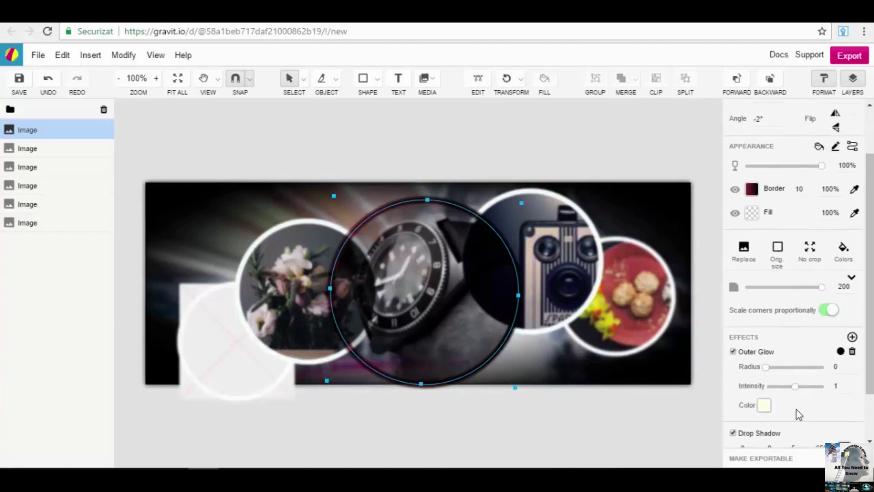
pyautogui.moveTo(802, 386); pyautogui.dragTo(813, 387)
pyautogui.scroll(-2, 827, 424)
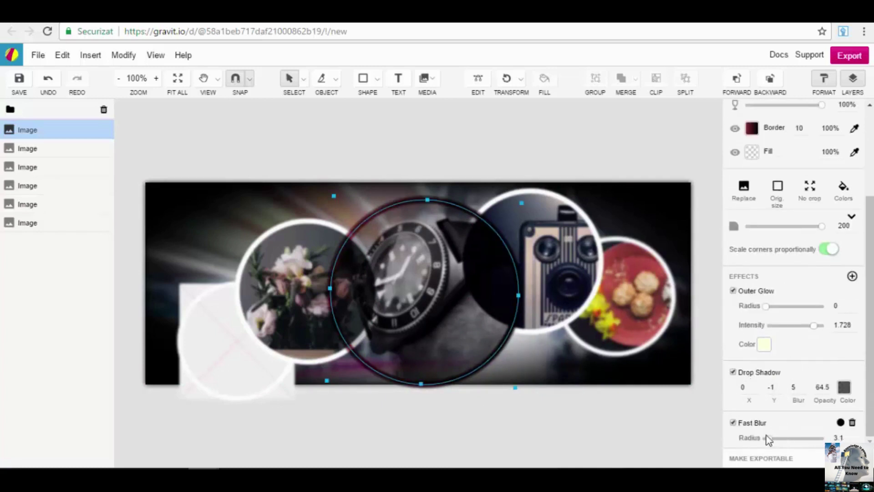
pyautogui.moveTo(769, 437); pyautogui.dragTo(792, 440)
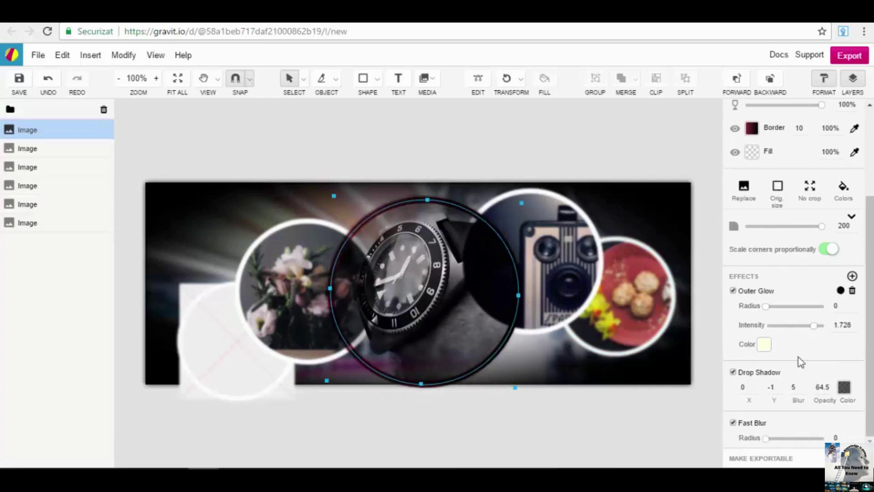
pyautogui.scroll(4, 862, 282)
pyautogui.scroll(1, 861, 283)
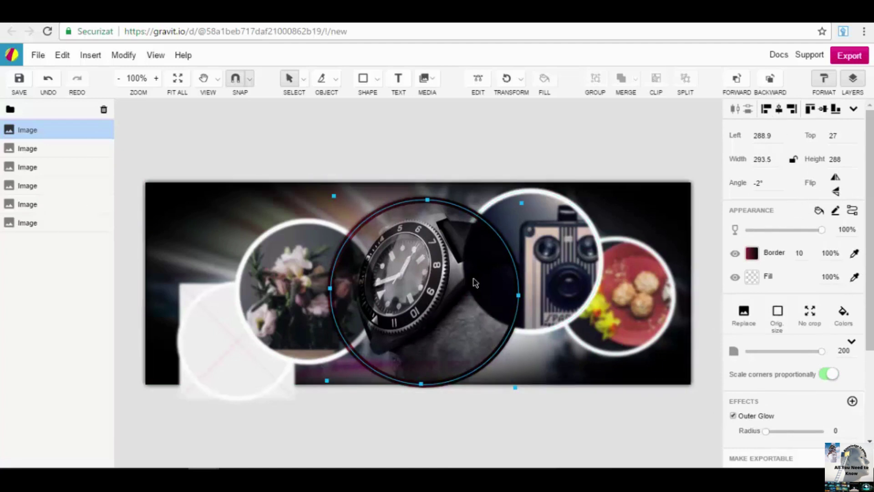
# Deselect the watch image, fit the whole design in view, and look through the available selection and object tools.
pyautogui.click(486, 147)
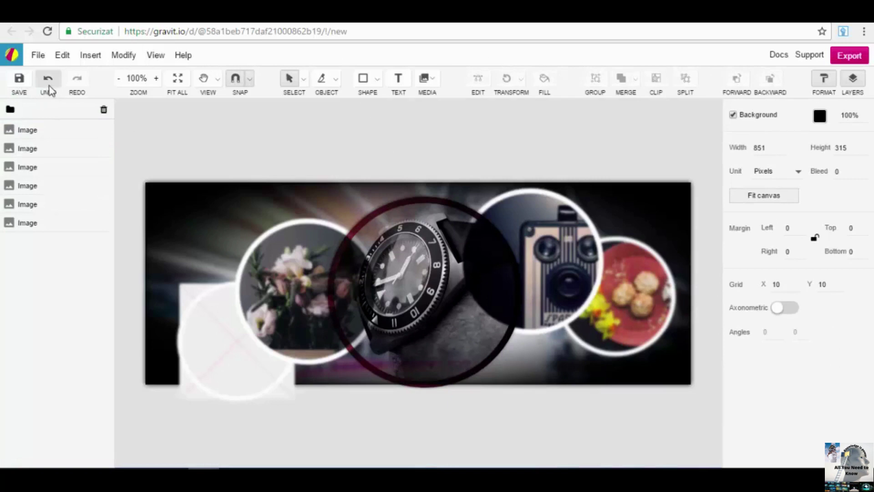
pyautogui.click(156, 79)
pyautogui.click(120, 79)
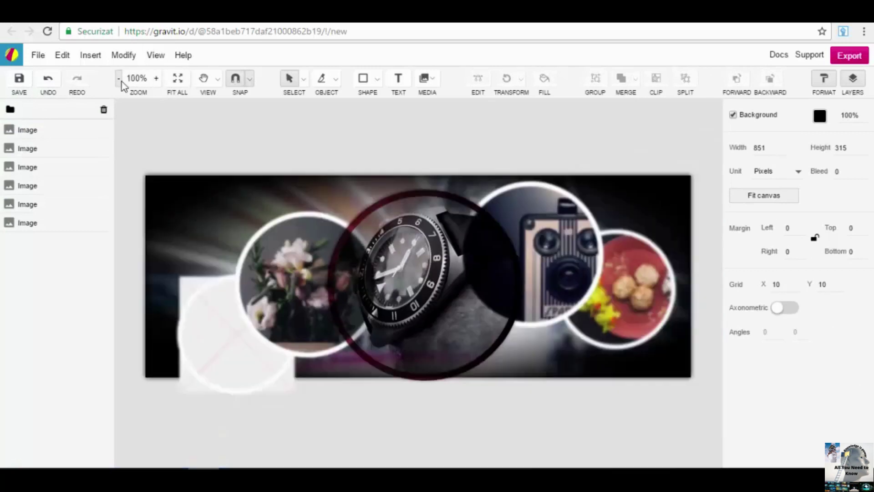
pyautogui.click(178, 79)
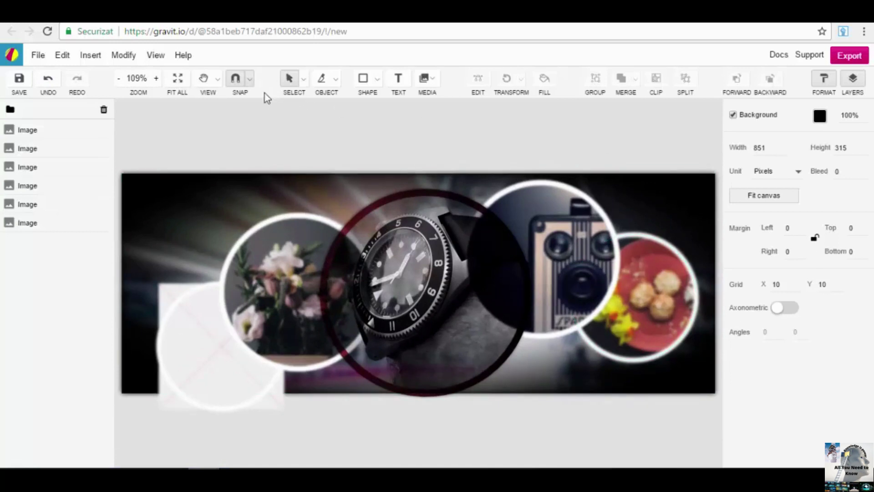
pyautogui.click(303, 79)
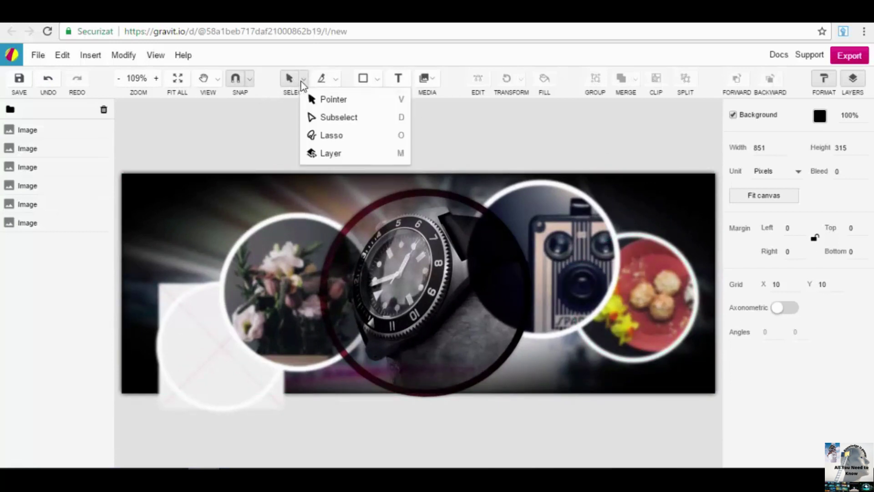
pyautogui.click(335, 81)
# Draw a rectangle about 230 by 229 over the cover's left part, shift it slightly left, and delete it.
pyautogui.click(378, 80)
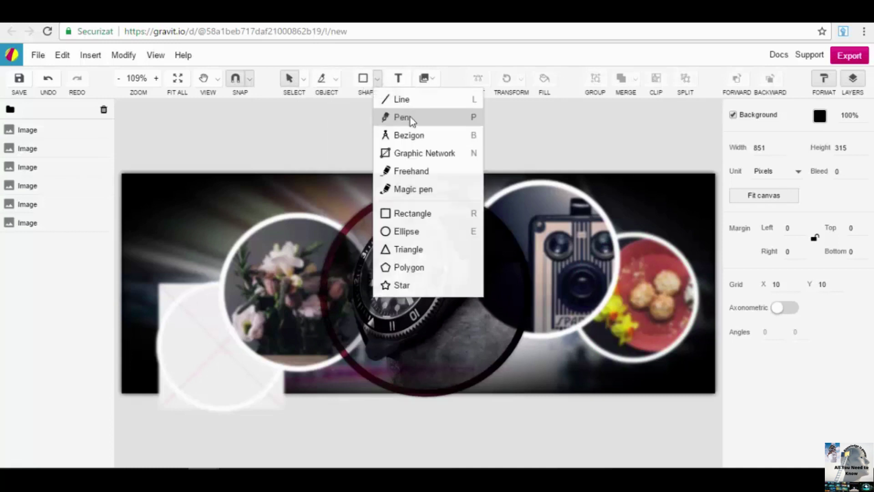
pyautogui.click(408, 214)
pyautogui.moveTo(147, 209); pyautogui.dragTo(307, 369)
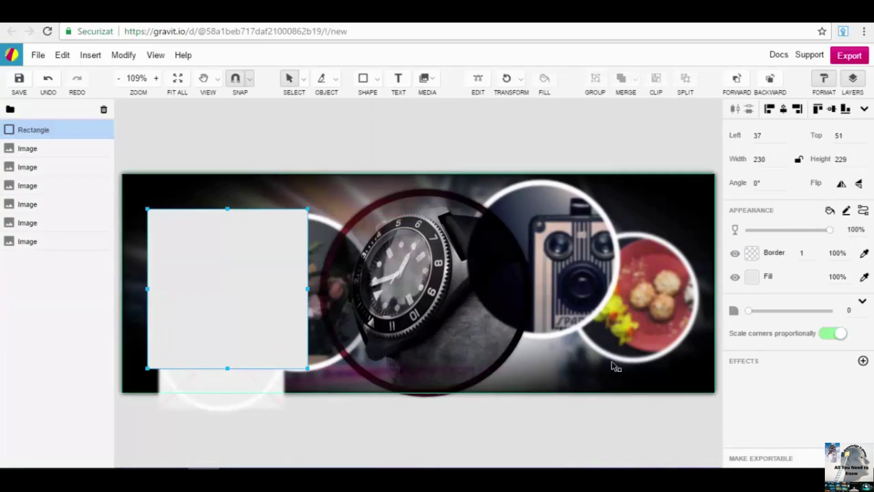
pyautogui.moveTo(214, 288); pyautogui.dragTo(196, 301)
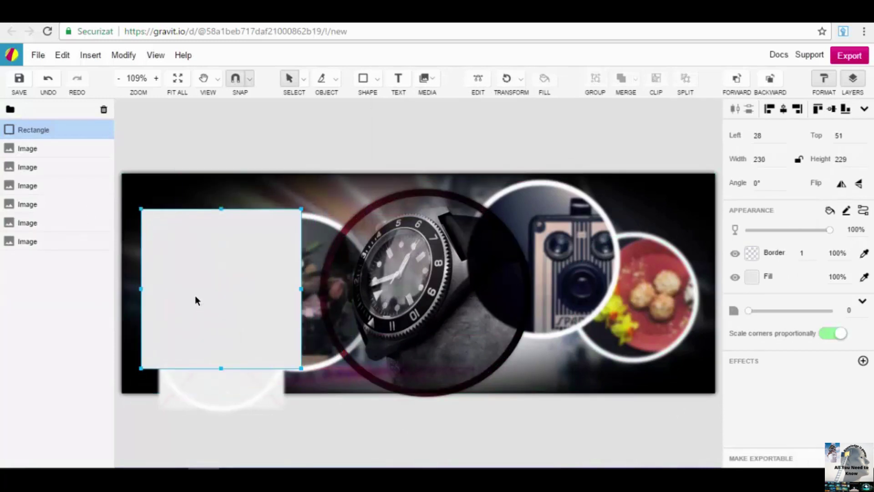
pyautogui.press('Delete')
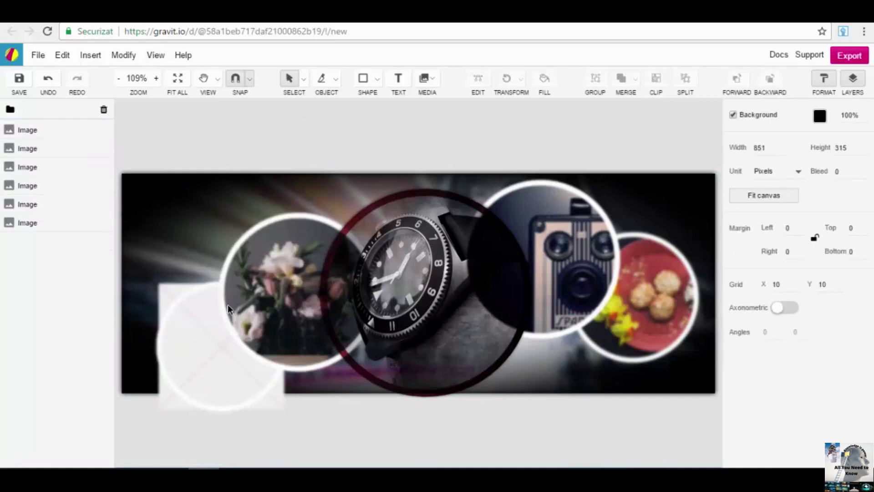
# Try drawing freehand paths over the cover's left part, and undo them.
pyautogui.click(378, 80)
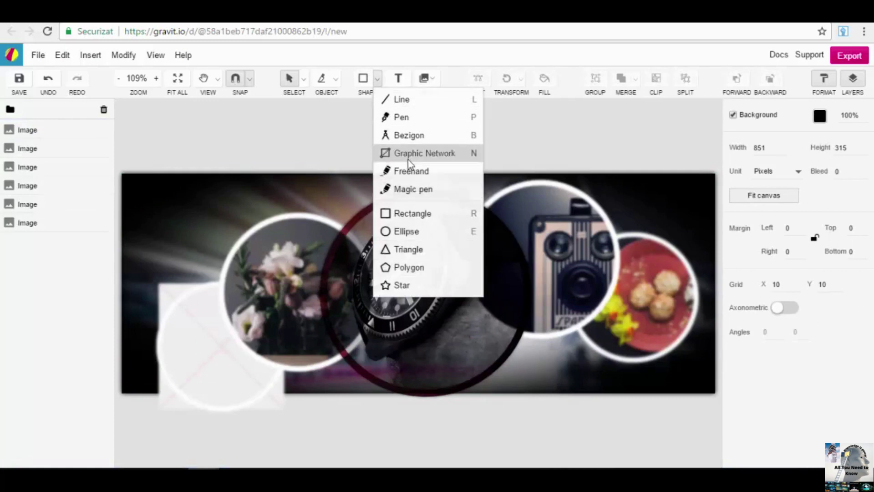
pyautogui.click(412, 171)
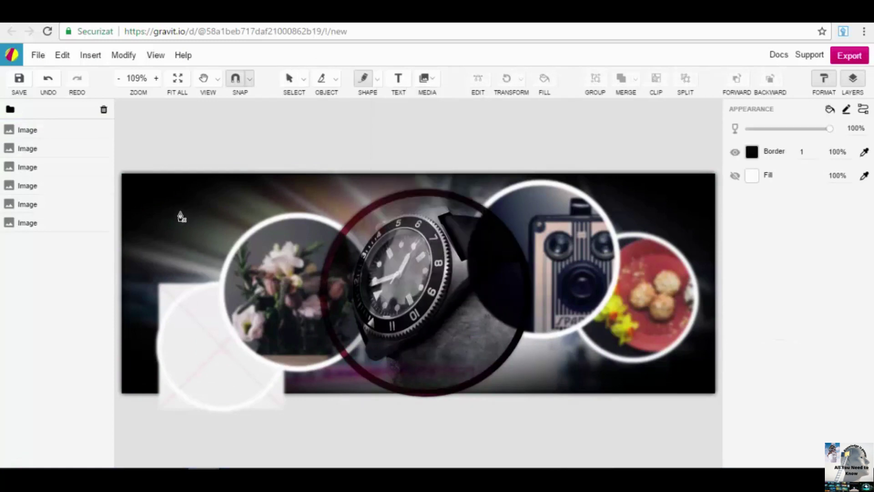
pyautogui.moveTo(179, 214)
pyautogui.mouseDown()
pyautogui.moveTo(302, 214)
pyautogui.moveTo(170, 300)
pyautogui.moveTo(177, 357)
pyautogui.moveTo(297, 337)
pyautogui.mouseUp()
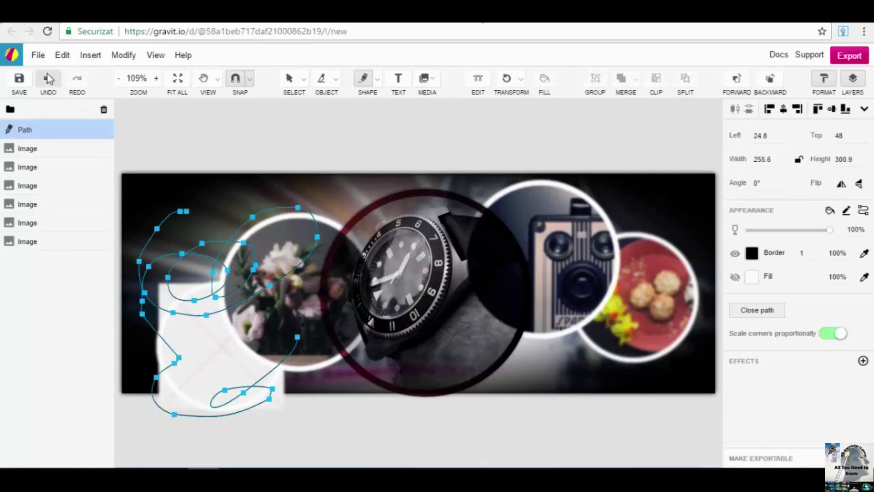
pyautogui.click(185, 213)
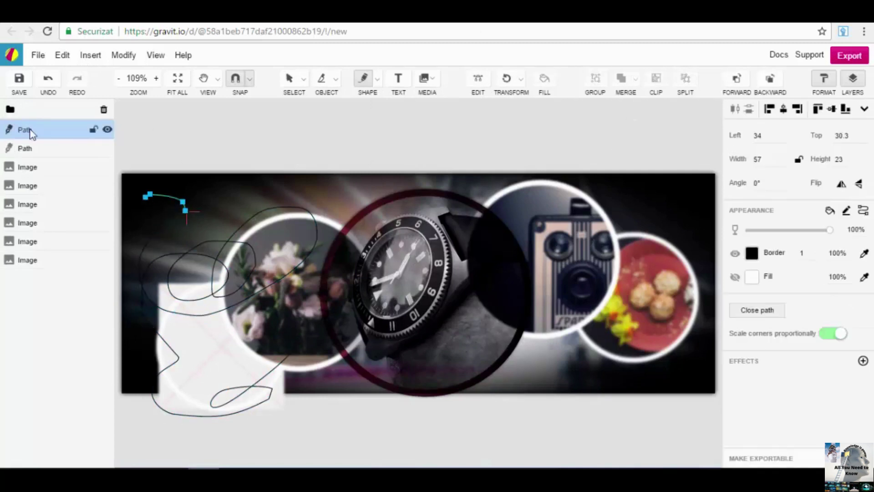
pyautogui.click(53, 79)
pyautogui.click(53, 78)
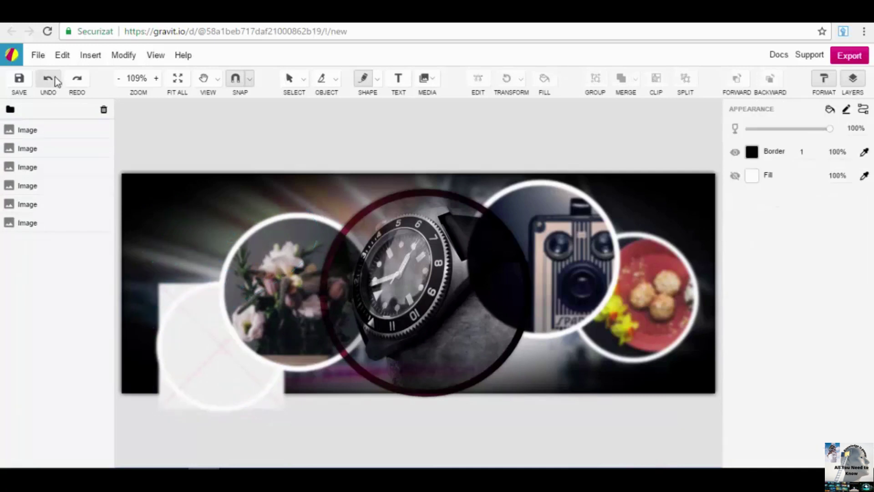
# Add the text "Hello" near the cover's upper-left corner and select all of it.
pyautogui.click(409, 76)
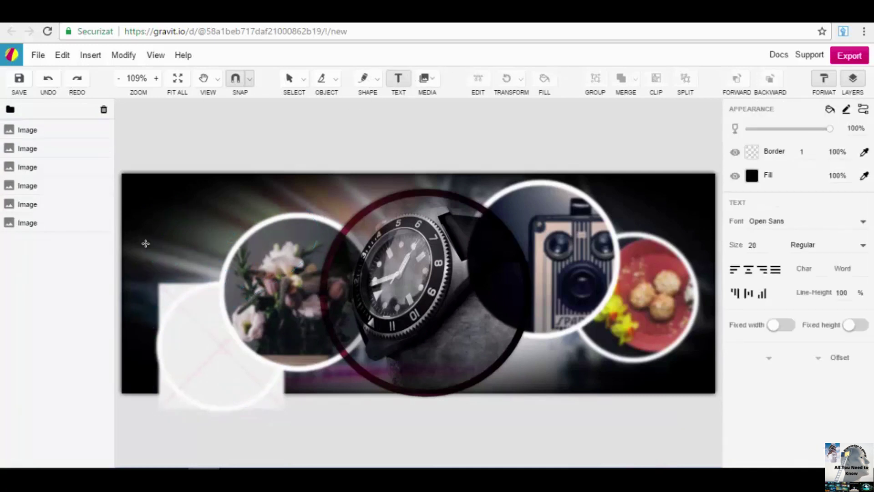
pyautogui.click(160, 216)
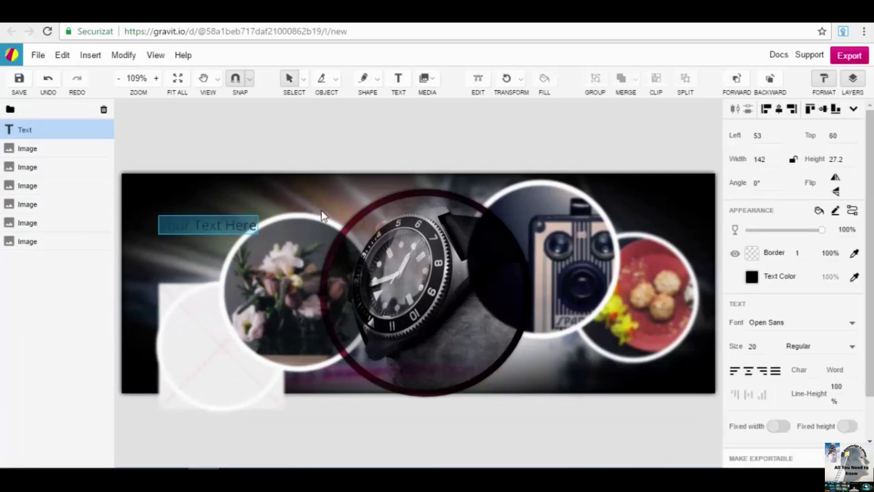
pyautogui.write('Hello')
pyautogui.hotkey('ctrl', 'a')
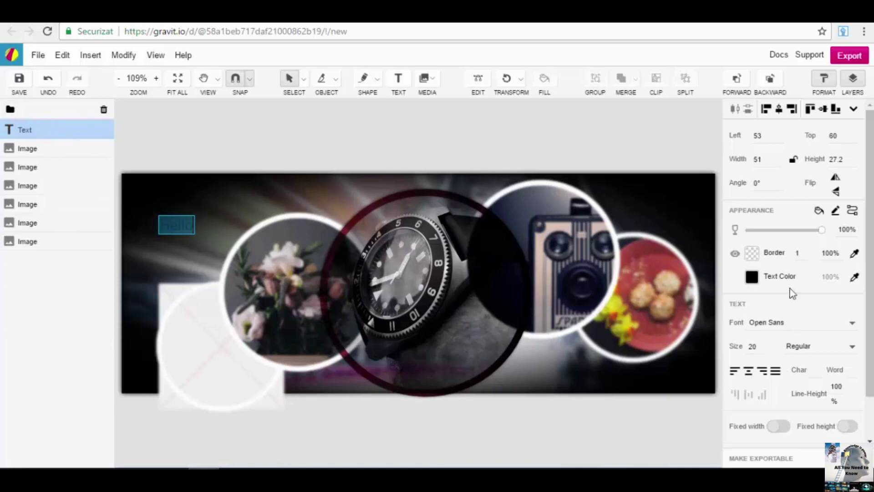
# Rotate the "Hello" text to -2° and set its font to Aclonica.
pyautogui.click(773, 180)
pyautogui.write('-2')
pyautogui.press('Return')
pyautogui.click(773, 324)
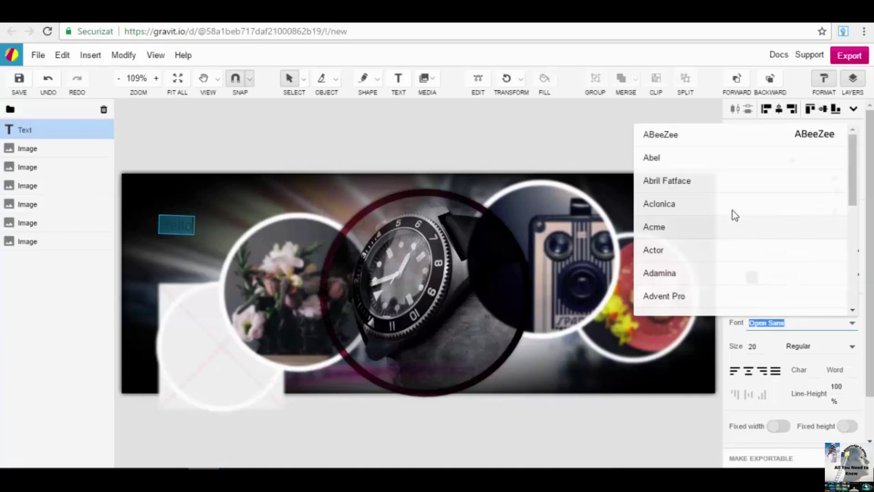
pyautogui.click(719, 203)
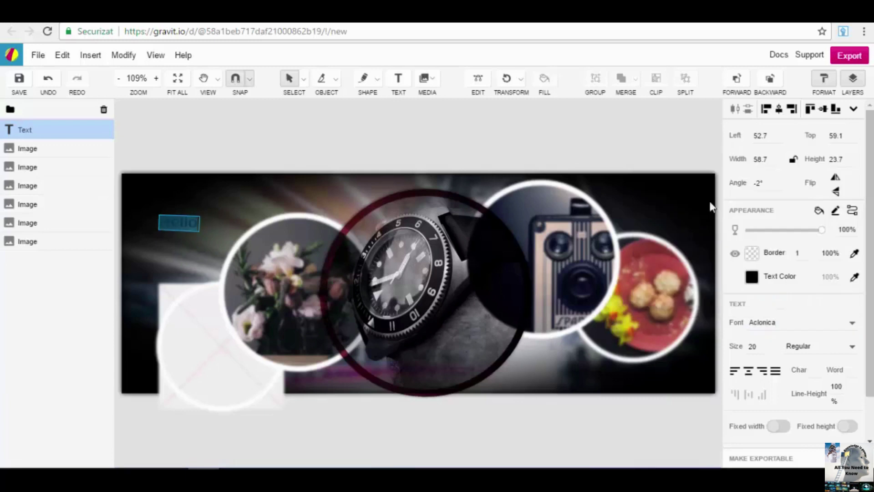
# Set the "Hello" text size to 60 and its text color to #FAFAFA.
pyautogui.doubleClick(760, 348)
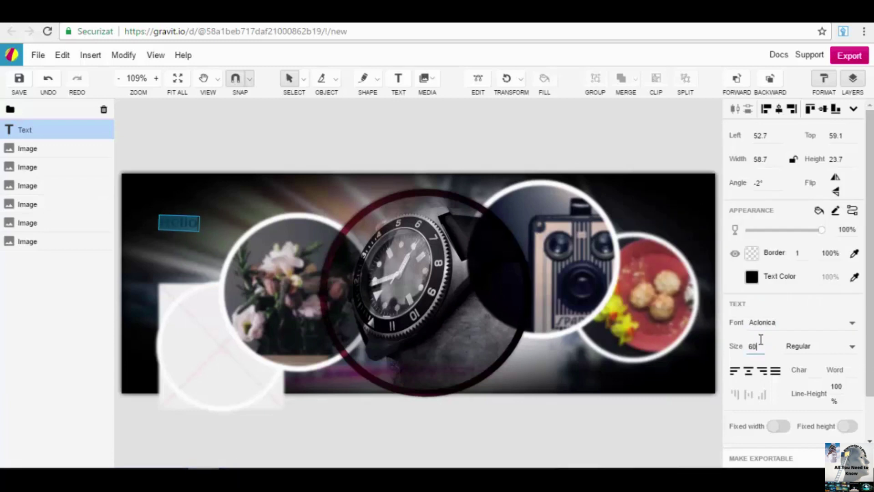
pyautogui.press('Return')
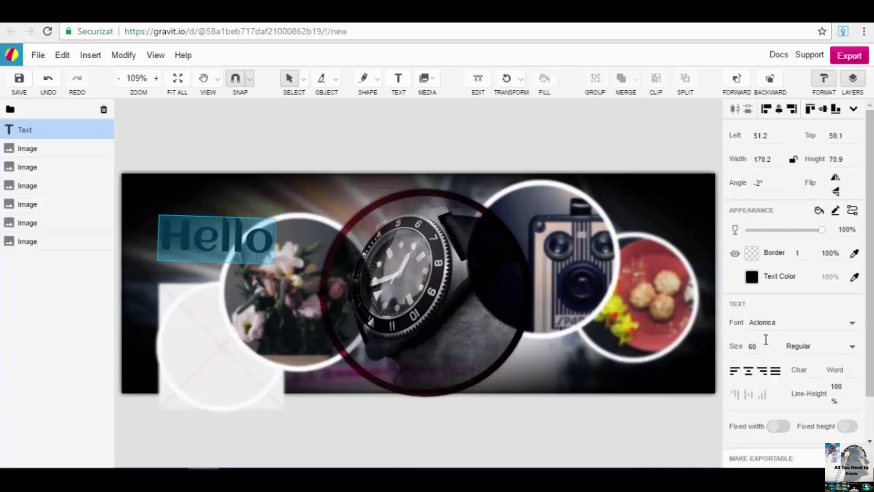
pyautogui.click(750, 281)
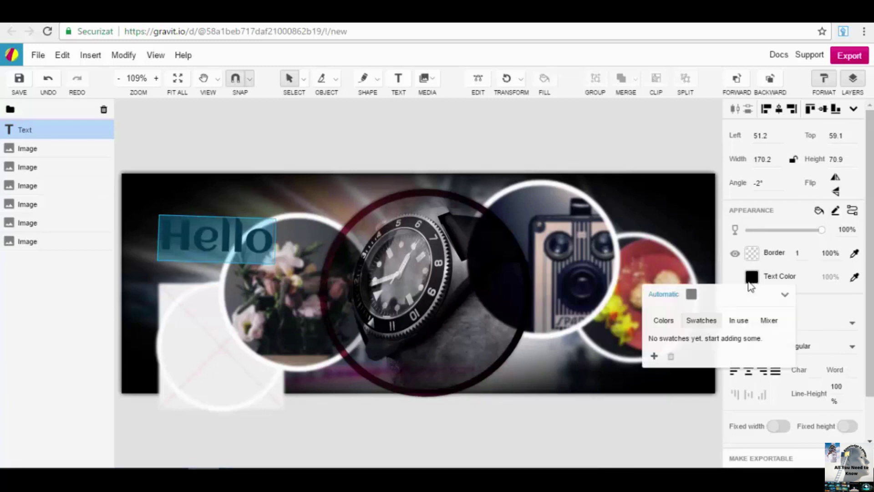
pyautogui.click(692, 294)
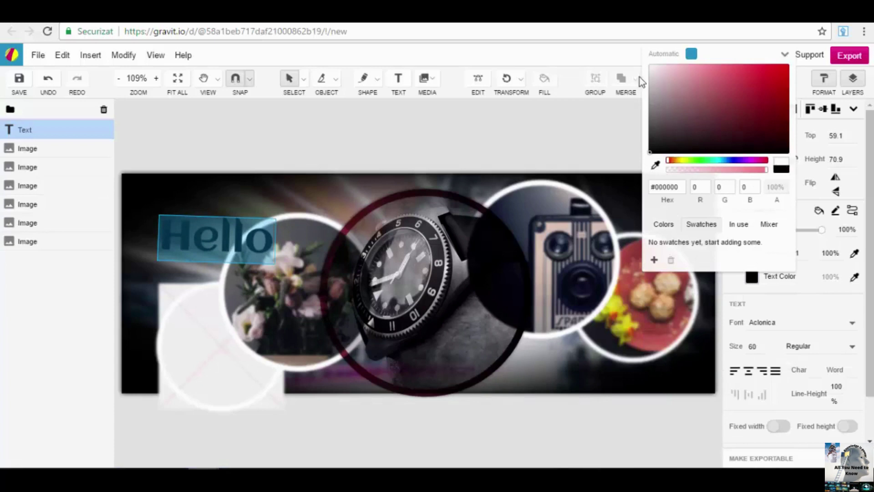
pyautogui.moveTo(656, 67); pyautogui.dragTo(644, 68)
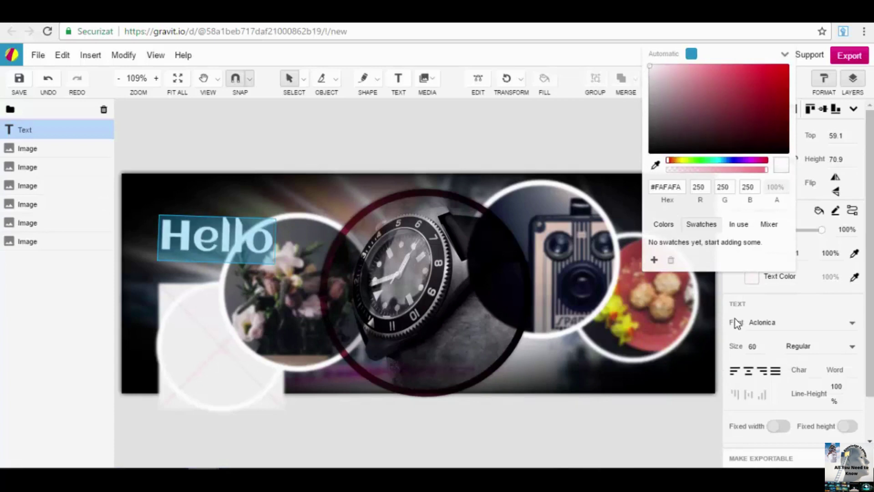
pyautogui.click(744, 300)
# Add an Outer Glow effect to the "Hello" text and finish editing the text.
pyautogui.scroll(-1, 769, 364)
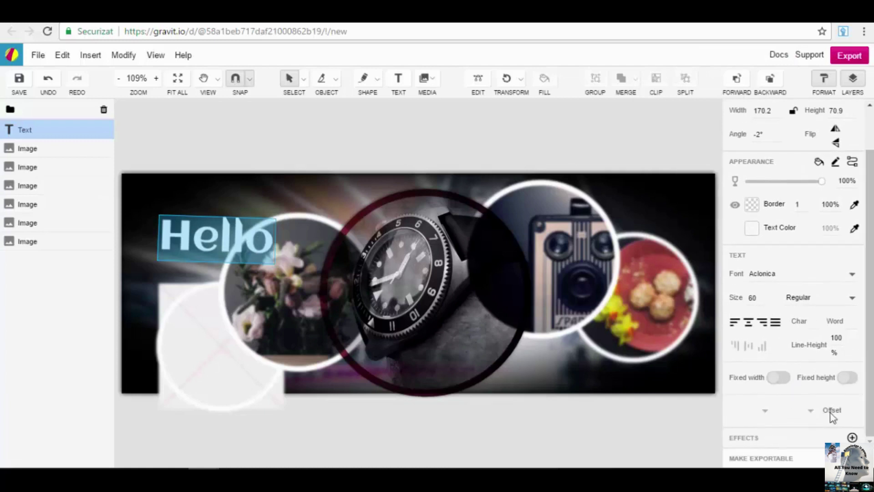
pyautogui.click(852, 438)
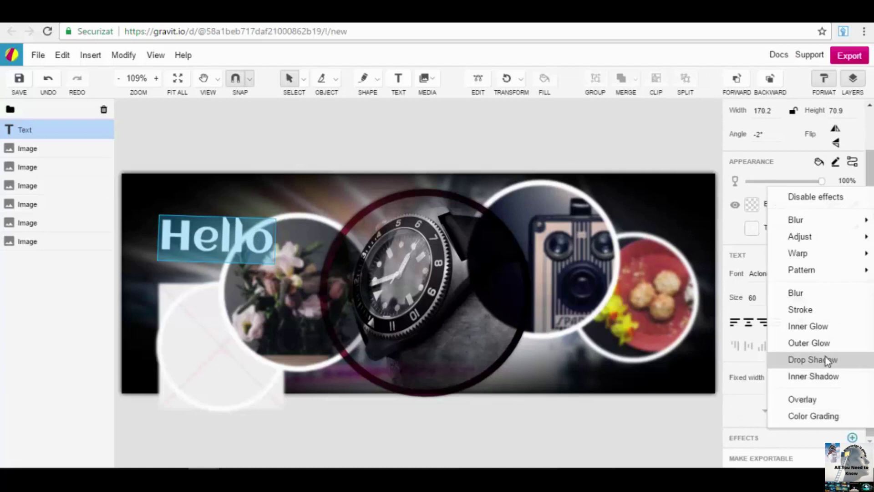
pyautogui.click(826, 343)
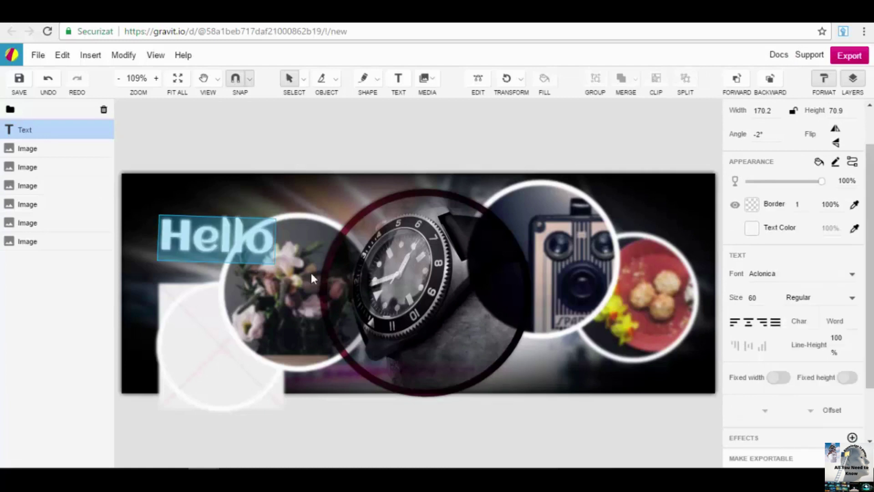
pyautogui.press('Escape')
# Move the "Hello" text onto the lower part of the watch circle and rotate it to 0°.
pyautogui.moveTo(229, 241); pyautogui.dragTo(436, 348)
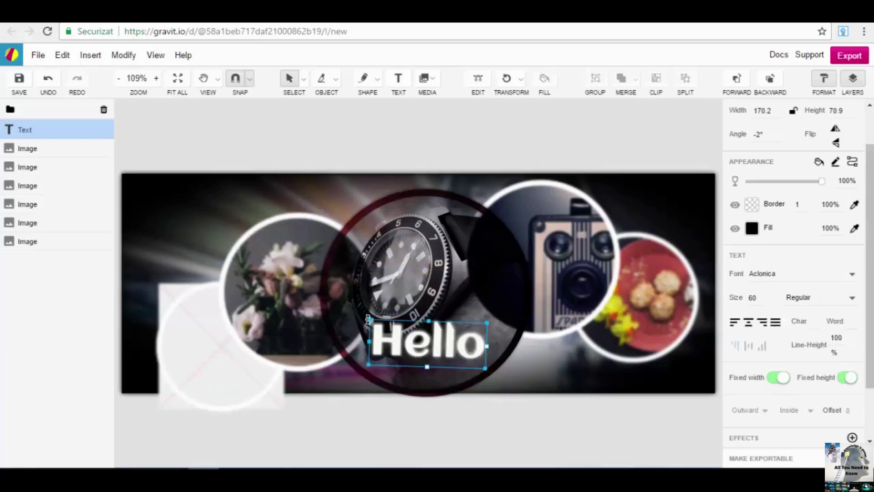
pyautogui.moveTo(368, 318); pyautogui.dragTo(369, 324)
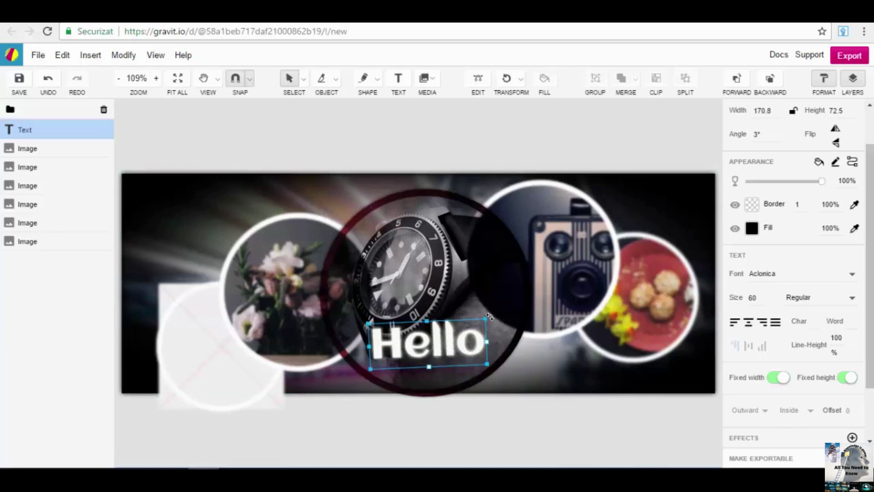
pyautogui.moveTo(487, 314); pyautogui.dragTo(495, 318)
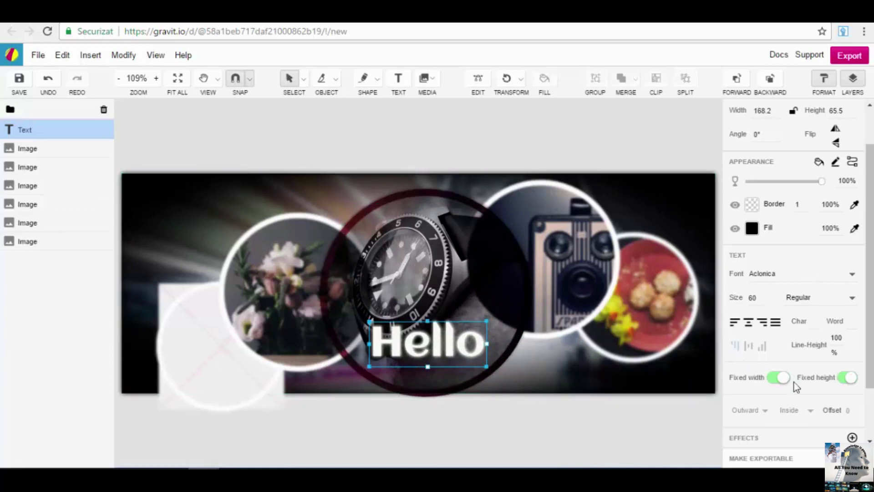
# Set the Outer Glow radius to about 15.8 and move "Hello" to the cover's upper-left corner, about 13 from the left and top edges.
pyautogui.scroll(-2, 794, 382)
pyautogui.click(852, 370)
pyautogui.moveTo(782, 403); pyautogui.dragTo(796, 399)
pyautogui.moveTo(454, 347); pyautogui.dragTo(219, 205)
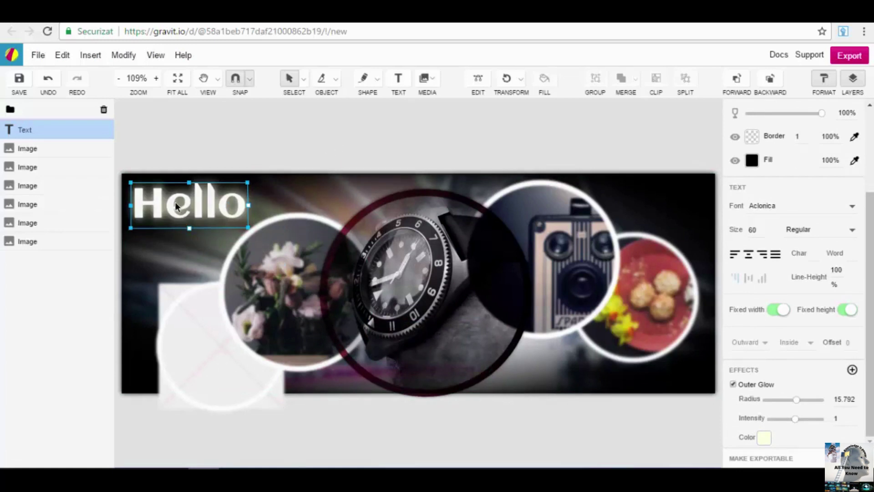
pyautogui.click(442, 159)
pyautogui.click(432, 81)
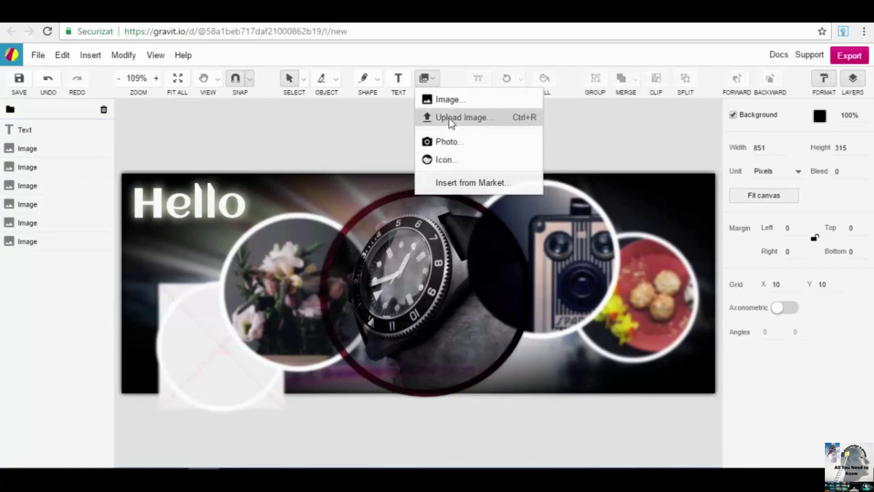
pyautogui.click(270, 150)
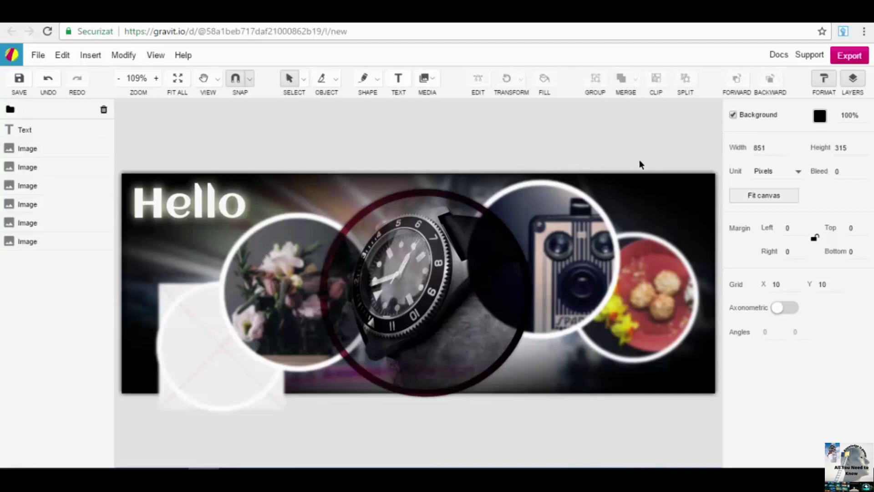
# Select the "Hello" text and all the images on the cover and combine them into one group.
pyautogui.moveTo(670, 157); pyautogui.dragTo(315, 434)
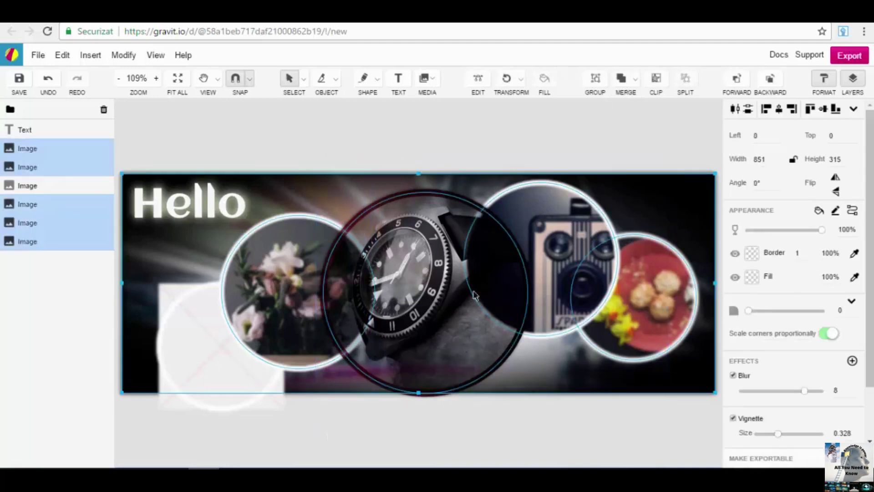
pyautogui.moveTo(690, 117); pyautogui.dragTo(256, 446)
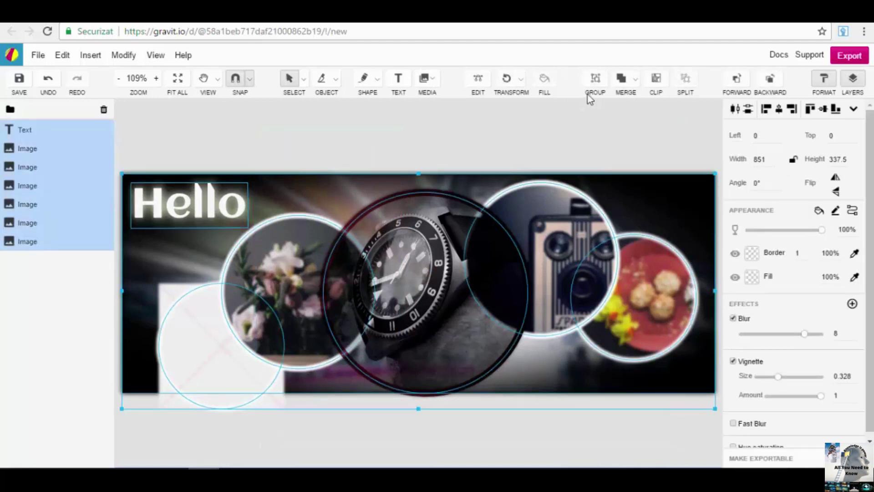
pyautogui.click(597, 78)
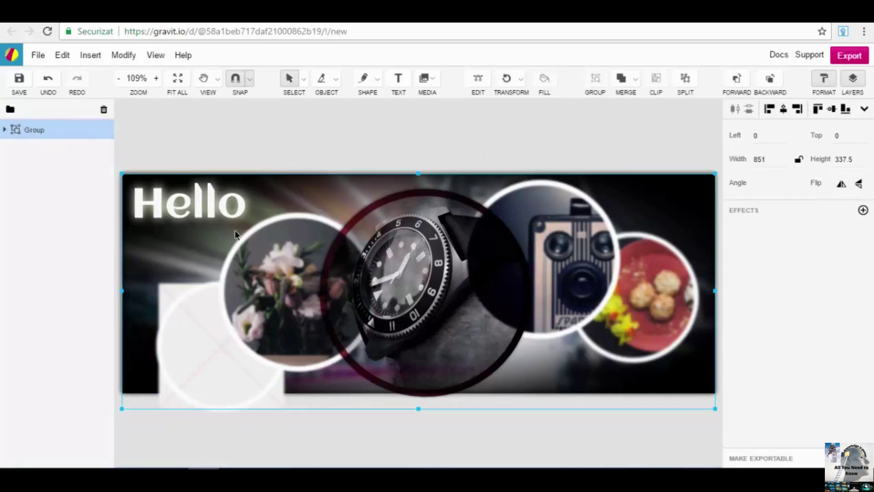
# Add a Stroke effect to the group.
pyautogui.click(865, 211)
pyautogui.moveTo(809, 293)
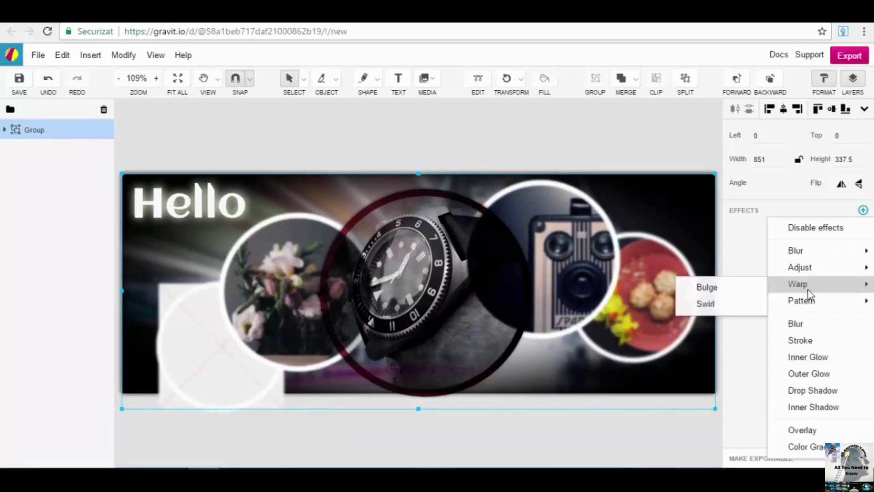
pyautogui.click(816, 338)
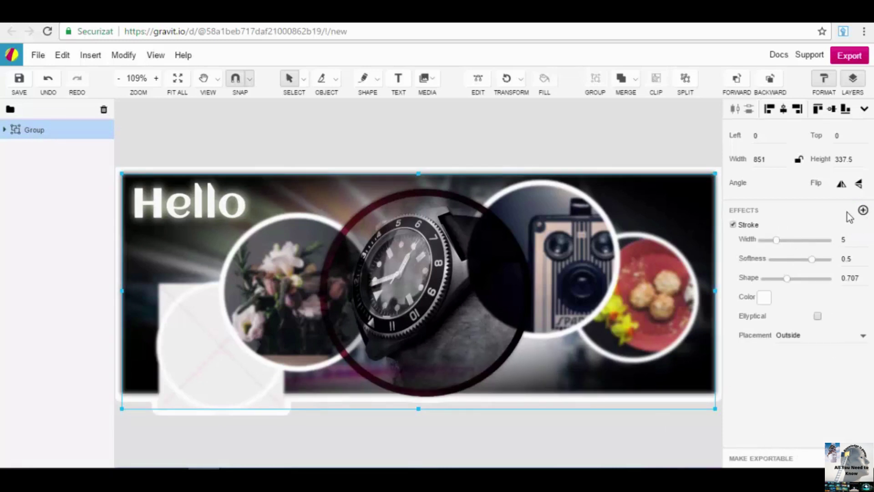
# Add a Lens blur effect to the group and reduce its radius to 3.1.
pyautogui.click(863, 210)
pyautogui.moveTo(805, 293)
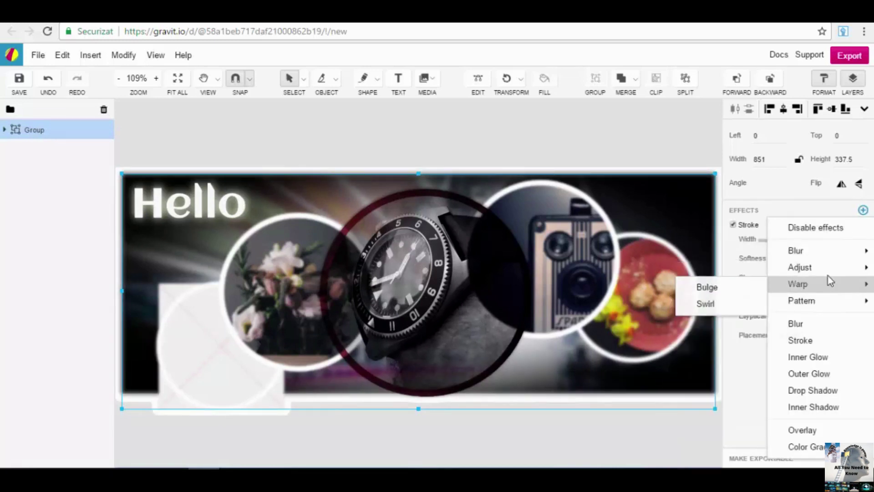
pyautogui.moveTo(827, 254)
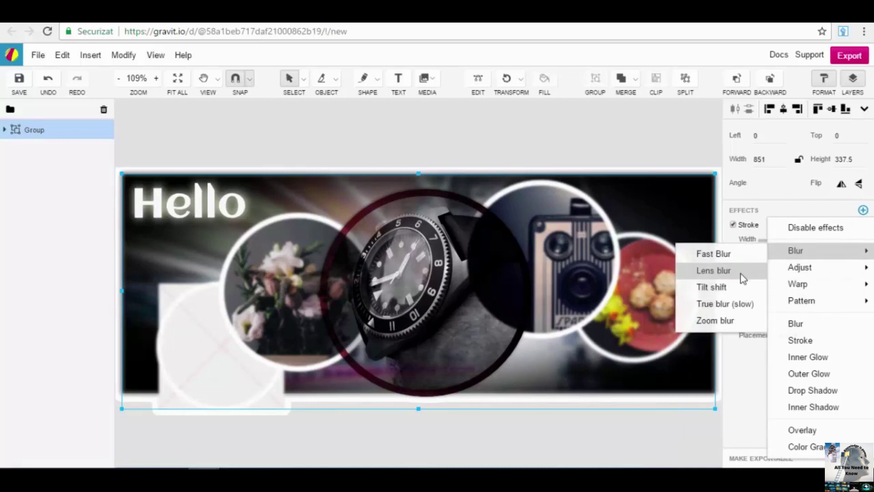
pyautogui.click(713, 271)
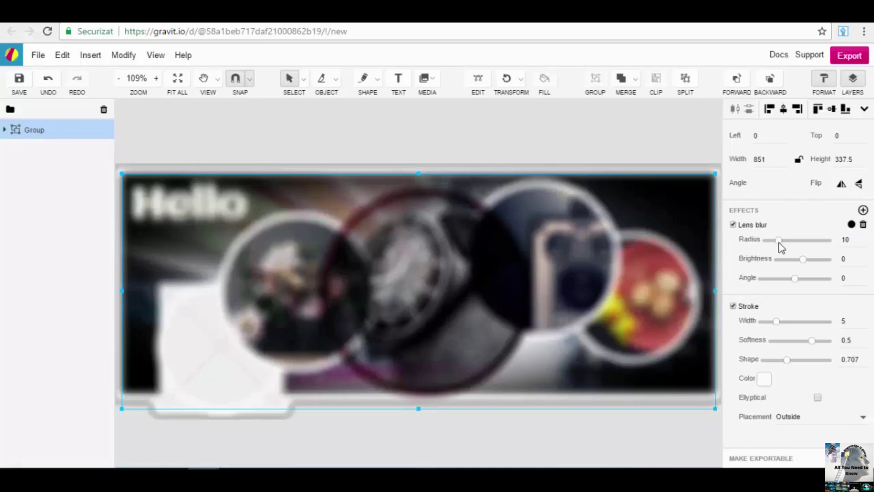
pyautogui.moveTo(779, 243); pyautogui.dragTo(769, 240)
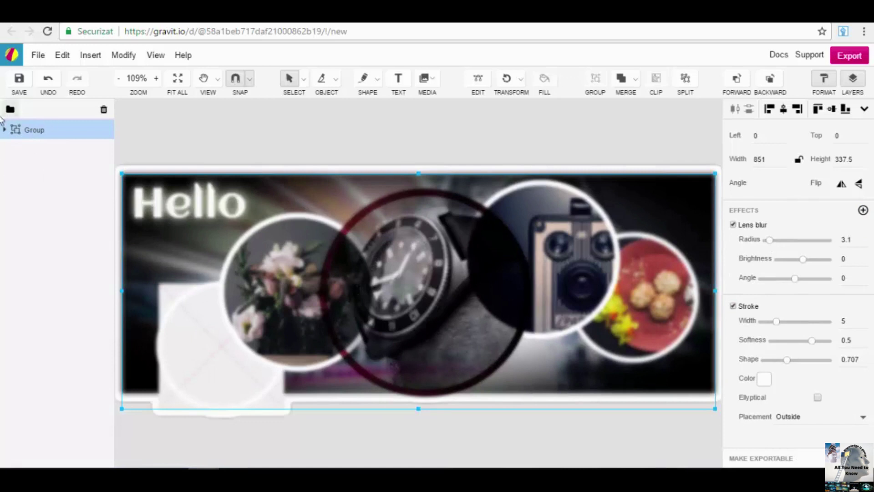
# Inspect the group's text layer and flower image layer individually, then collapse the group and reselect it.
pyautogui.click(4, 130)
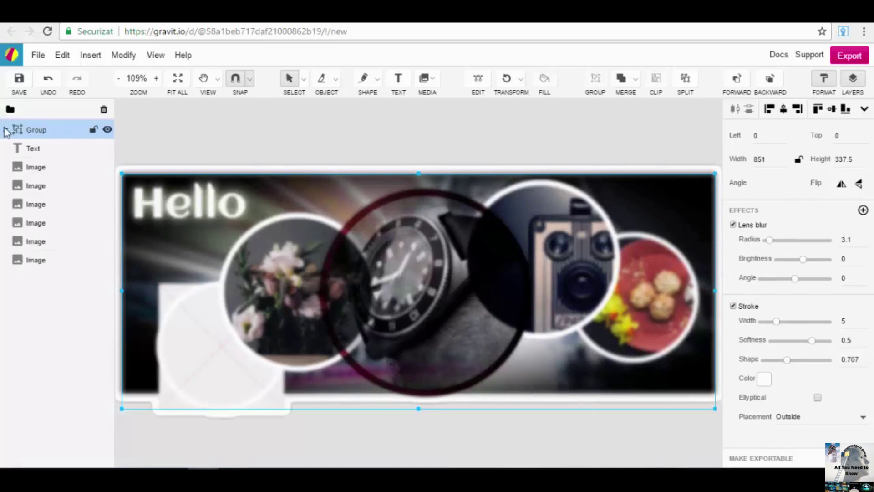
pyautogui.click(49, 149)
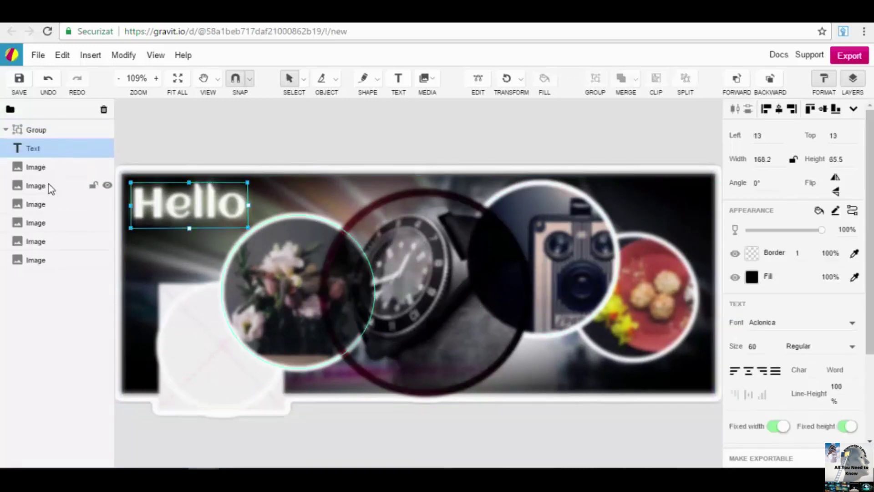
pyautogui.click(48, 186)
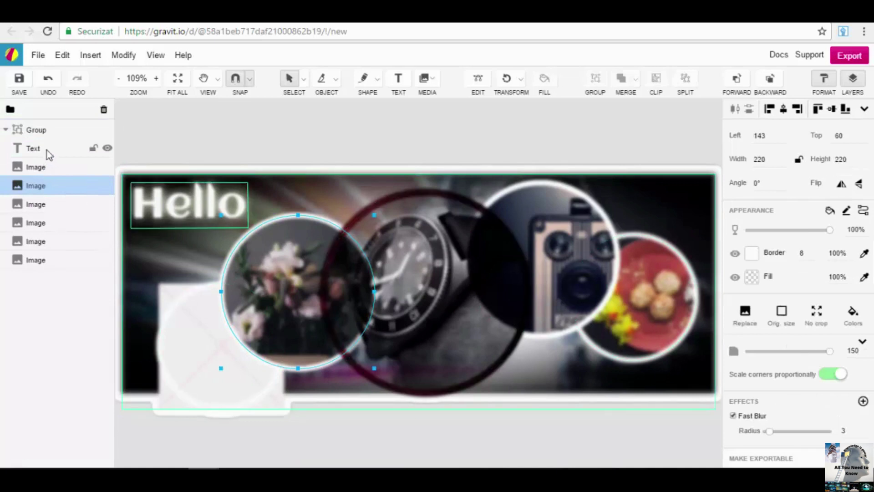
pyautogui.click(5, 131)
pyautogui.click(59, 132)
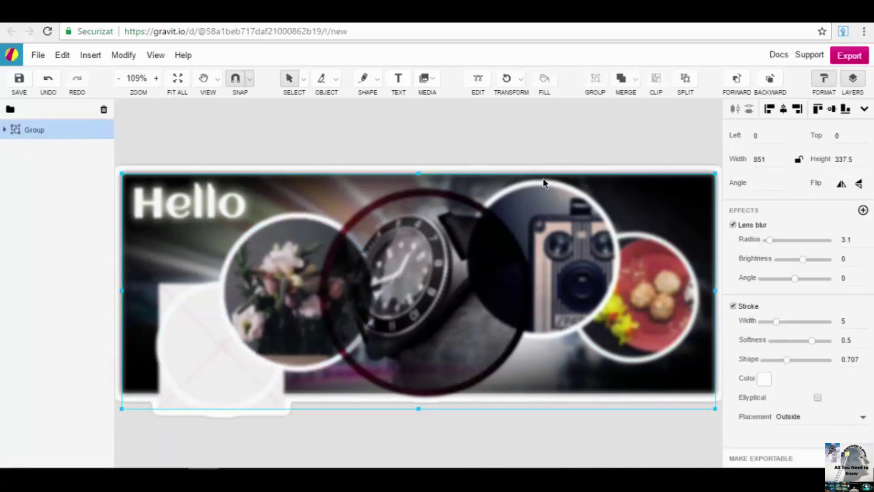
# Split the group back into its separate text and image layers and clear the selection.
pyautogui.click(625, 144)
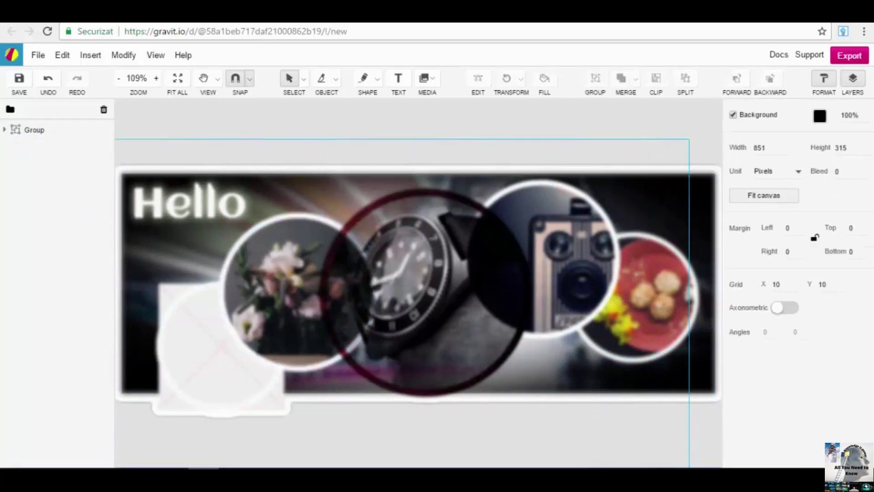
pyautogui.click(526, 205)
pyautogui.click(691, 81)
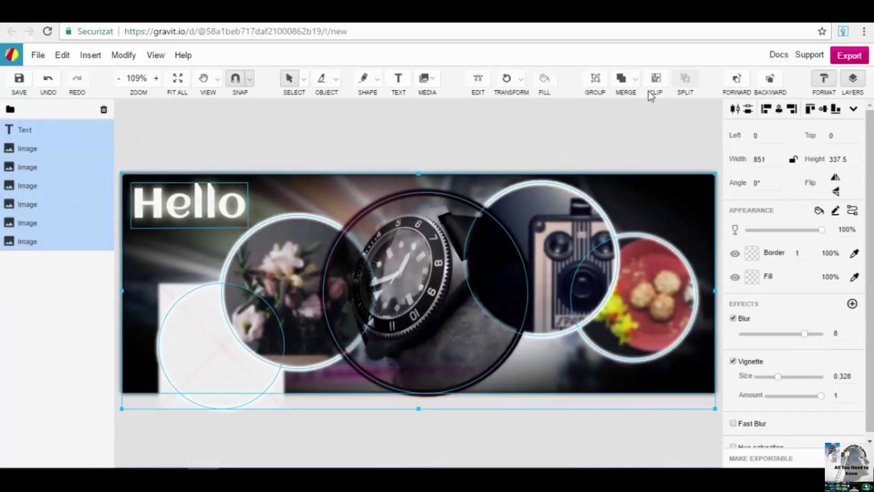
pyautogui.click(23, 344)
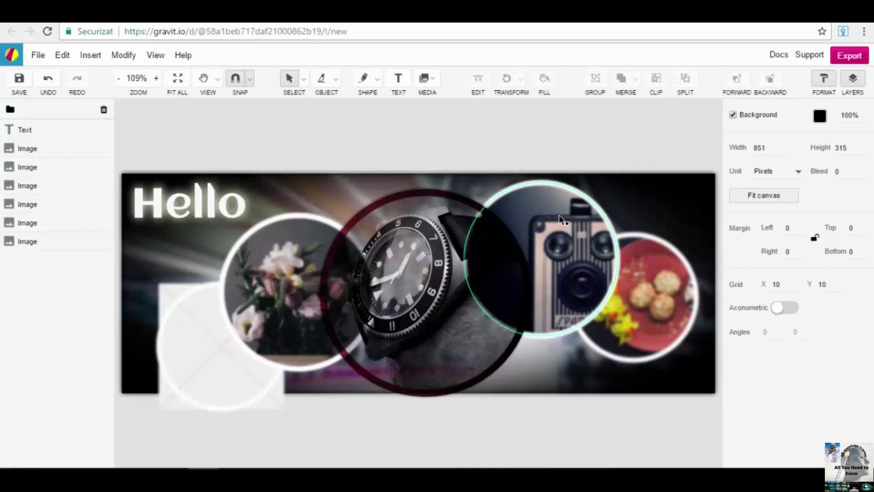
# Create a new blank design with the Facebook Cover preset.
pyautogui.click(37, 54)
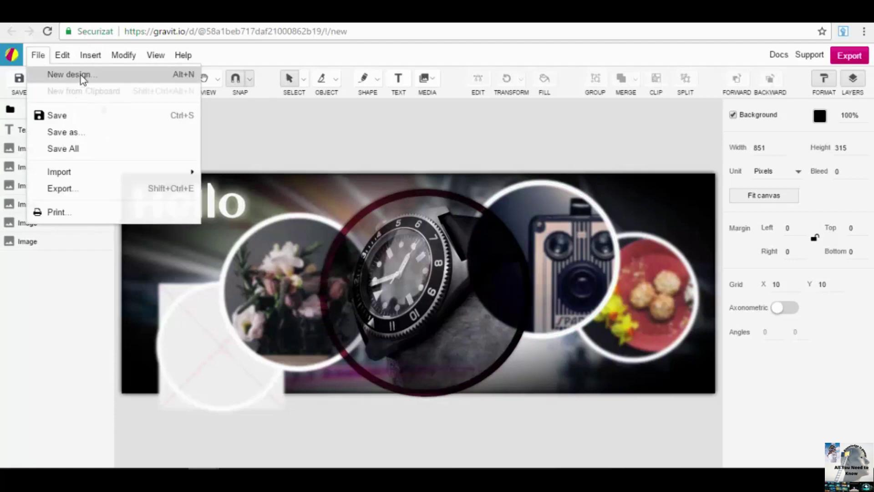
pyautogui.click(78, 76)
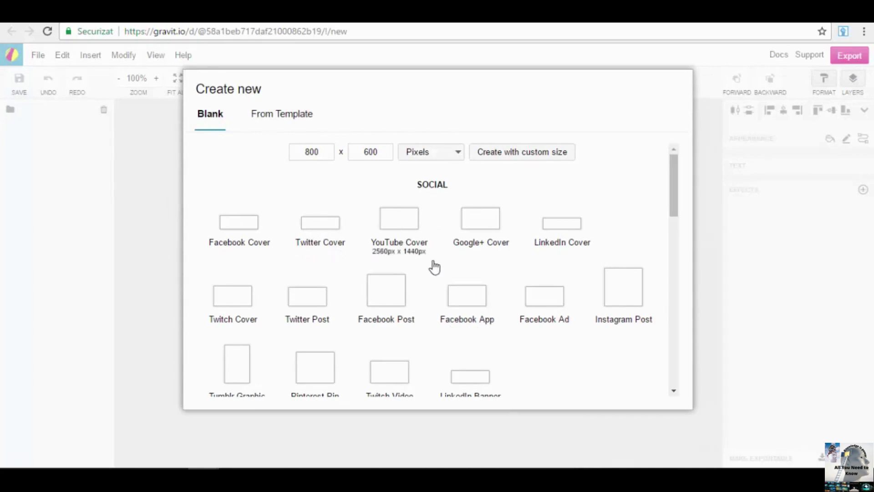
pyautogui.click(249, 231)
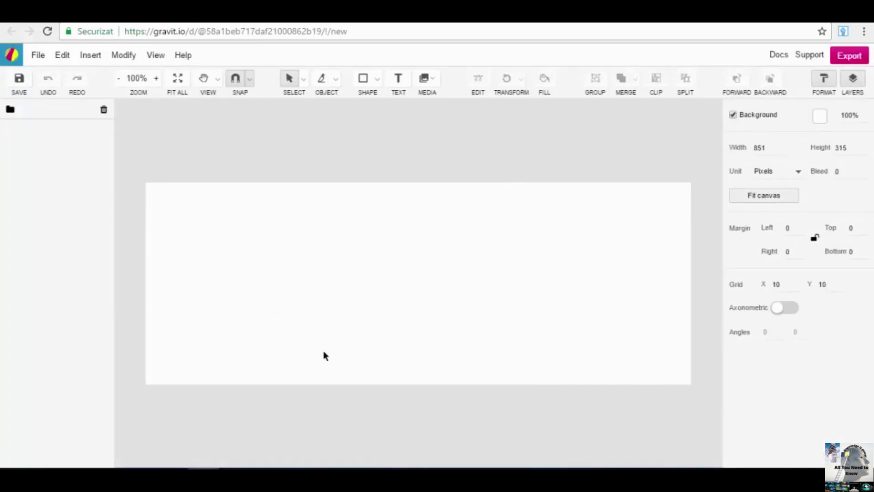